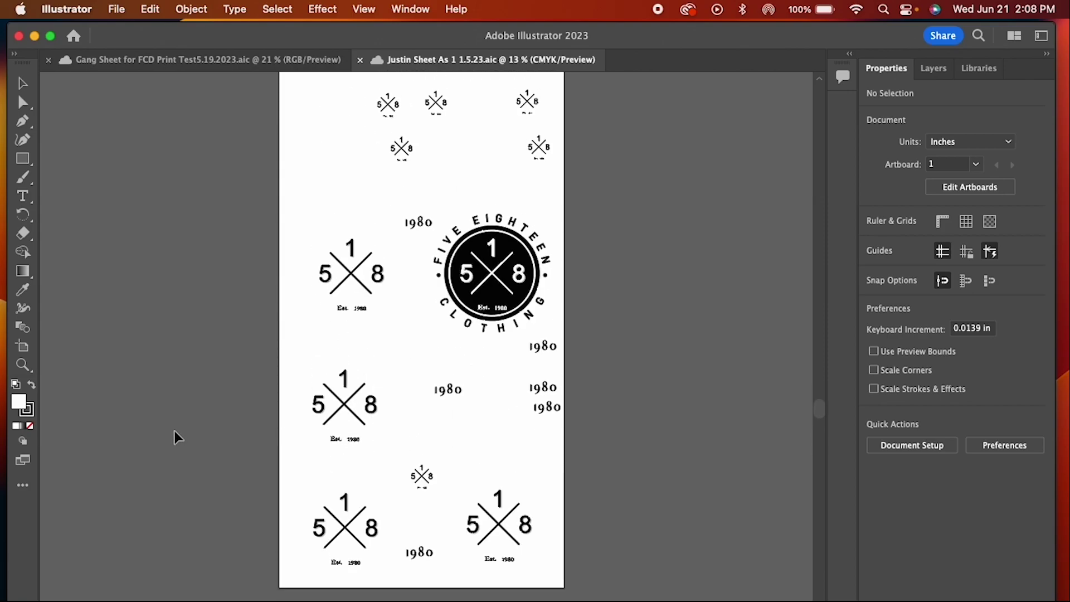
Step: Reposition and resize the application window so the whole workspace fits on the screen
scroll(175, 432, "up", 1)
left_click_drag(1054, 24, 1019, 65)
left_click_drag(792, 76, 843, 81)
left_click_drag(1029, 65, 969, 218)
left_click_drag(803, 216, 790, 39)
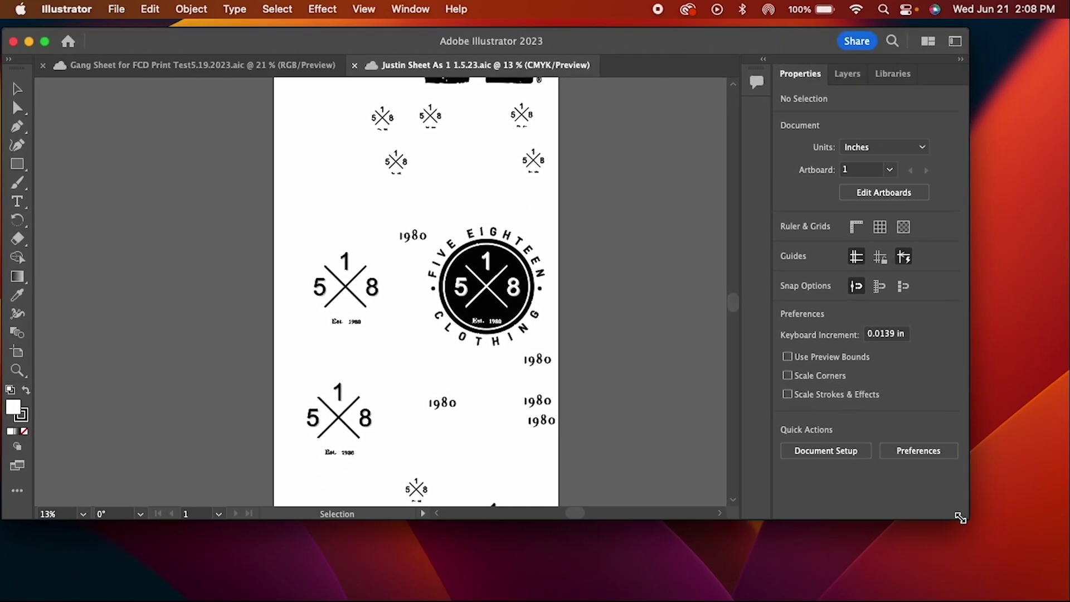
left_click_drag(959, 518, 1062, 587)
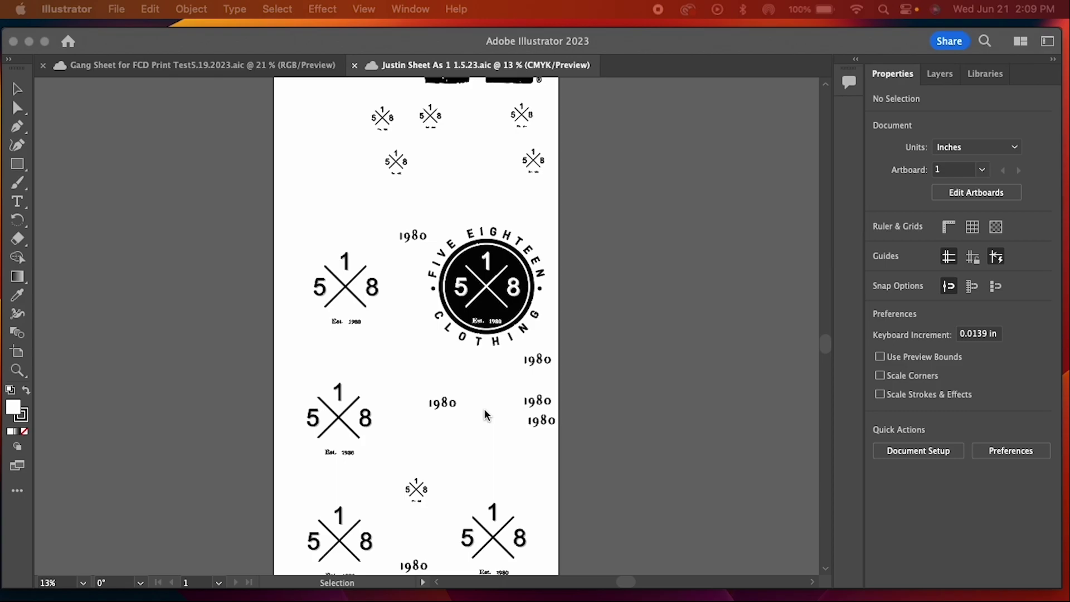
left_click(208, 426)
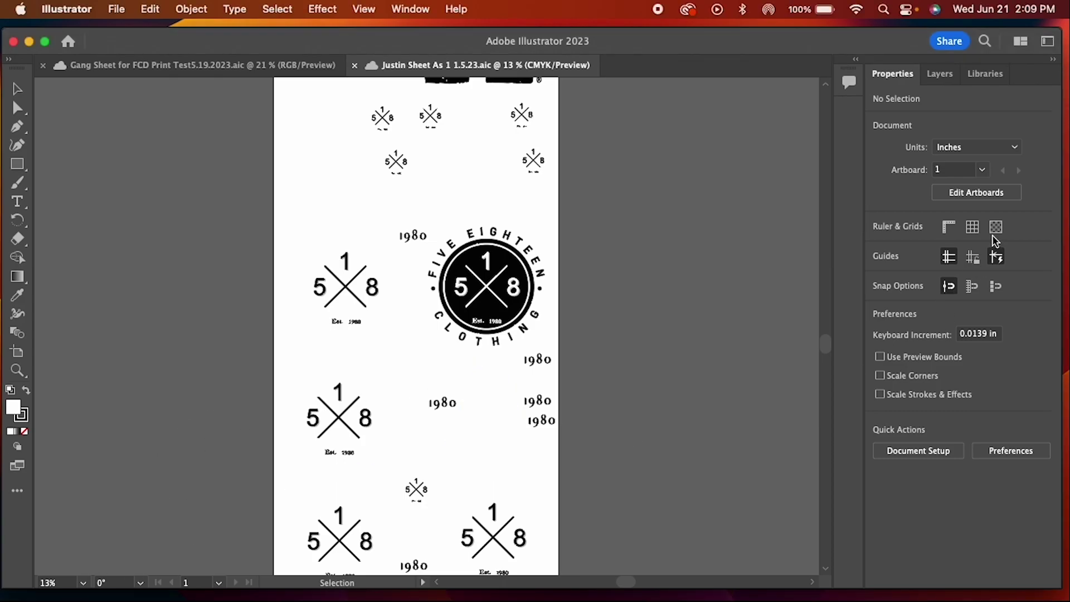
Step: Show the transparency grid and look over the white and black artwork across the gang sheet
left_click(996, 226)
scroll(58, 582, "down", 4)
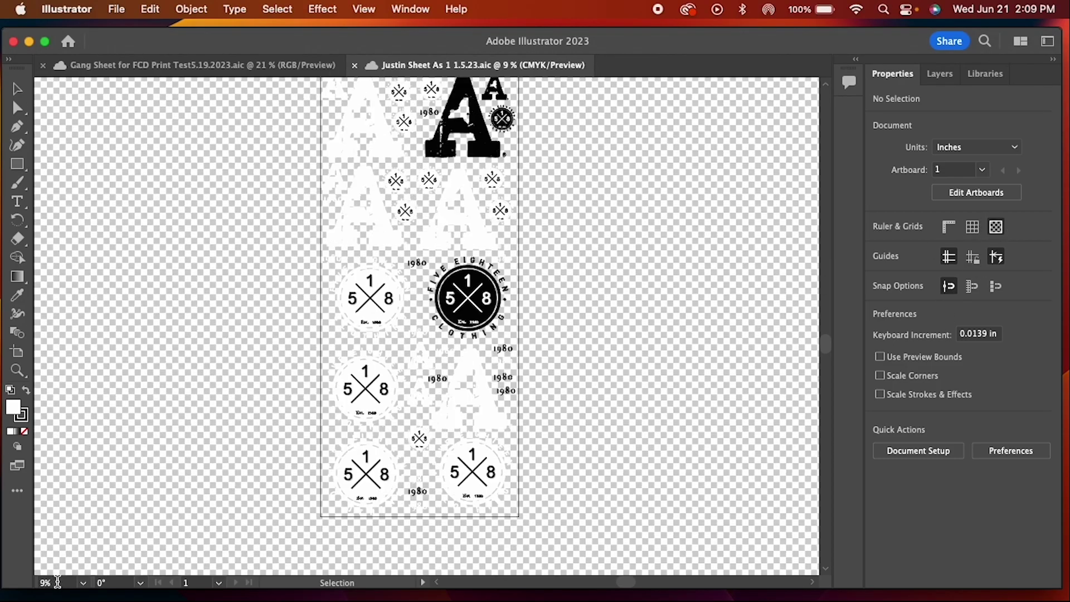
scroll(192, 459, "up", 3)
scroll(192, 463, "up", 5)
scroll(192, 463, "down", 7)
scroll(192, 464, "up", 1)
scroll(193, 464, "up", 1)
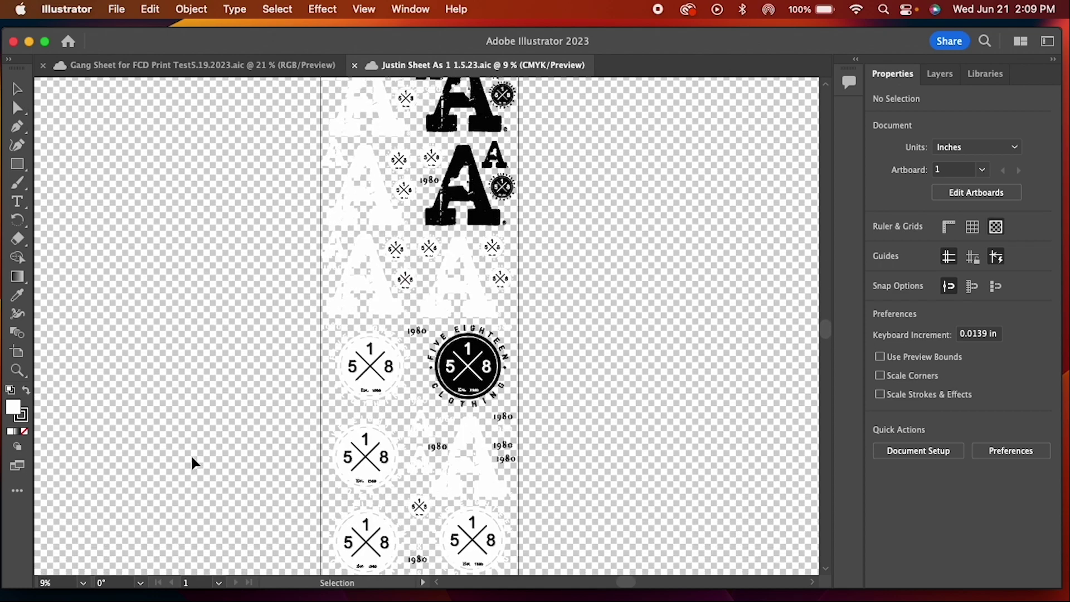
scroll(193, 463, "up", 2)
scroll(192, 463, "down", 2)
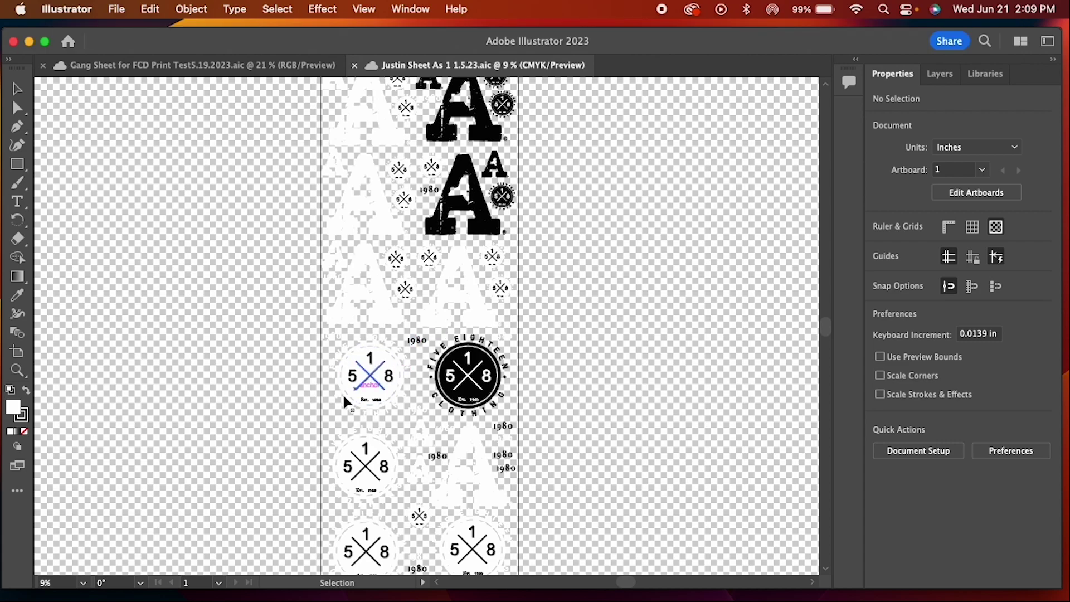
Step: Examine the white circular 5-1-8 badges in the lower half of the sheet by selecting them individually
left_click(358, 392)
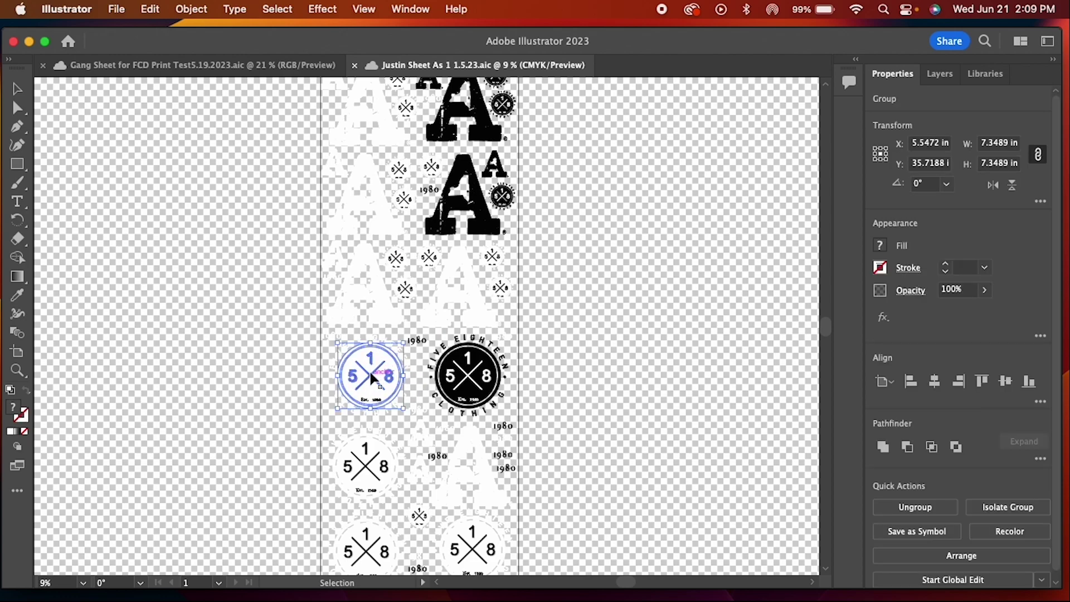
left_click(227, 392)
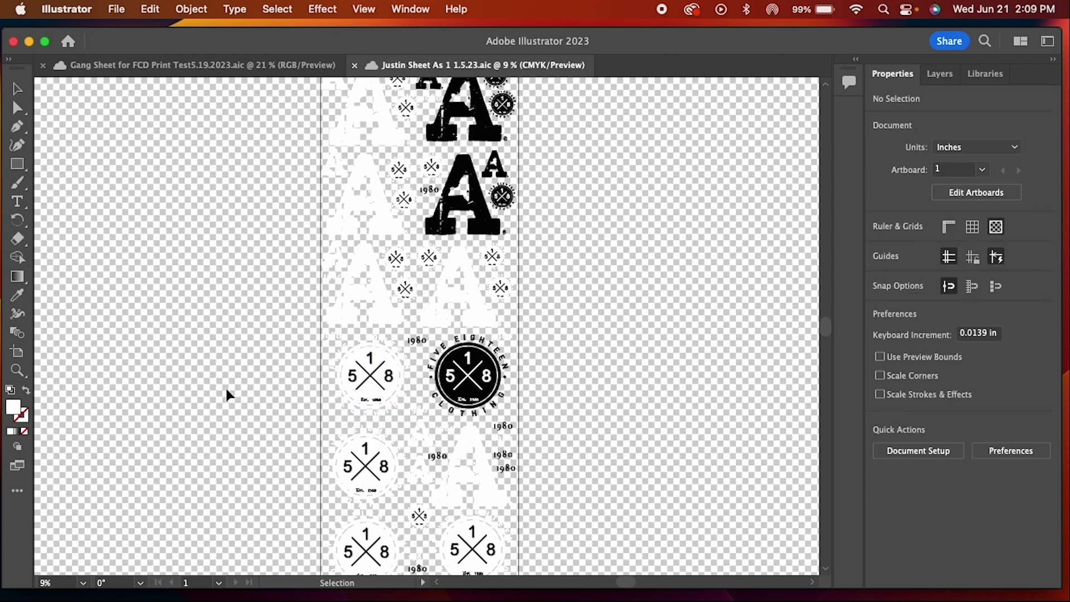
scroll(259, 395, "down", 10)
scroll(260, 394, "up", 12)
scroll(260, 394, "down", 3)
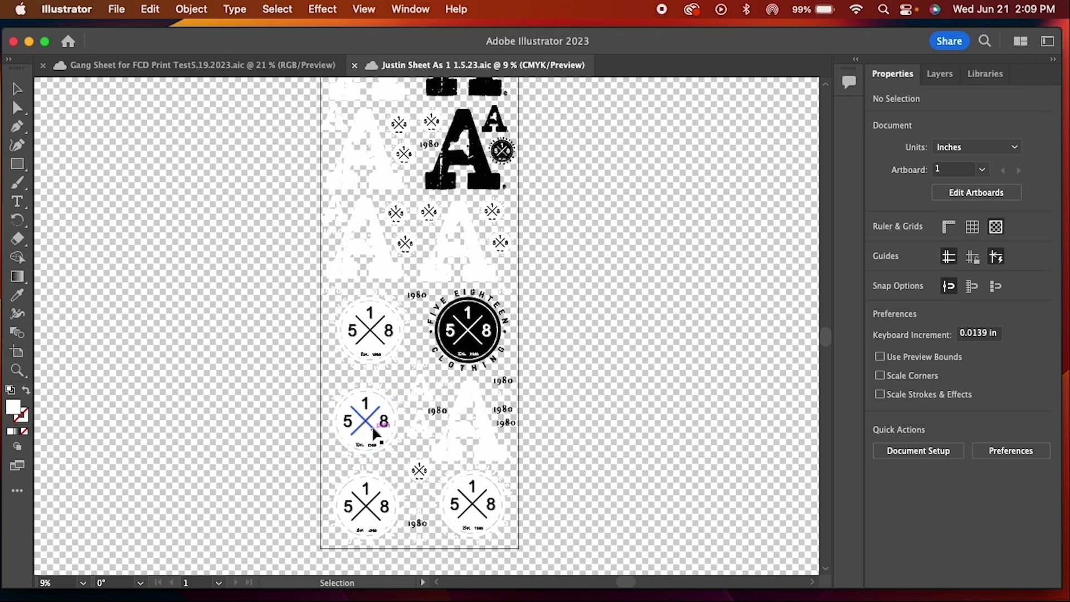
left_click(374, 435)
left_click(234, 420)
scroll(56, 584, "down", 2)
scroll(144, 494, "up", 3)
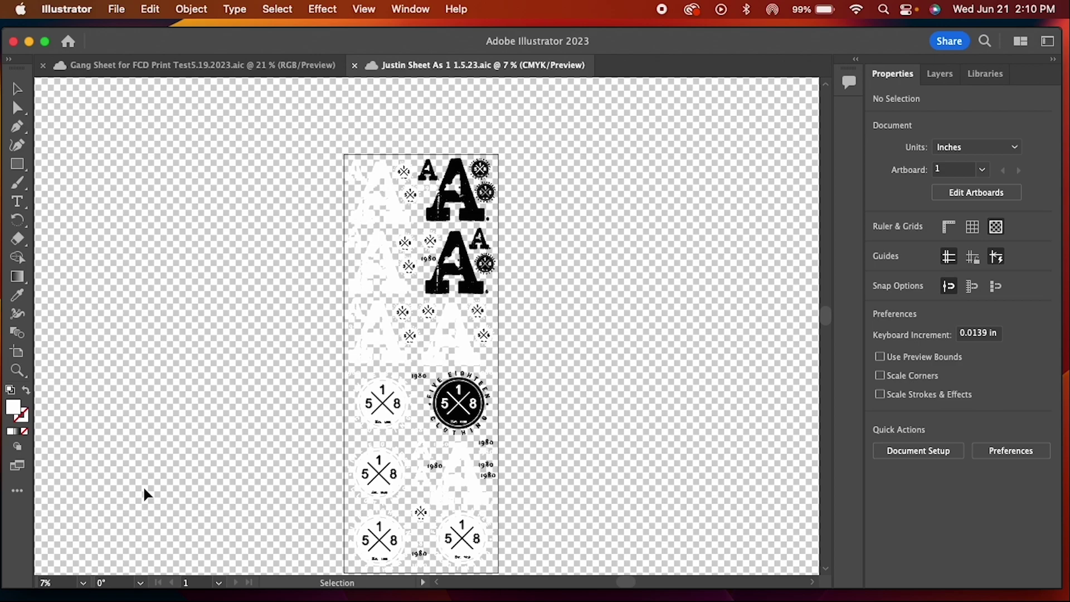
Step: Inspect the large letter A designs and the first white circular badge against the transparency grid
left_click(373, 344)
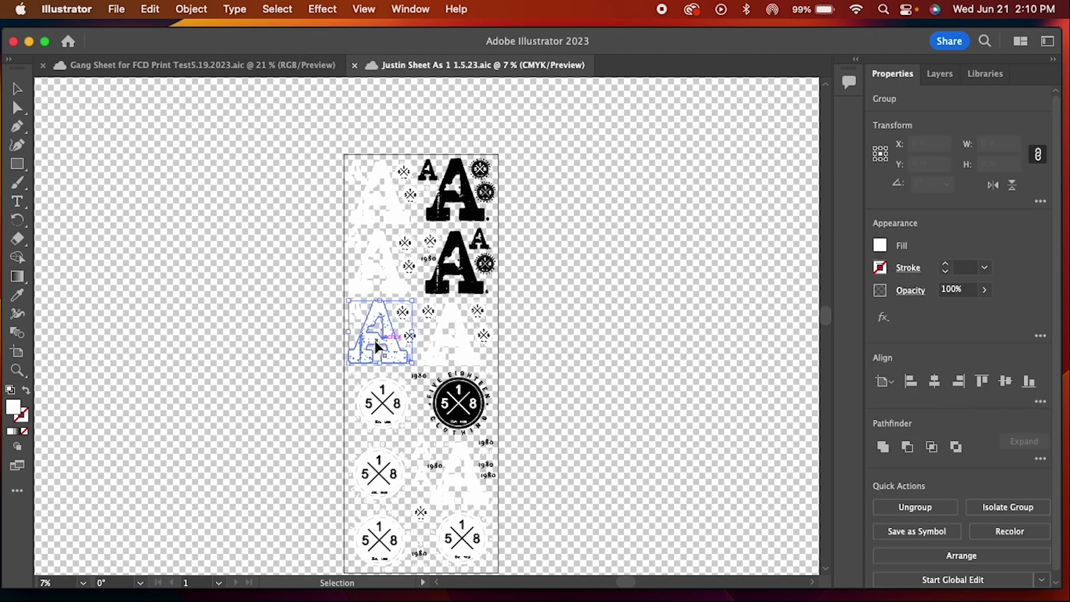
left_click(266, 369)
left_click(372, 283)
left_click(451, 264)
left_click(369, 283)
left_click(380, 386)
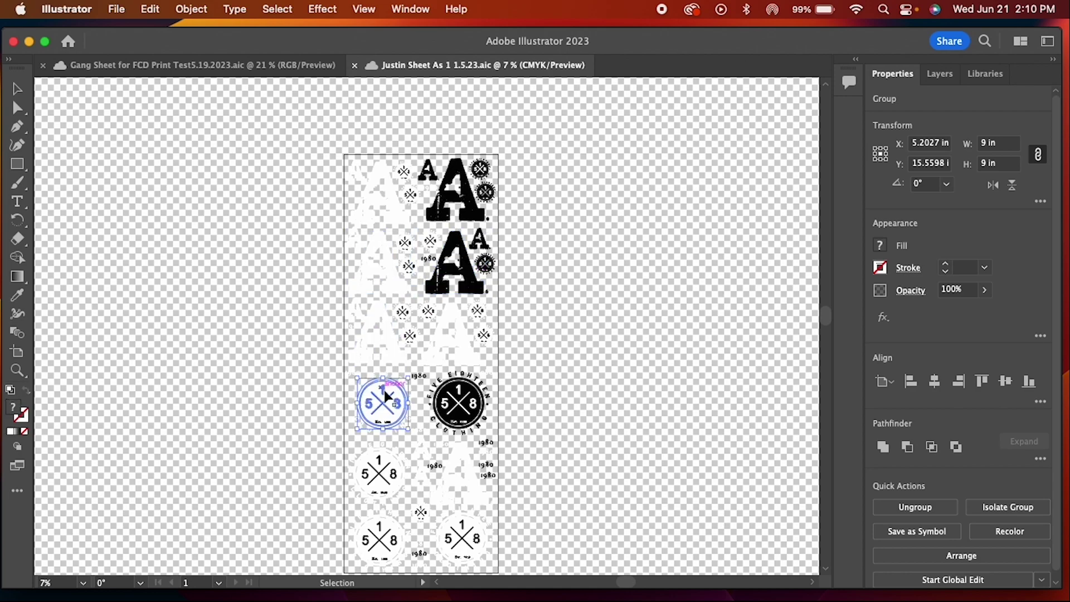
left_click(419, 458)
left_click(274, 386)
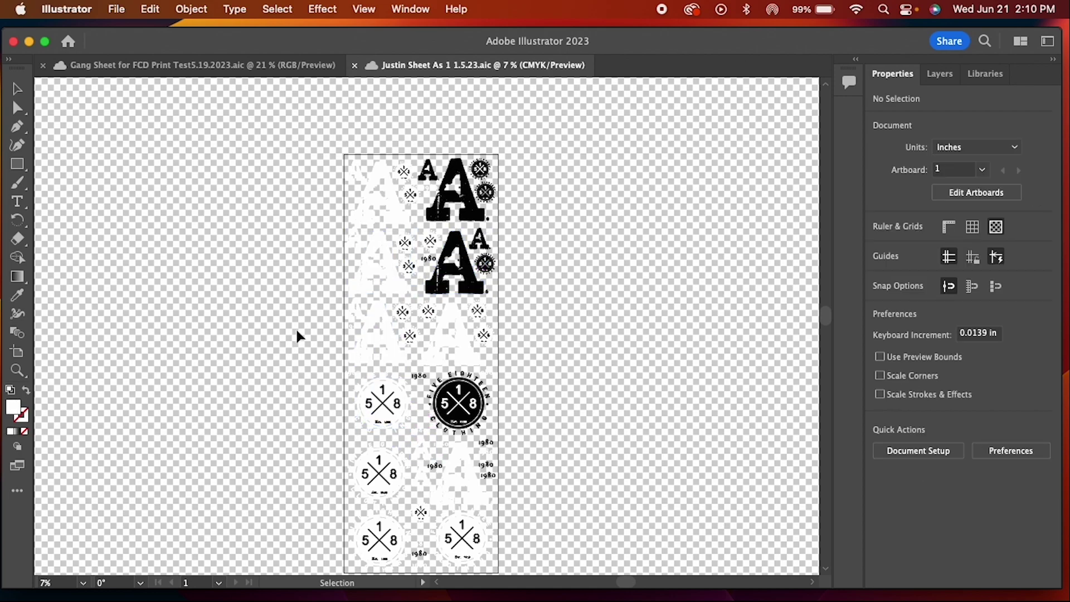
scroll(305, 378, "down", 3)
scroll(305, 379, "up", 4)
scroll(306, 375, "down", 2)
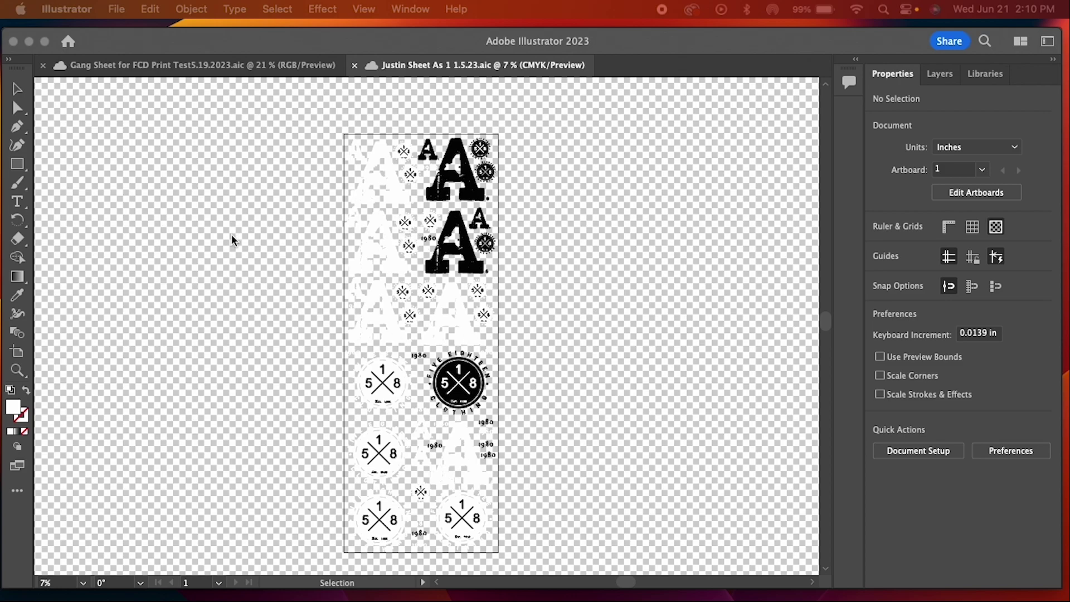
Step: Hide the transparency grid and check the black and white design groups against the white artboard
left_click(995, 227)
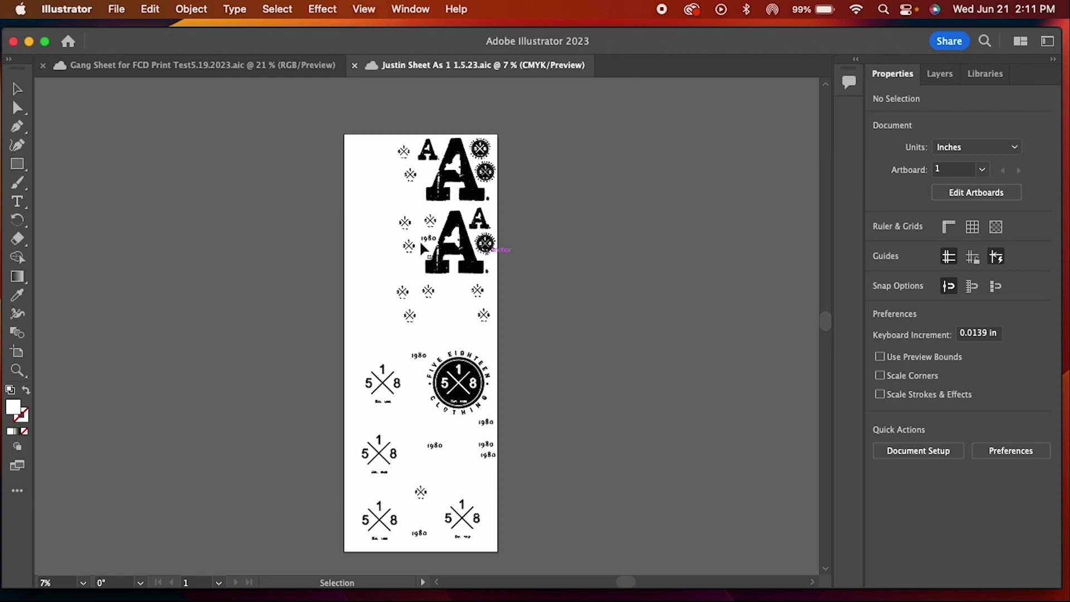
left_click(470, 241)
left_click(607, 272)
left_click(484, 382)
left_click(388, 383)
left_click(473, 381)
left_click(474, 264)
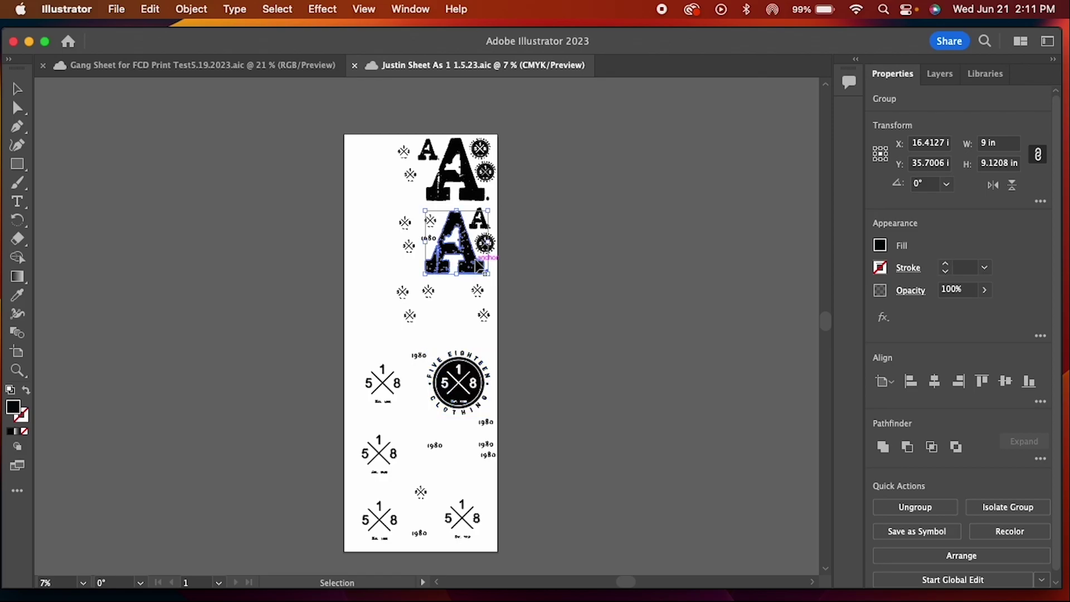
left_click(476, 190)
left_click(371, 183)
left_click_drag(390, 160, 375, 304)
left_click(380, 398)
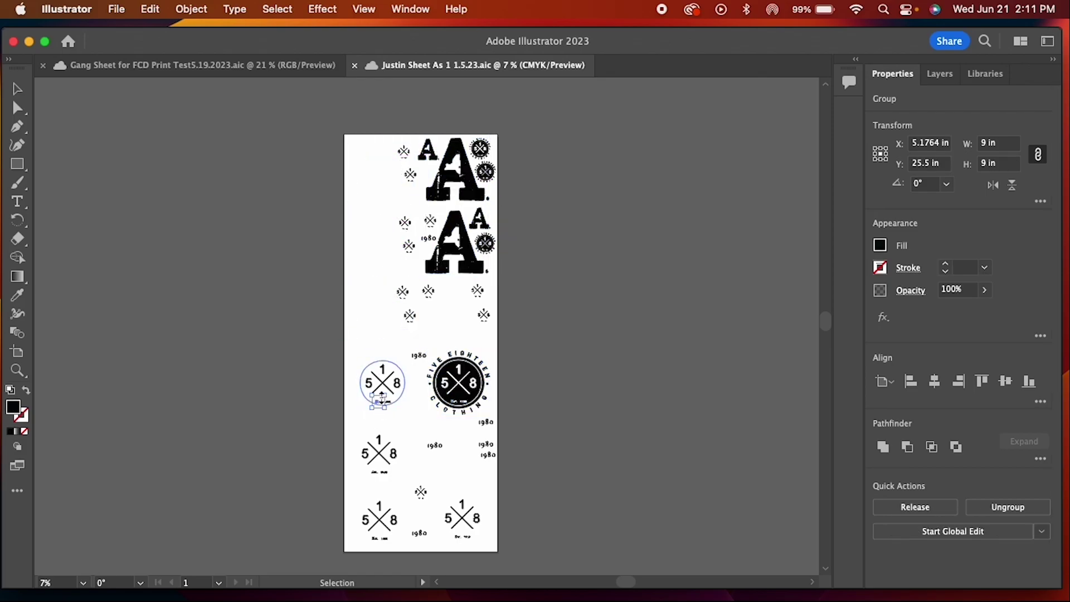
left_click(468, 381)
Step: Move the white letter A in the third row off the artboard, centred at about X -7.8 in, Y 25.2 in
left_click(370, 314)
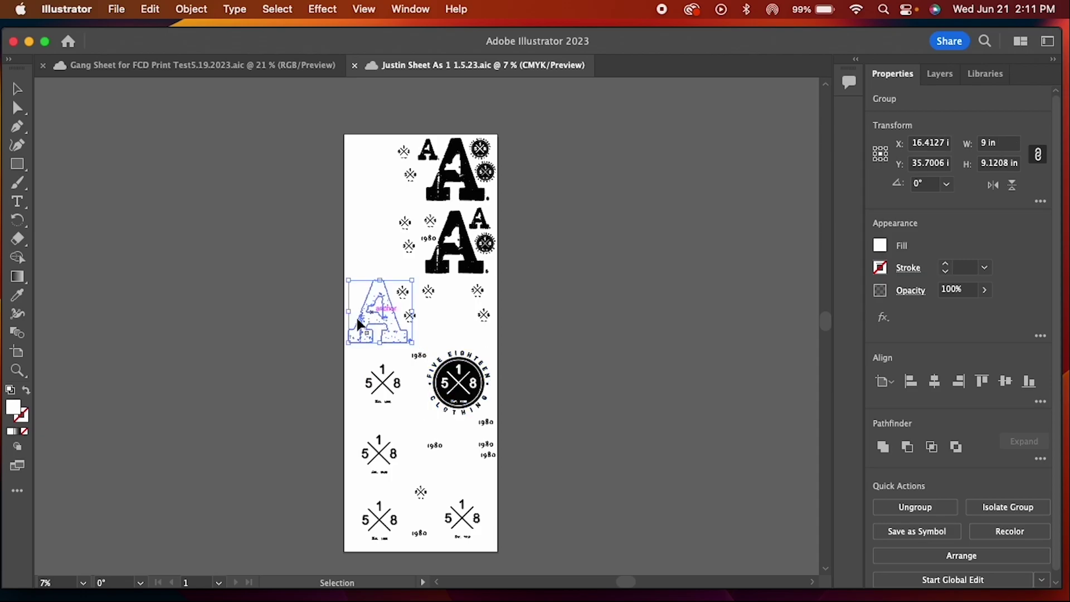
left_click_drag(363, 324, 272, 322)
left_click(88, 520)
Step: Examine the edges and distressed texture of the white letter A at high magnification, and return to the sheet overview
scroll(60, 580, "up", 5)
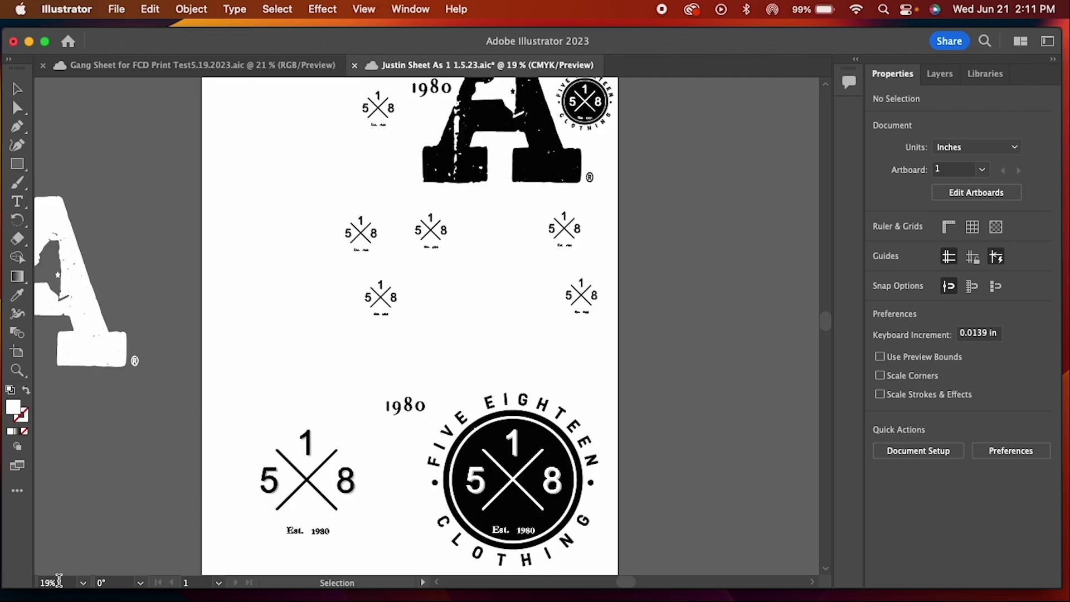
scroll(59, 581, "up", 8)
left_click_drag(619, 581, 590, 584)
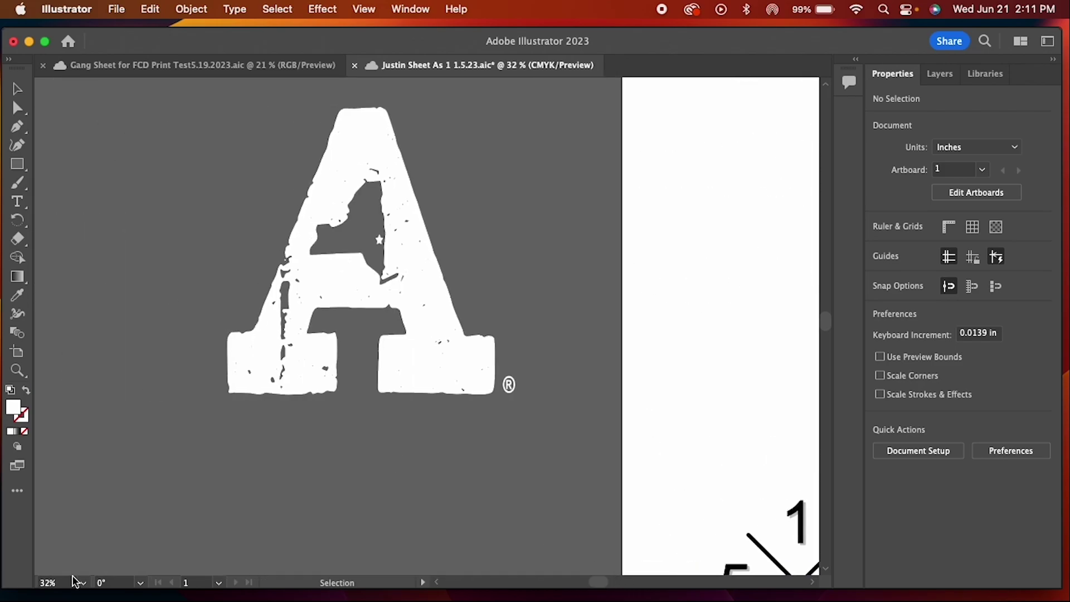
scroll(60, 581, "up", 10)
scroll(61, 581, "up", 8)
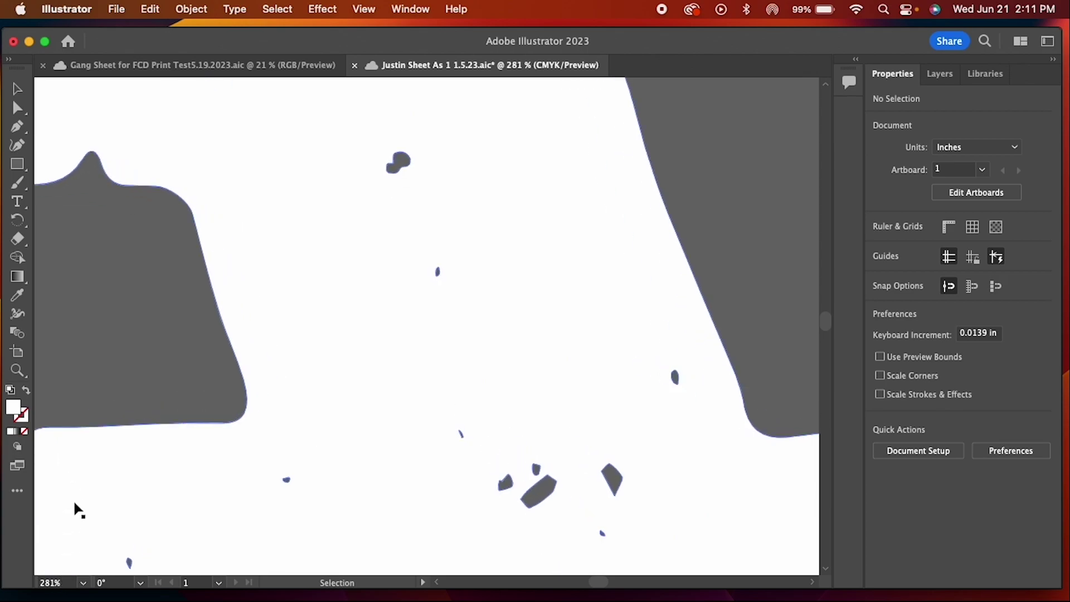
scroll(64, 582, "up", 3)
scroll(190, 360, "up", 3)
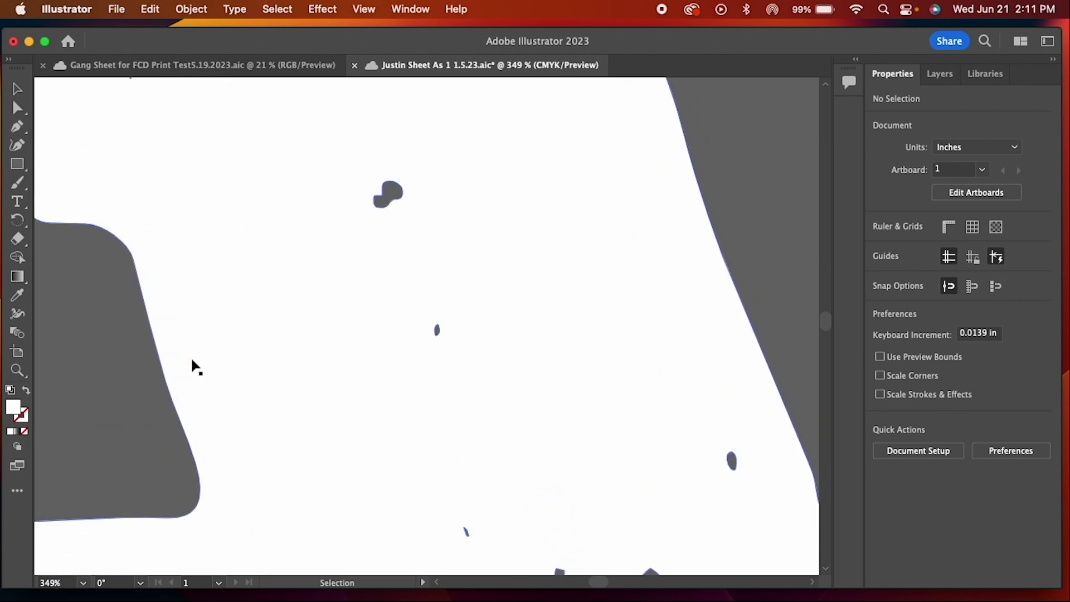
scroll(192, 362, "up", 10)
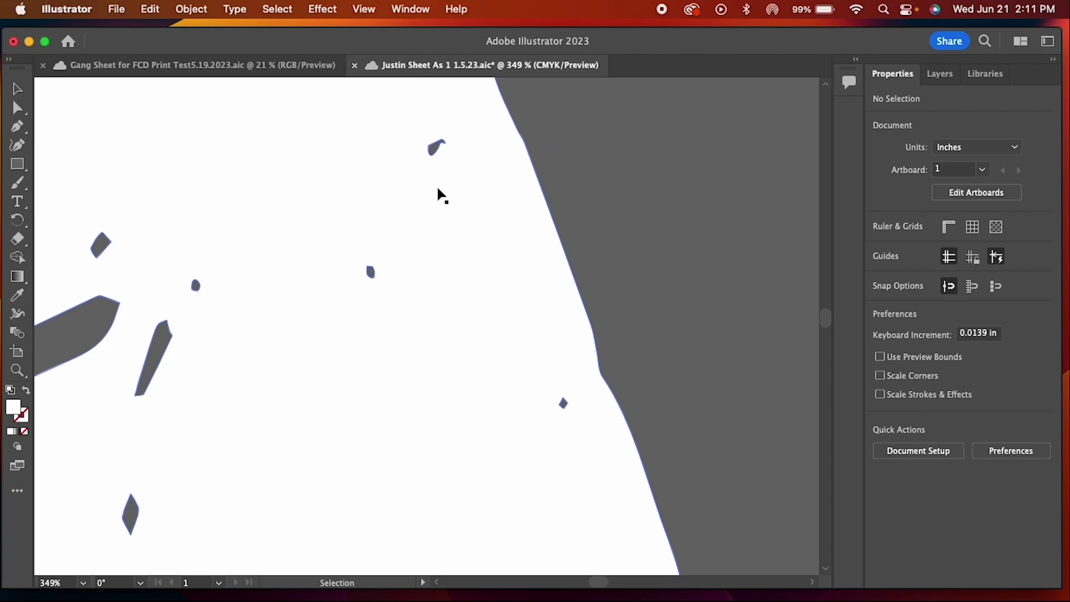
scroll(53, 582, "down", 3)
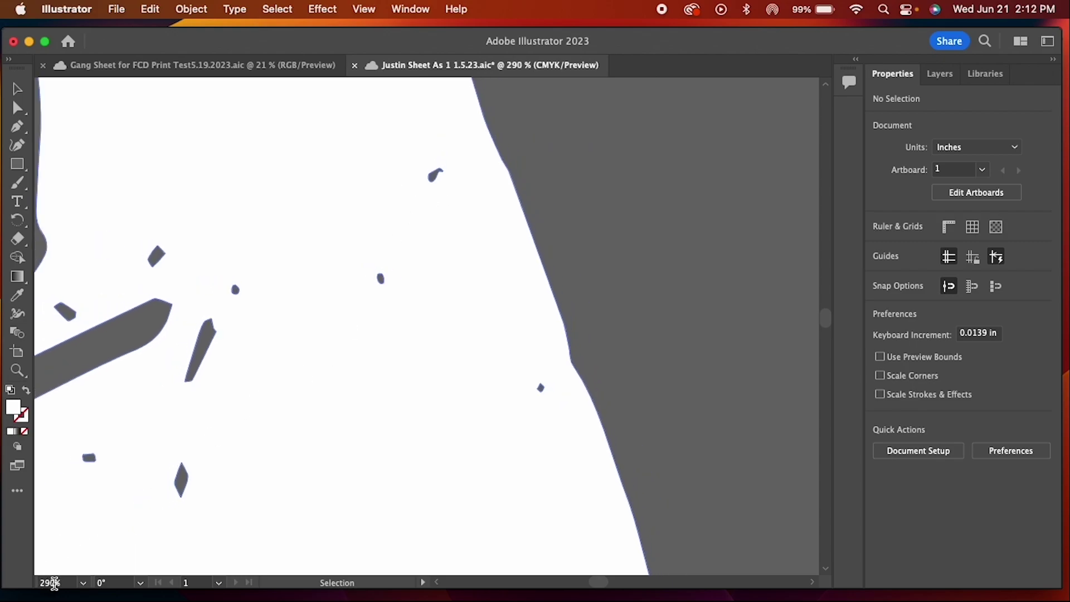
scroll(52, 583, "down", 8)
scroll(54, 582, "down", 10)
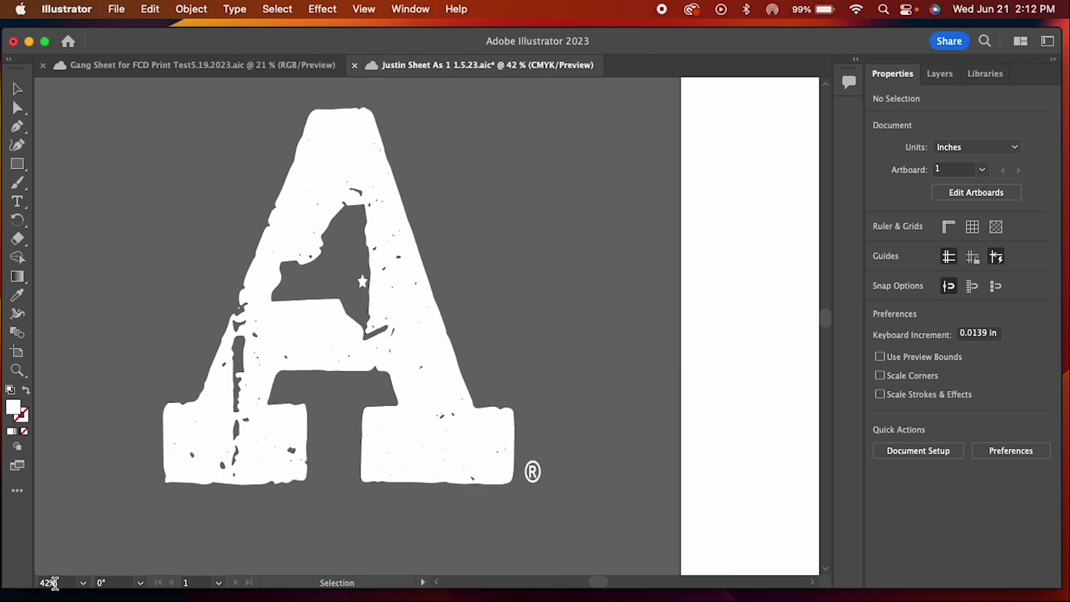
scroll(54, 582, "down", 8)
scroll(55, 583, "up", 5)
scroll(55, 584, "down", 1)
scroll(55, 584, "down", 3)
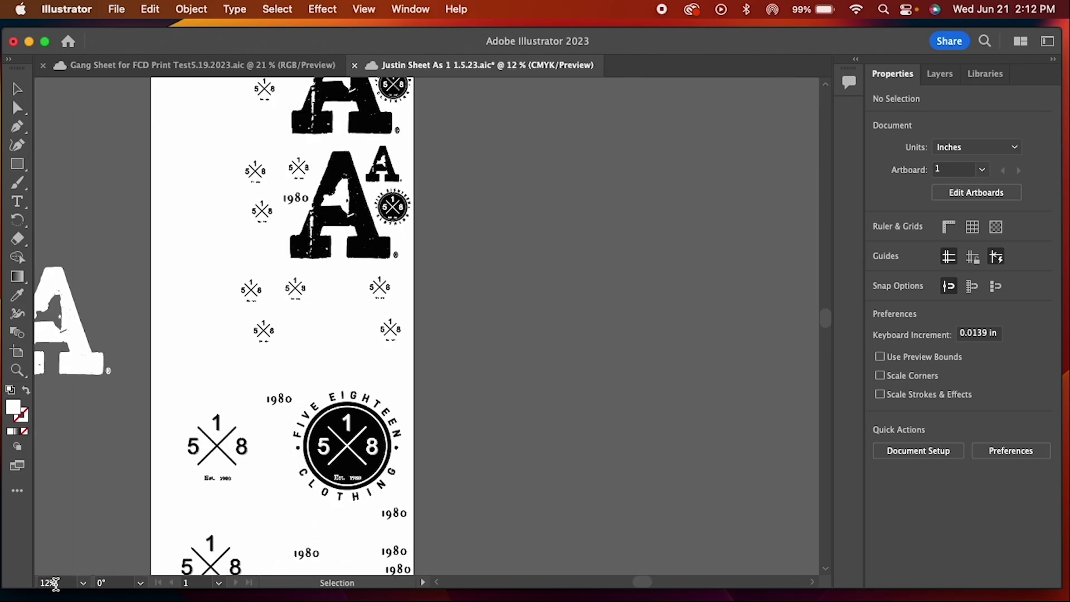
left_click_drag(641, 582, 631, 582)
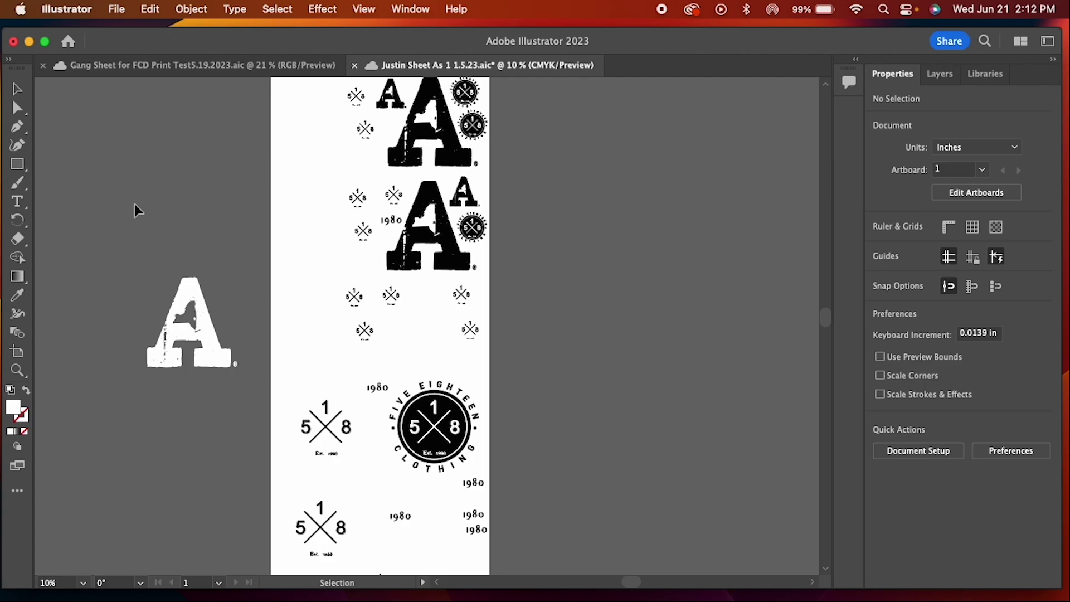
Step: Select the white letter A beside the artboard and check its vector outlines up close
left_click(212, 342)
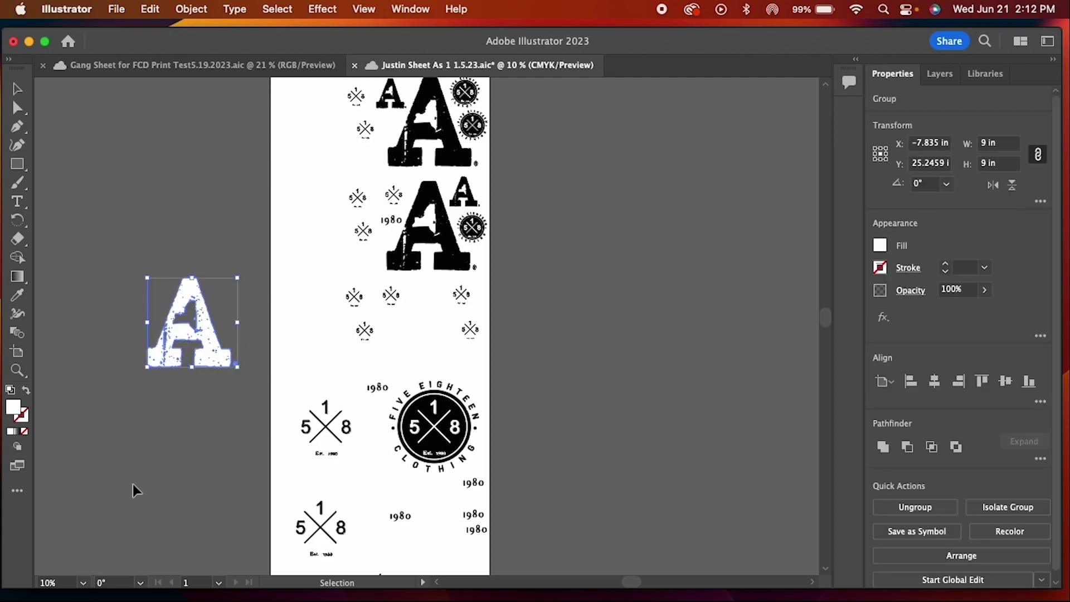
scroll(55, 585, "up", 1)
scroll(55, 585, "up", 20)
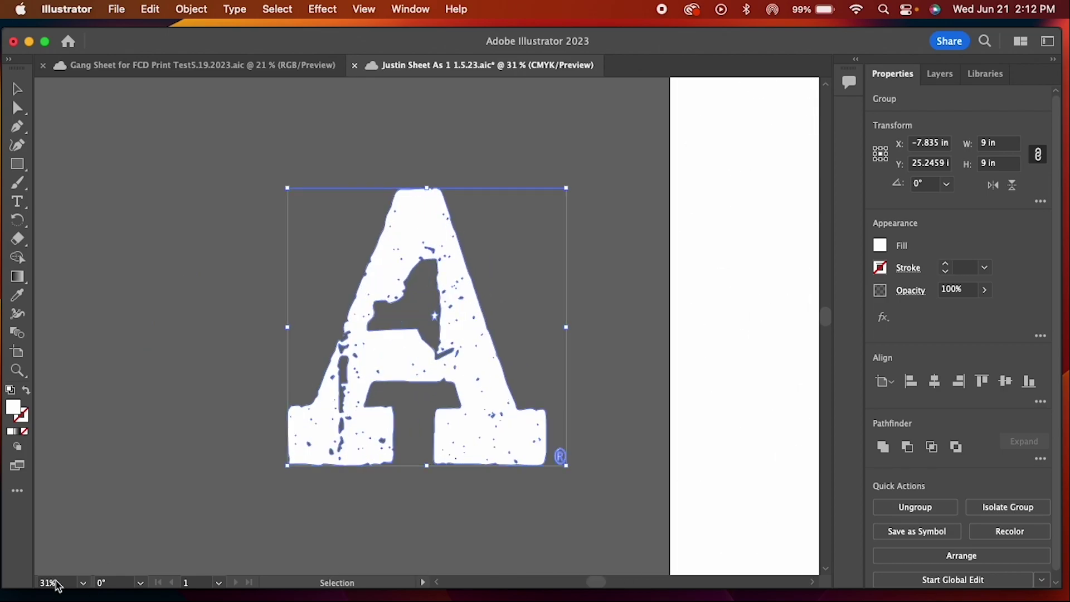
scroll(55, 585, "down", 20)
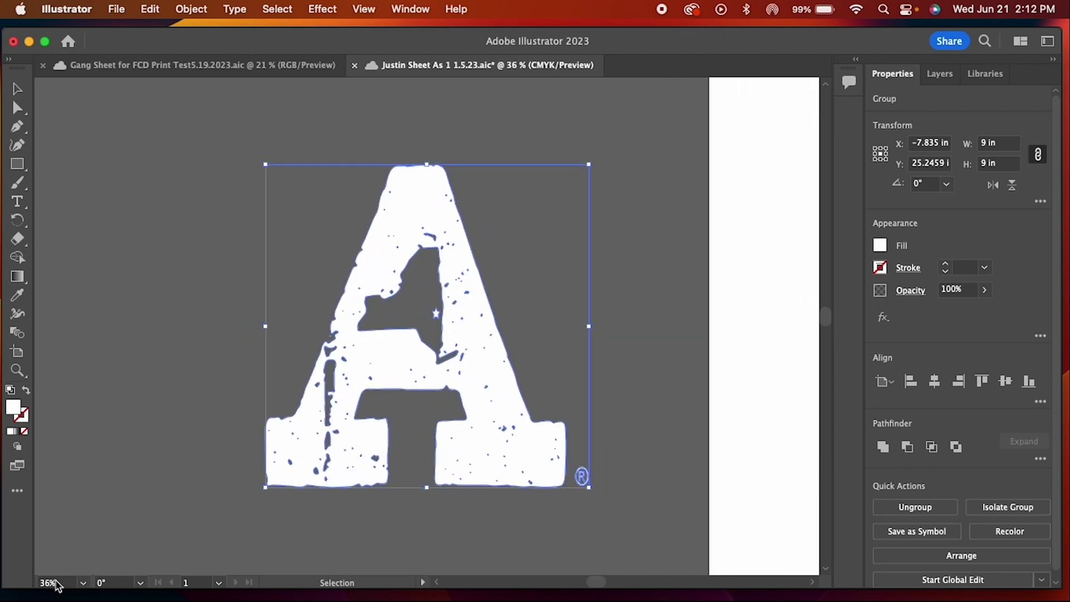
scroll(56, 585, "down", 2)
left_click(282, 346)
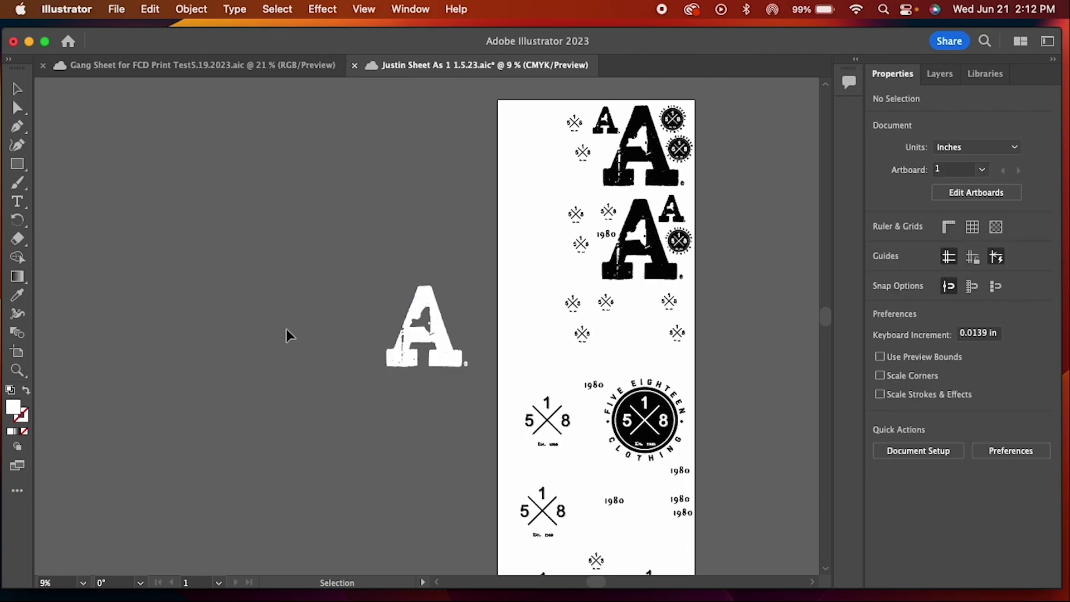
Step: Create a new portrait document 22 in wide and 60 in high with one artboard, CMYK colour and 300 ppi raster effects
left_click(107, 9)
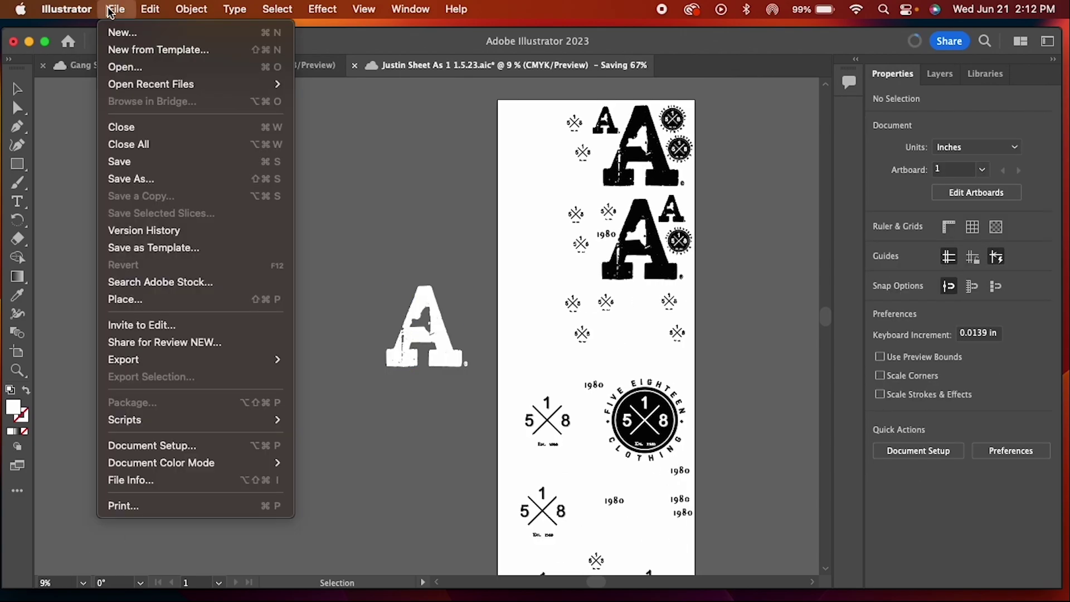
left_click(113, 31)
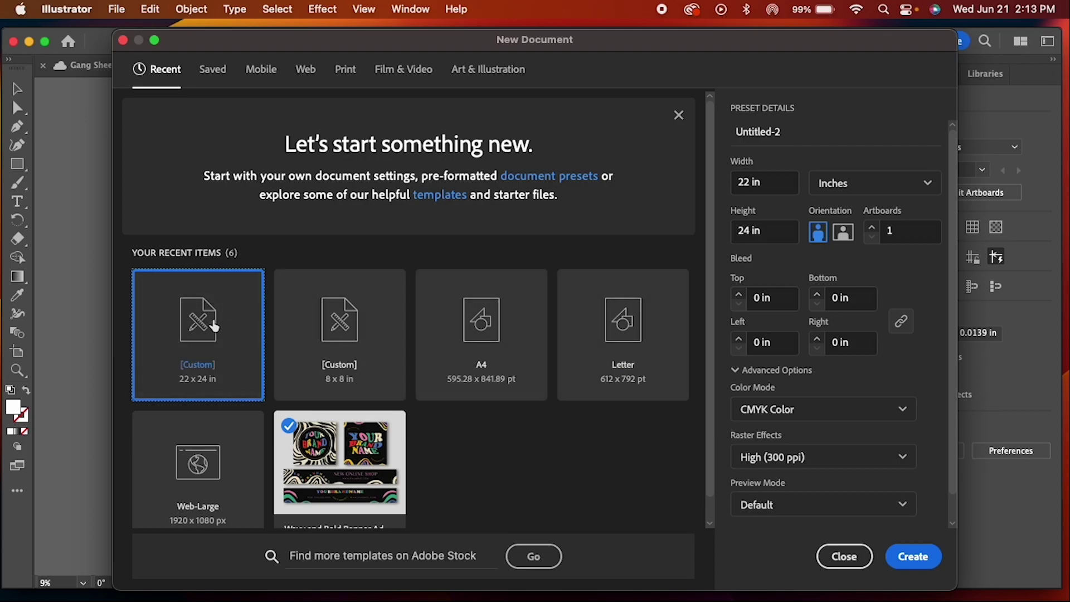
left_click(573, 437)
left_click(745, 234)
type("60")
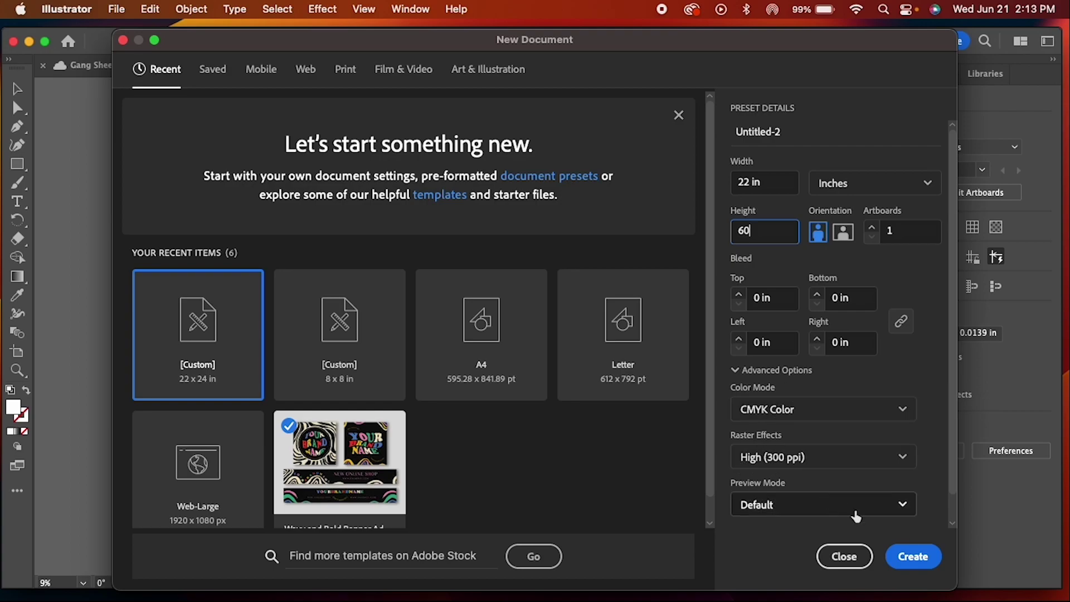
left_click(899, 554)
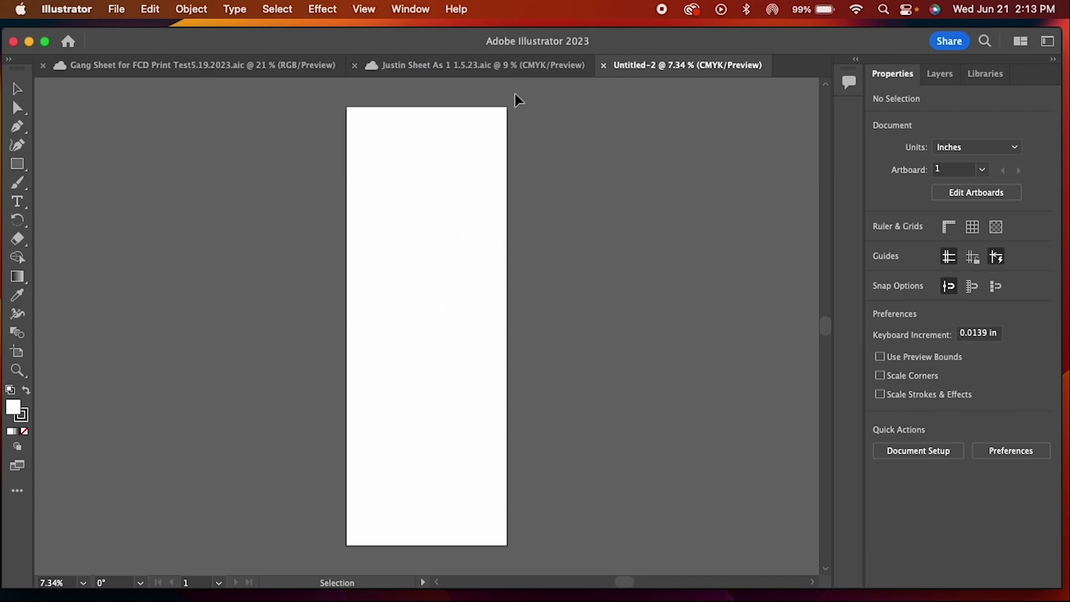
Step: Find and open the Albany 22x60 sheet 2 gang sheet among the saved cloud documents
left_click(527, 65)
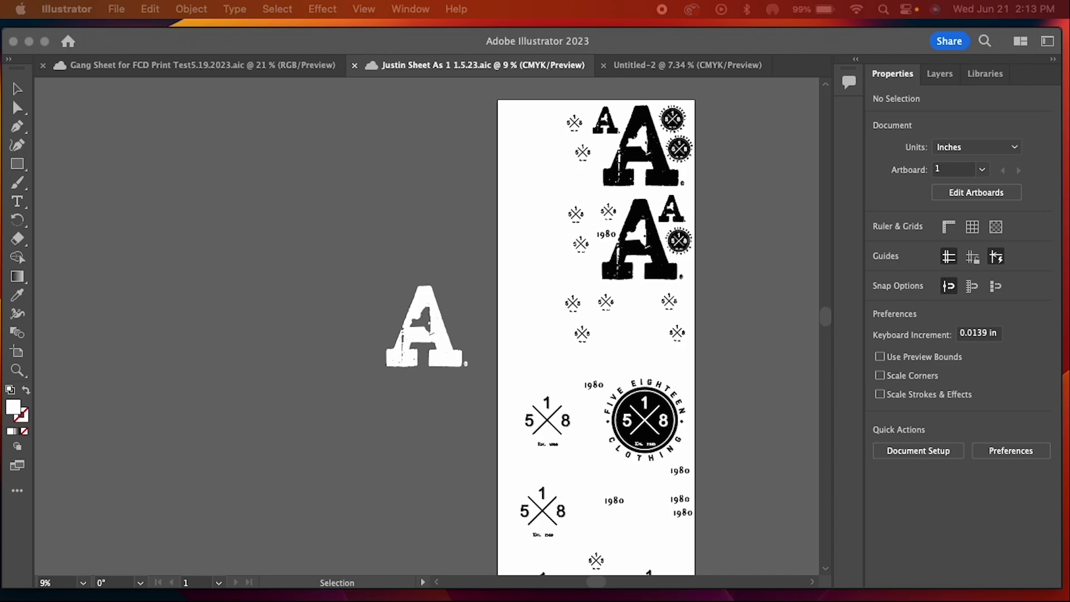
left_click(202, 204)
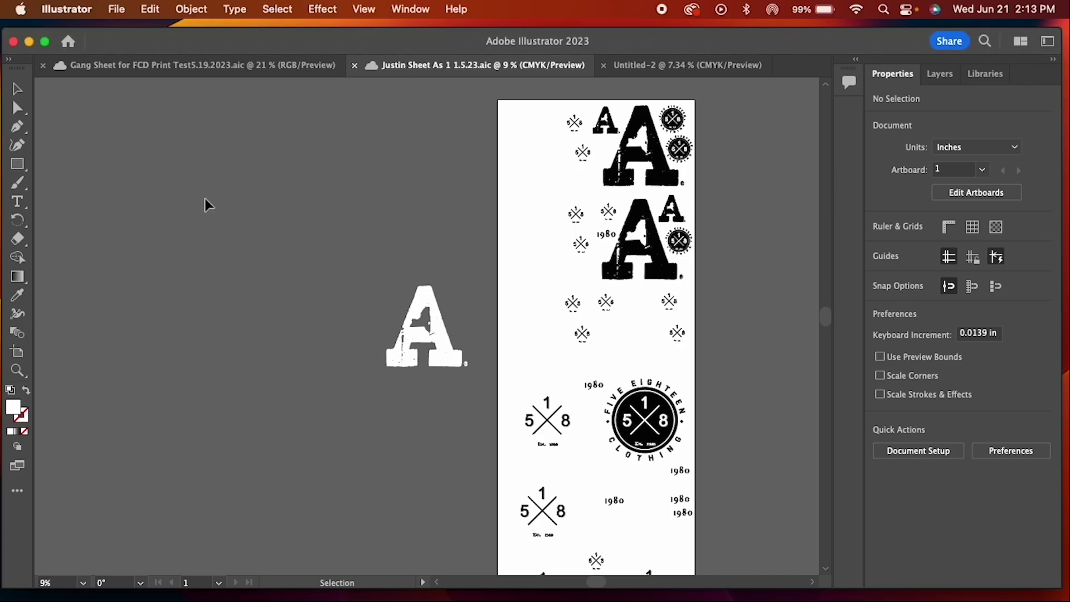
left_click(196, 168)
left_click(68, 41)
scroll(566, 457, "down", 15)
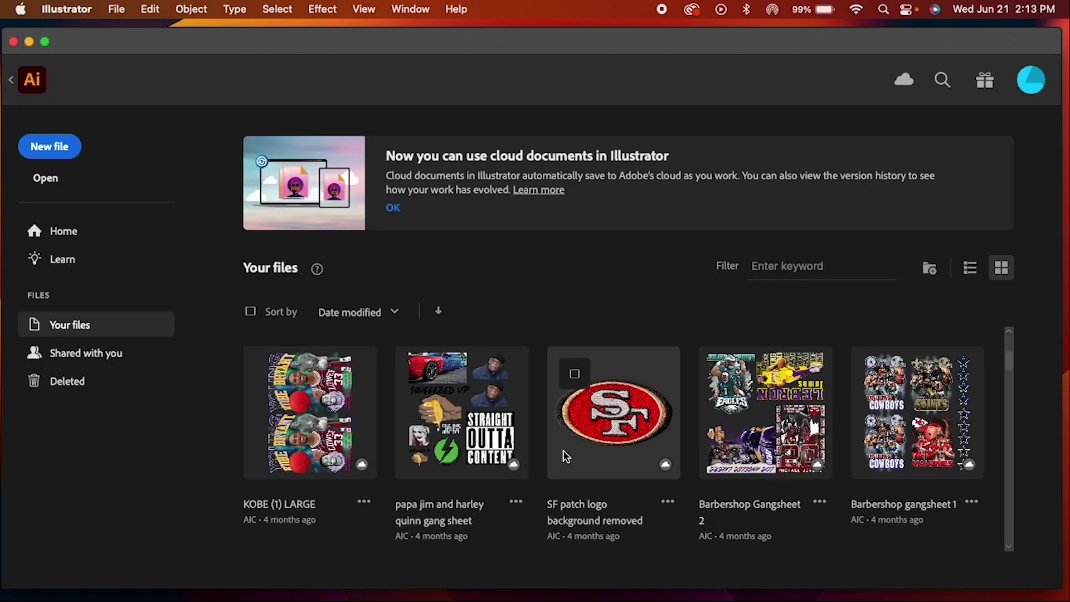
scroll(566, 457, "down", 15)
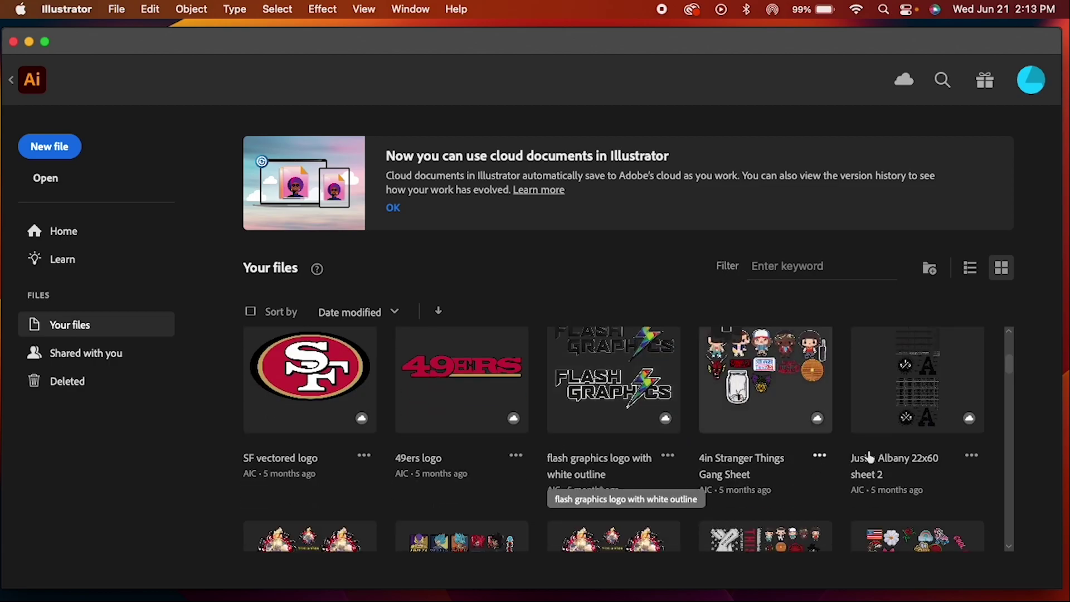
left_click(902, 392)
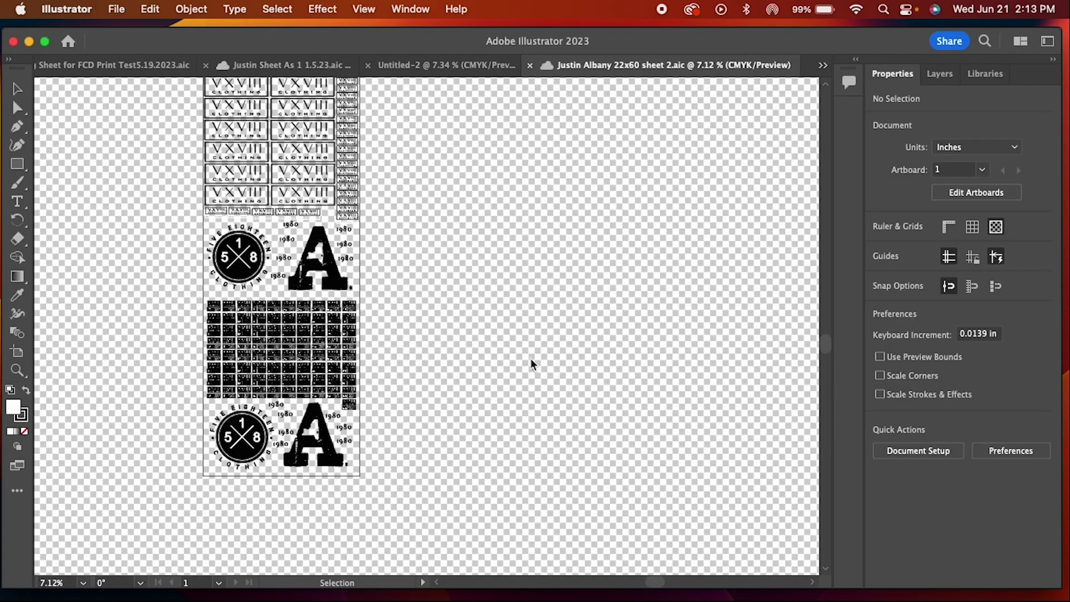
Step: Copy the first VXVIII Clothing logo of the 22x60 sheet into Untitled-2, outside the artboard at about X -8.6 in, Y 10.7 in
scroll(390, 391, "up", 5)
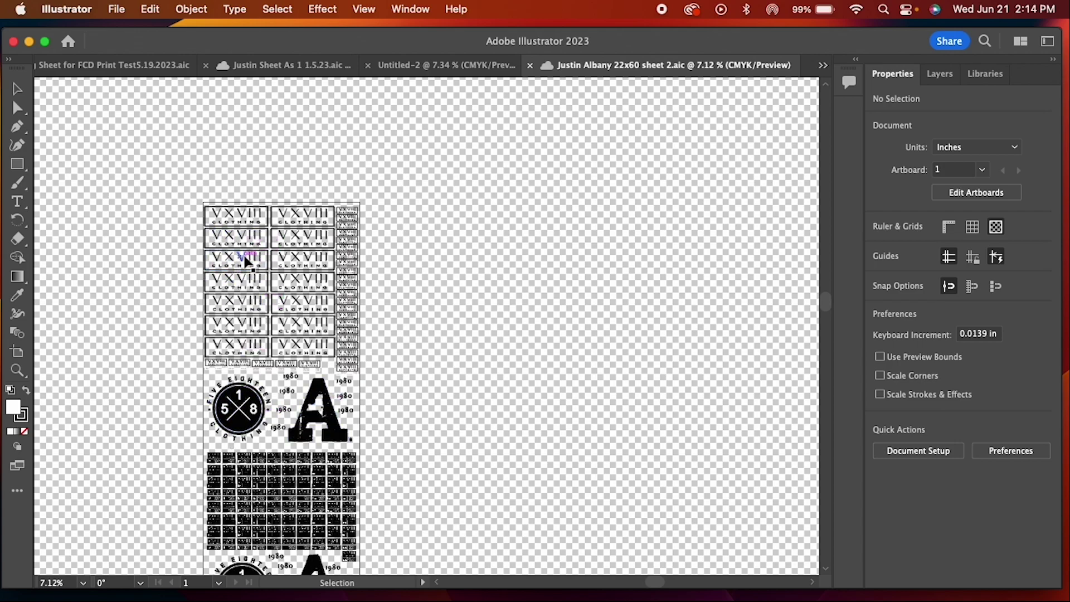
scroll(310, 385, "down", 3)
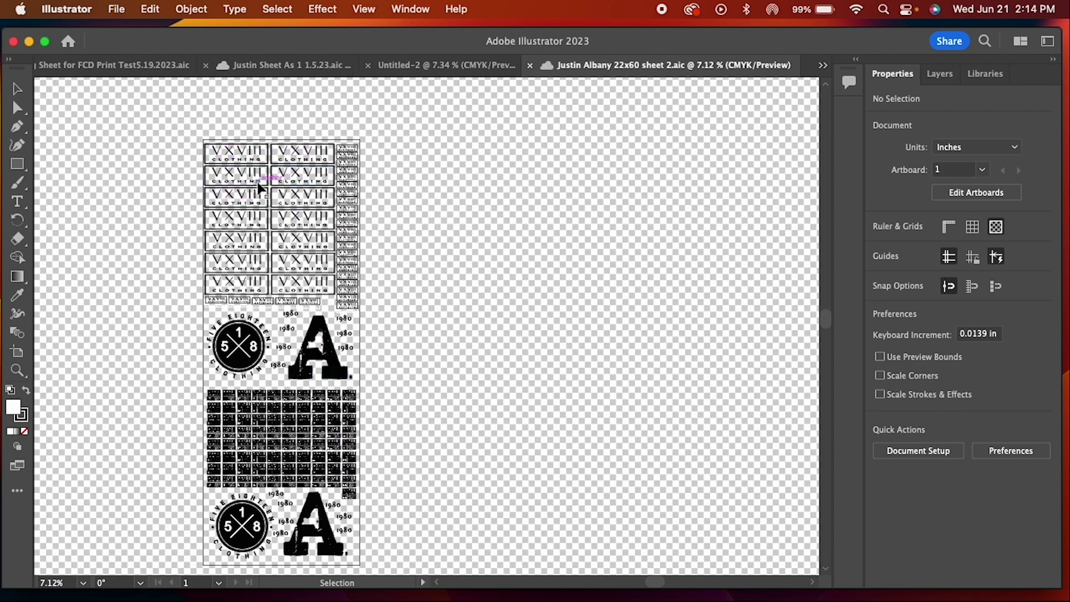
left_click(248, 159)
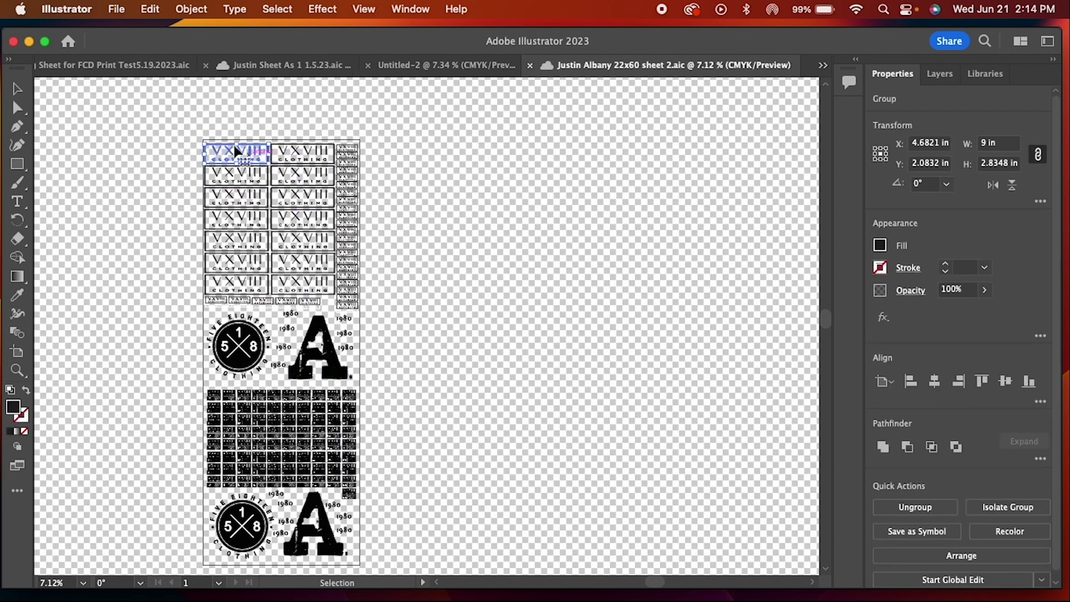
right_click(238, 158)
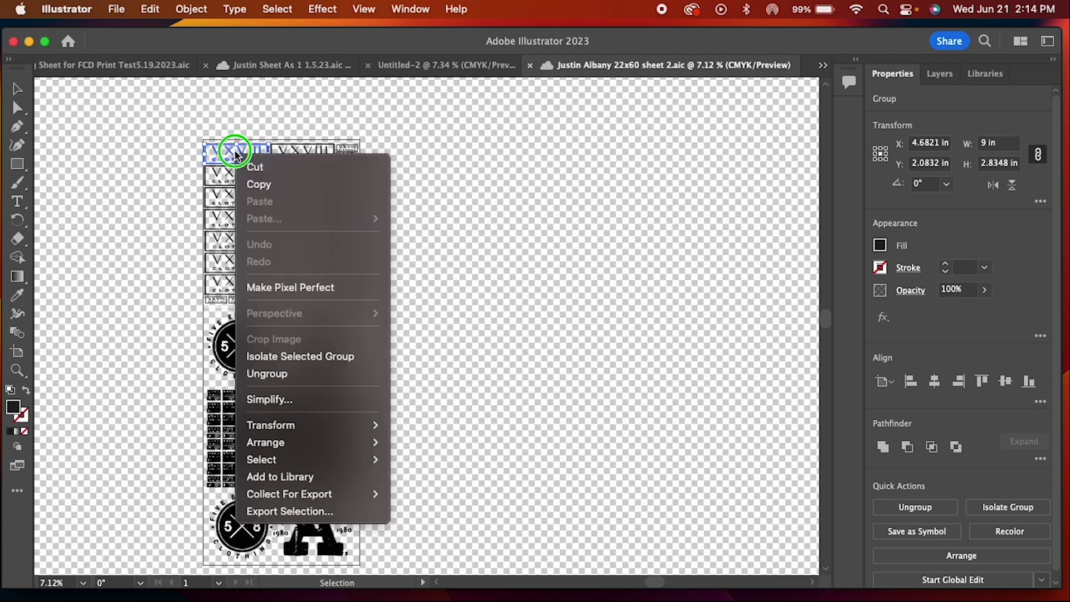
left_click(278, 190)
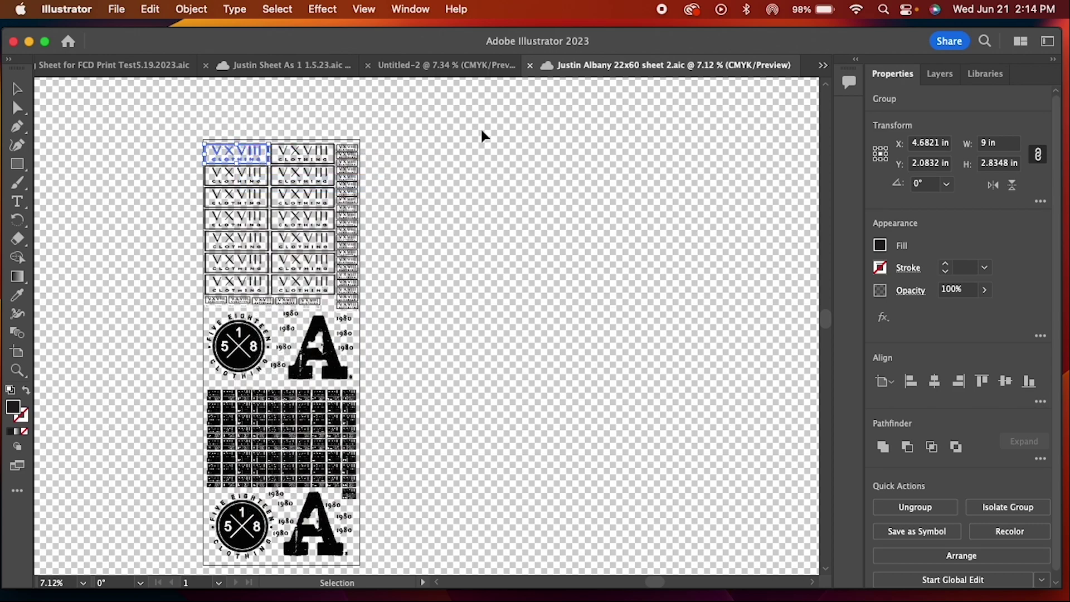
left_click_drag(242, 157, 296, 186)
left_click(317, 245)
left_click(260, 256)
left_click(279, 187)
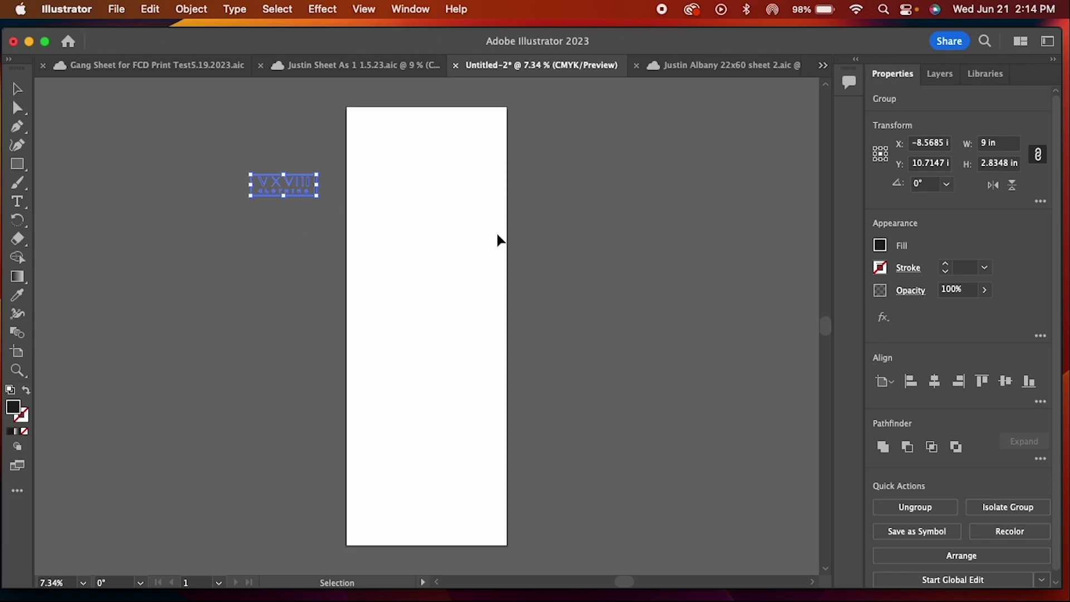
left_click(309, 216)
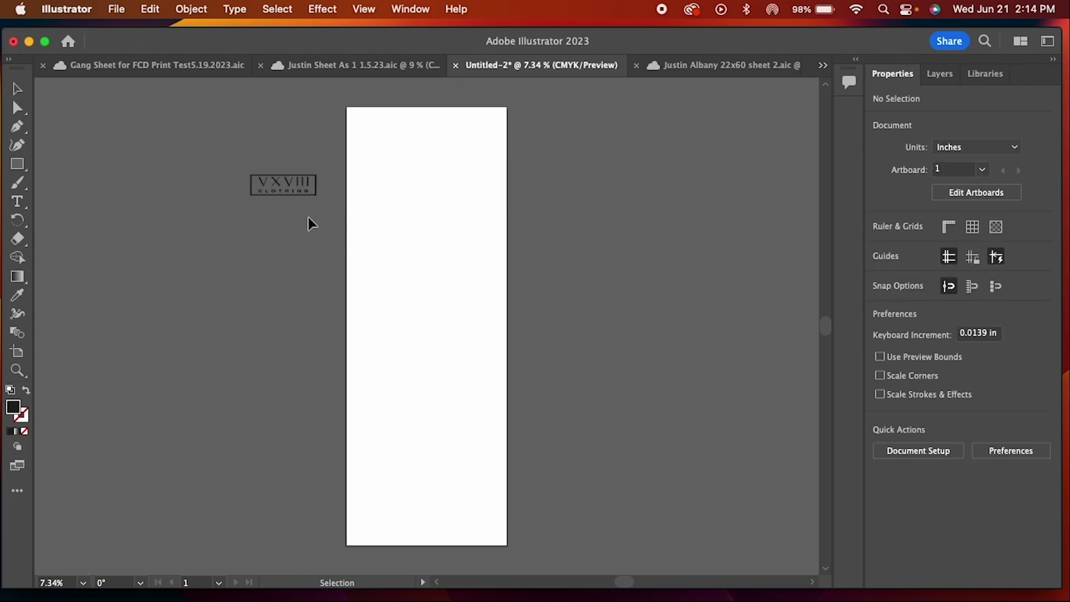
Step: Change the VXVIII Clothing logo's fill to the white swatch and check it against the grey canvas
left_click(297, 180)
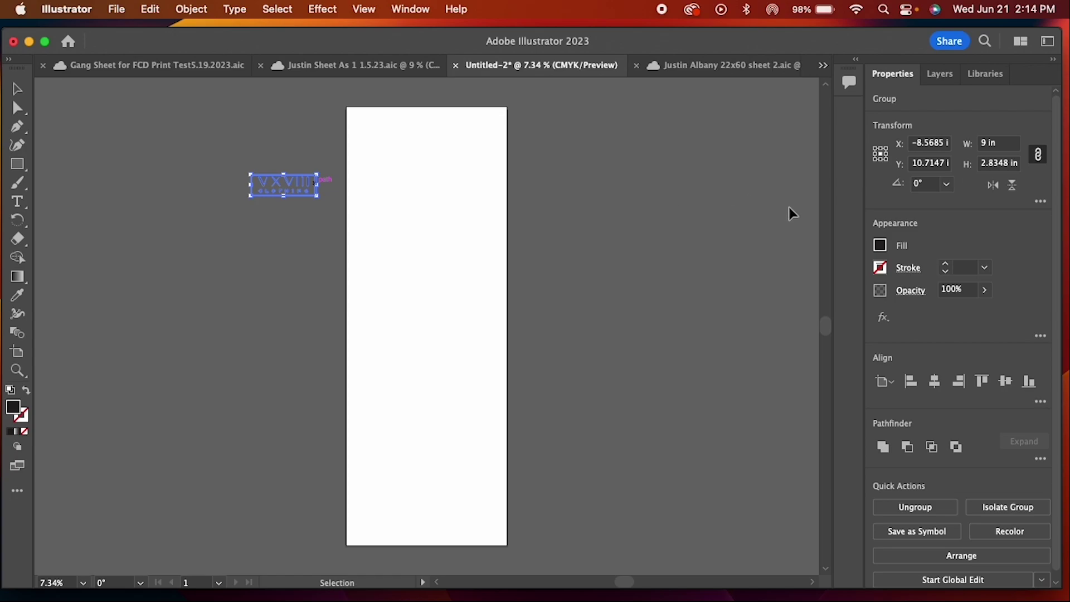
left_click(880, 245)
left_click(732, 301)
left_click(301, 230)
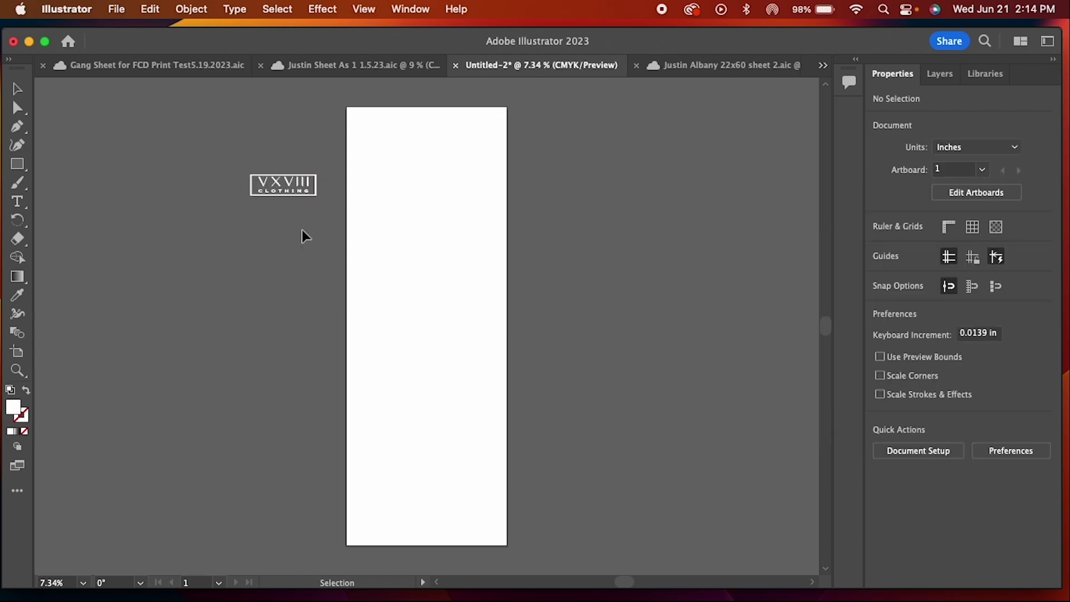
left_click(306, 192)
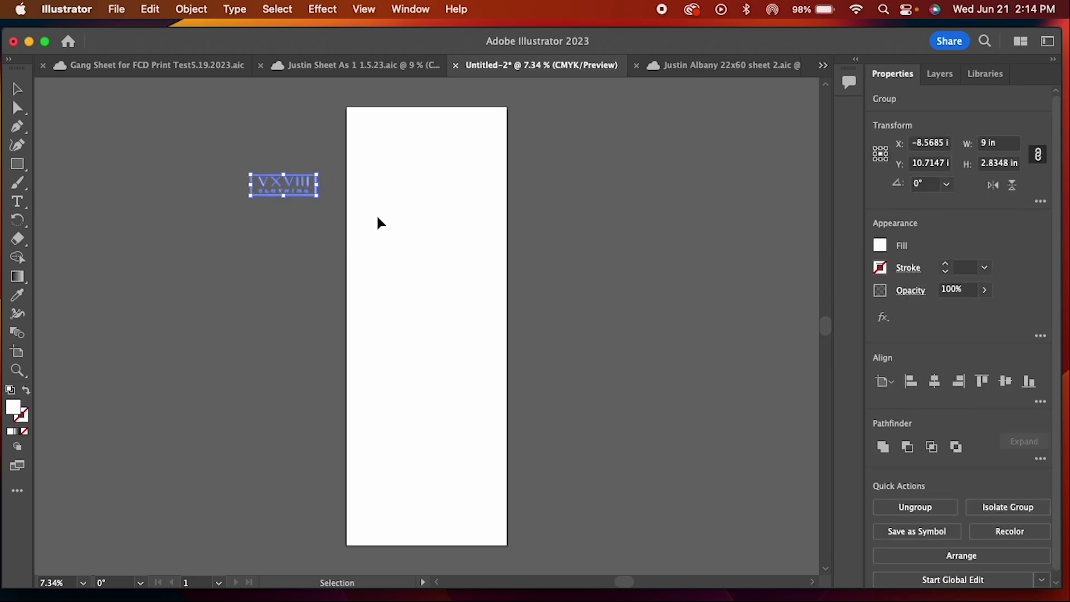
left_click(269, 206)
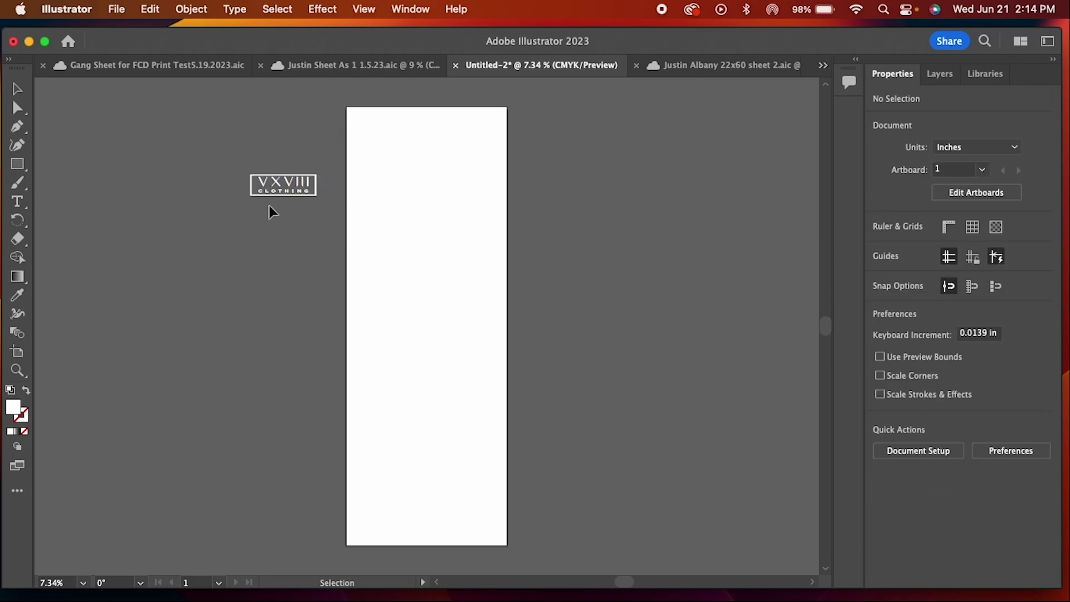
Step: Undo the white swatch applied to the VXVIII Clothing logo
left_click(268, 194)
left_click(151, 8)
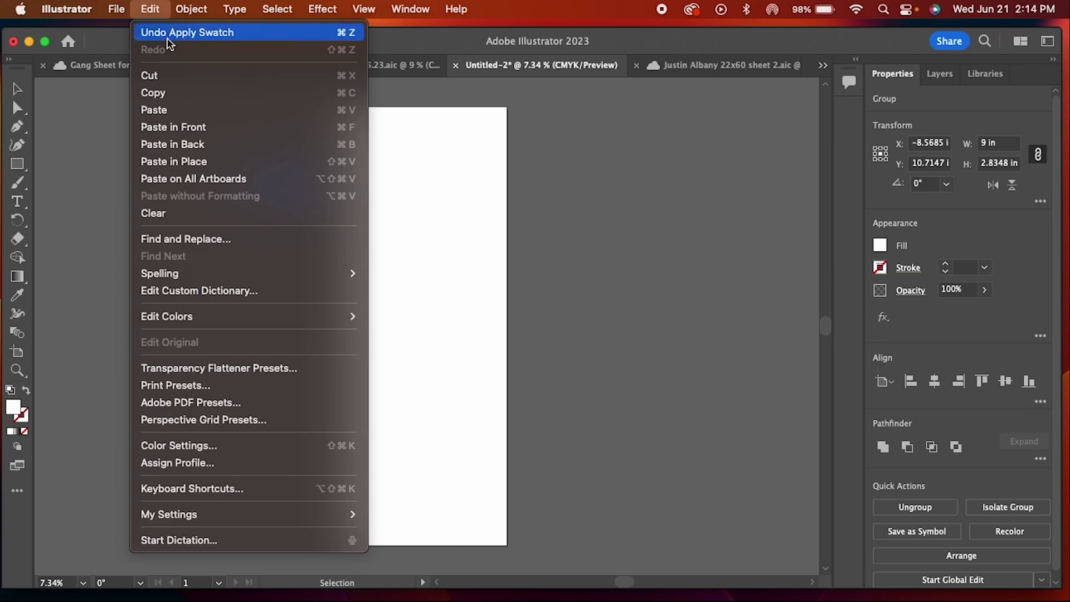
left_click(181, 33)
left_click(246, 183)
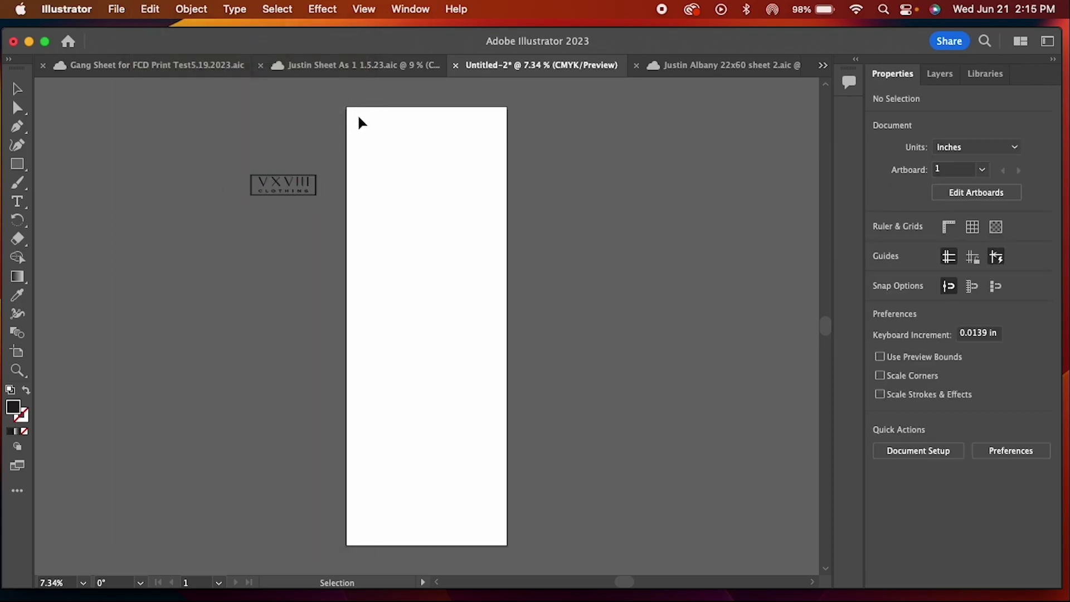
Step: Bring the white letter A from the As 1 1.5.23 sheet into Untitled-2, below the VXVIII logo at about X -10.2 in, Y 17.9 in
left_click(370, 68)
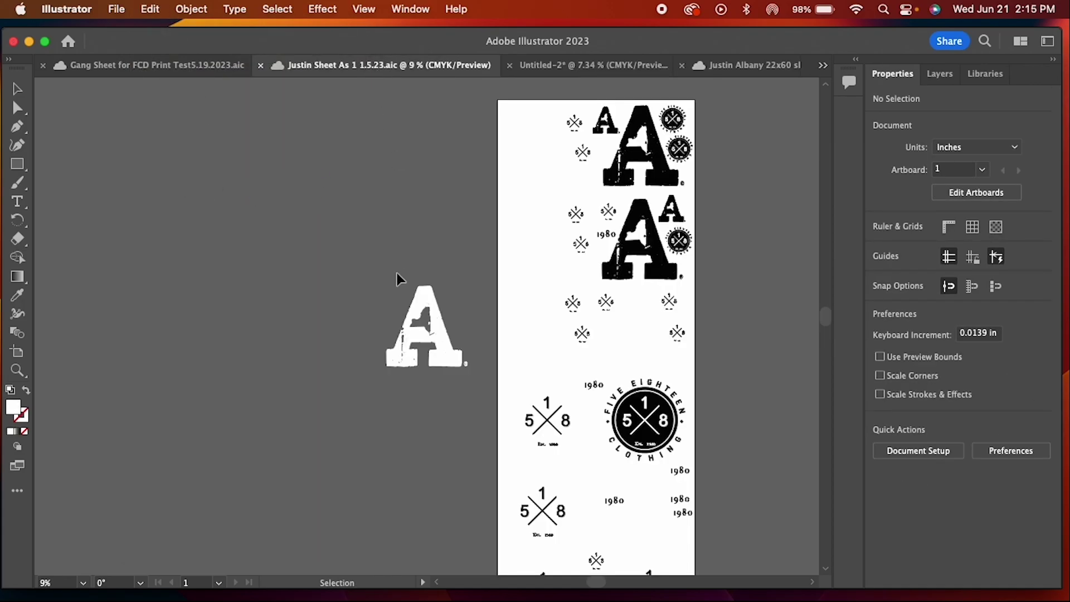
left_click(442, 333)
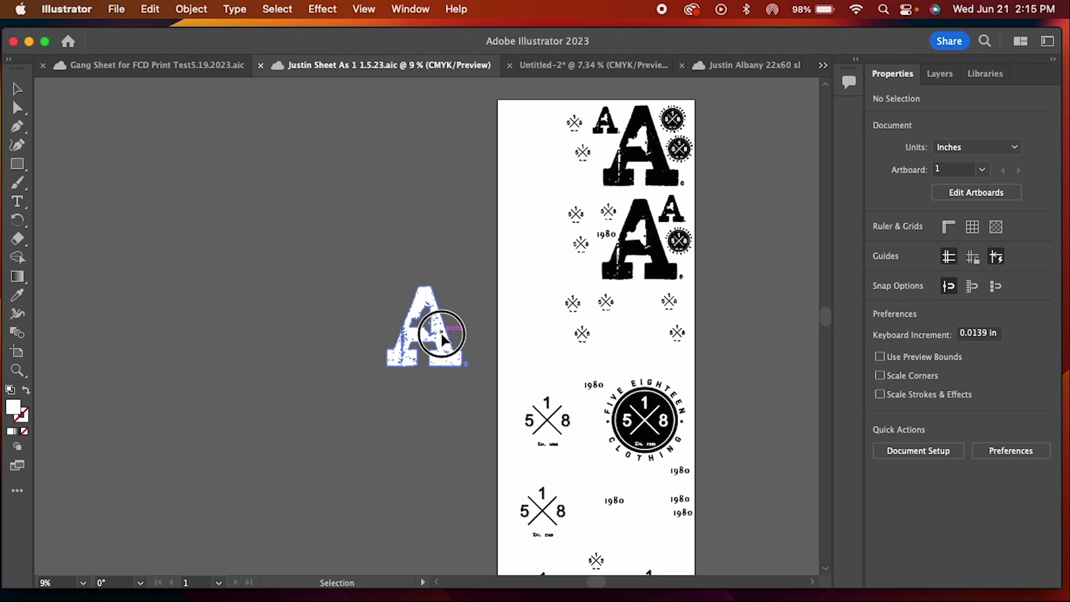
left_click_drag(441, 337, 285, 250)
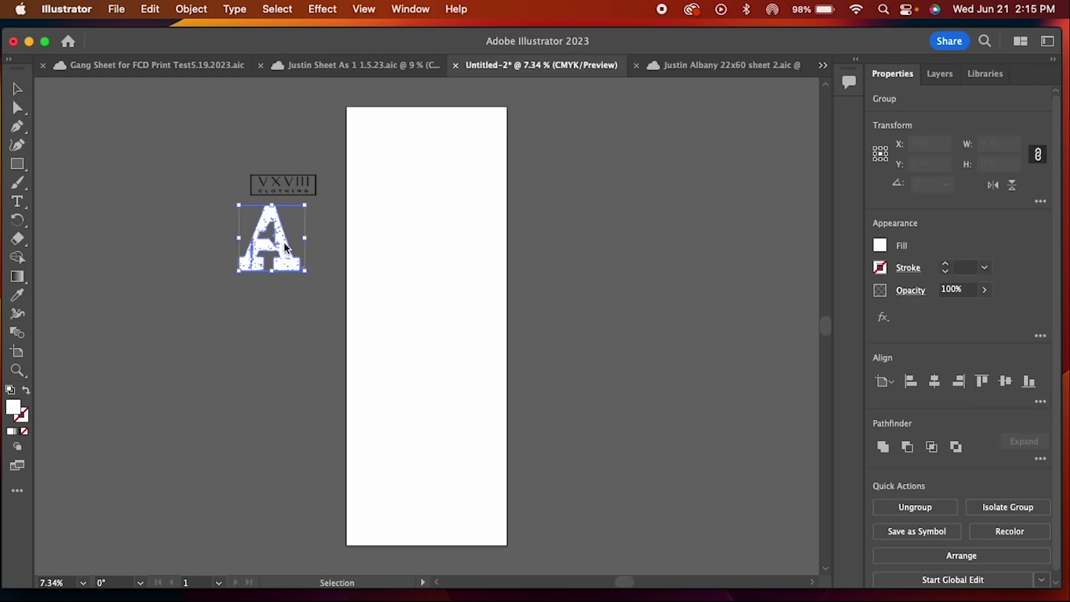
Step: Save the letter A's white fill as a new global CMYK process swatch, C=0 M=0 Y=0 K=0
left_click(879, 246)
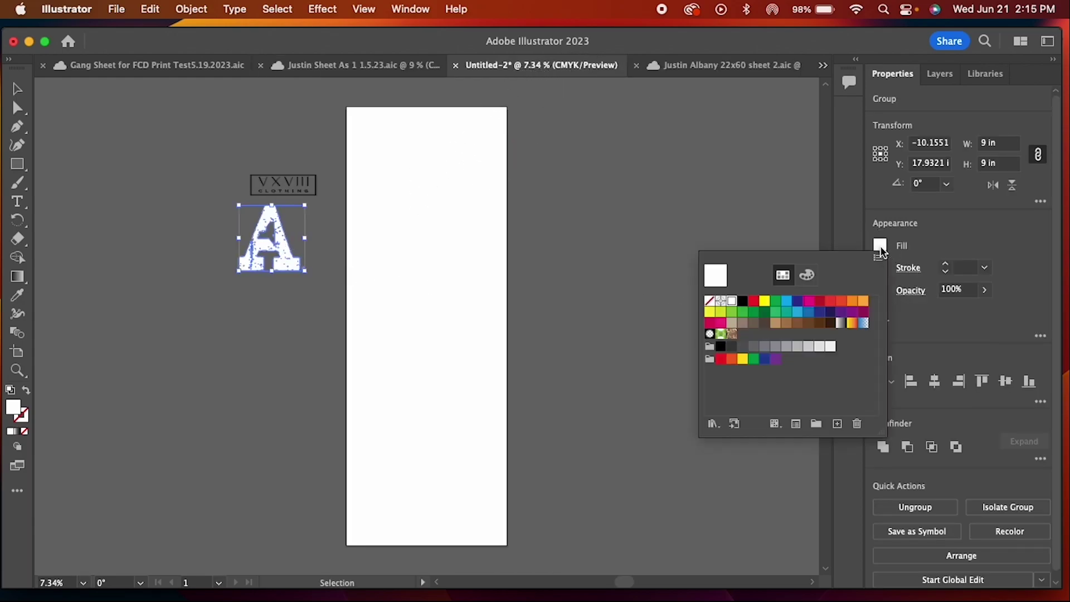
left_click(836, 425)
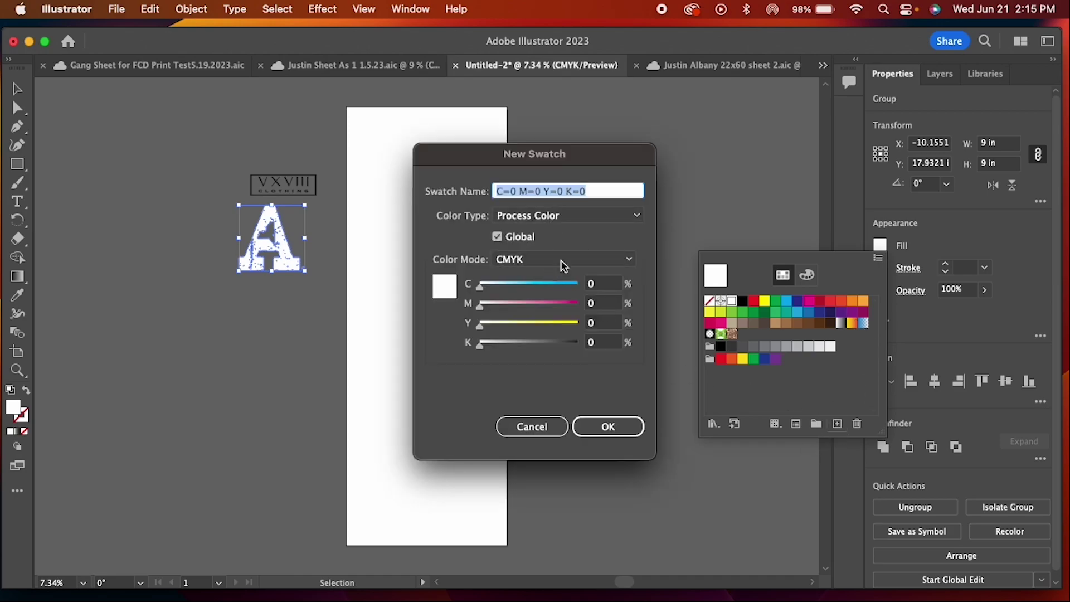
left_click(606, 427)
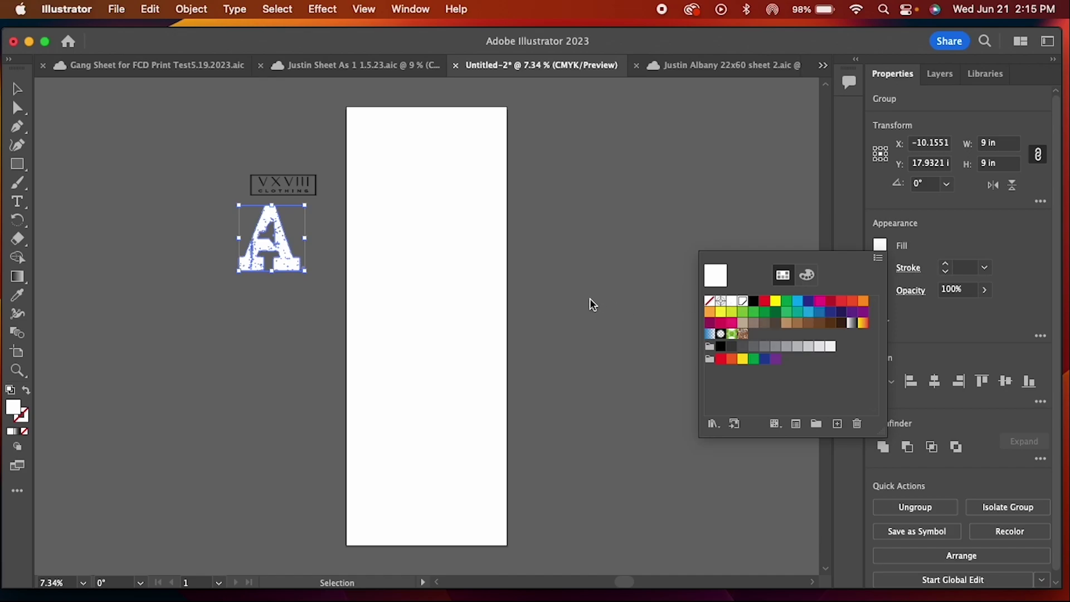
left_click(520, 285)
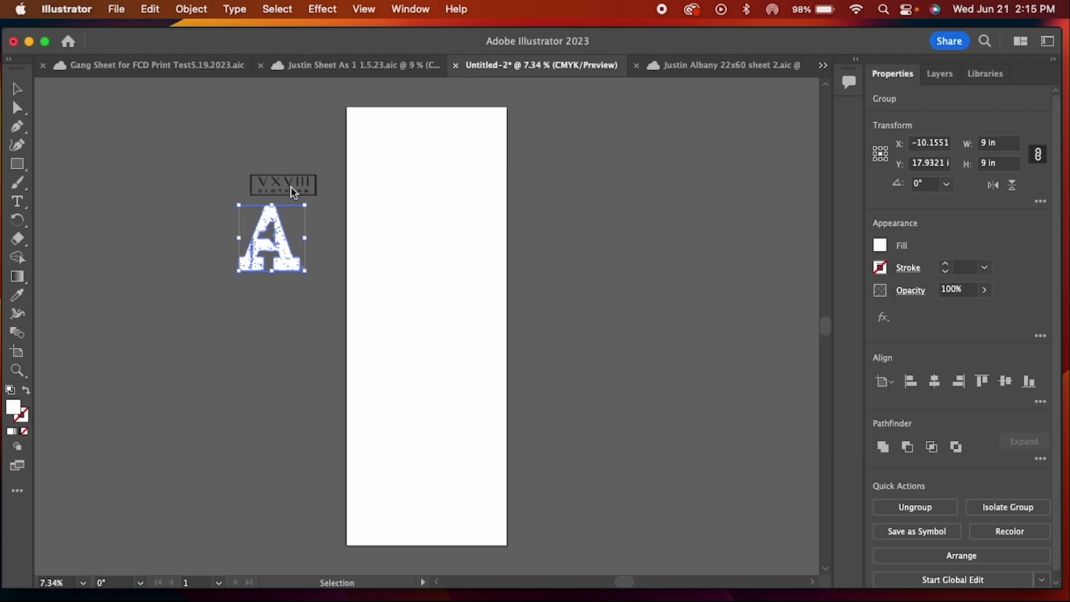
Step: Fill the VXVIII Clothing logo with the new global white swatch
left_click(291, 185)
left_click(878, 246)
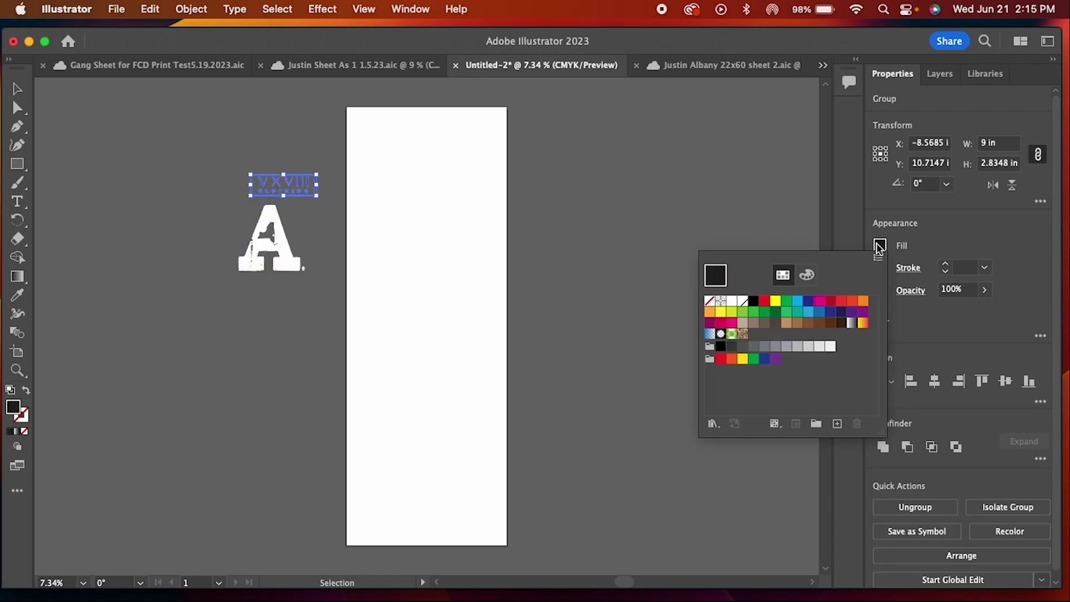
left_click(744, 302)
left_click(574, 282)
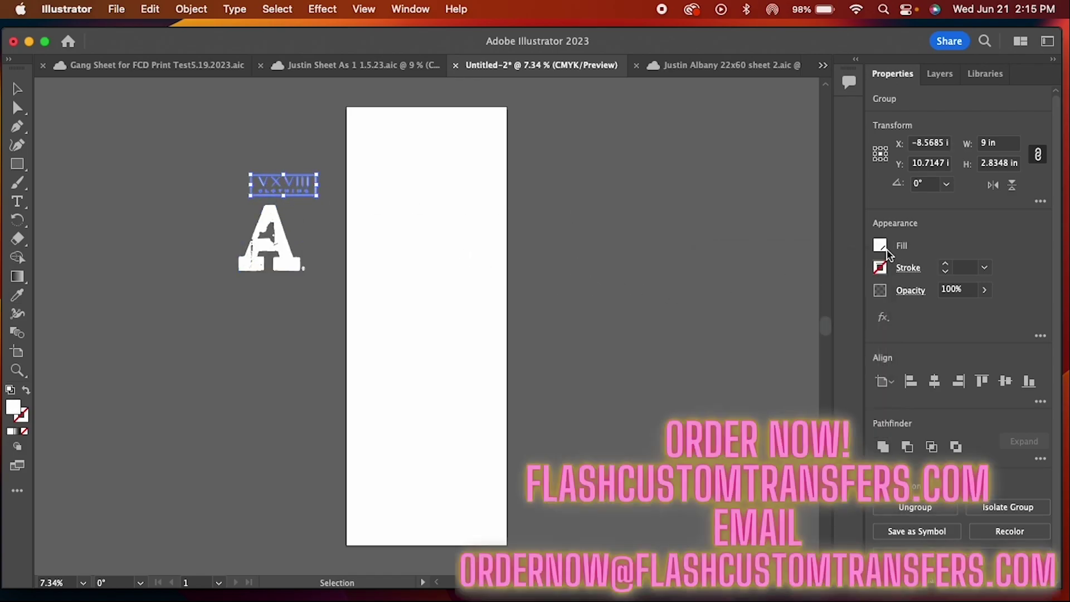
left_click(882, 247)
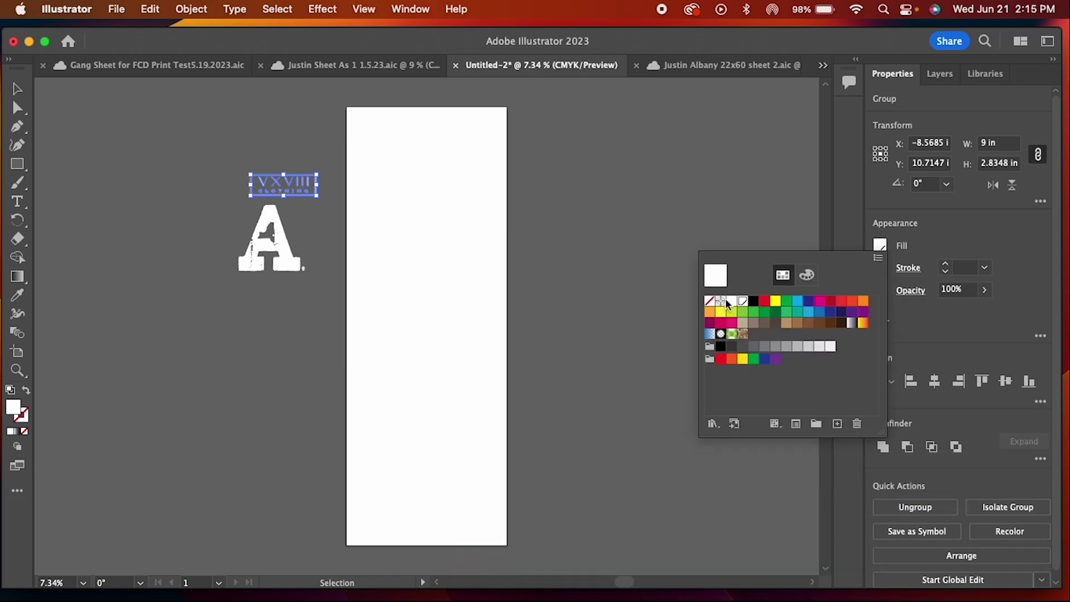
left_click(594, 299)
left_click(233, 347)
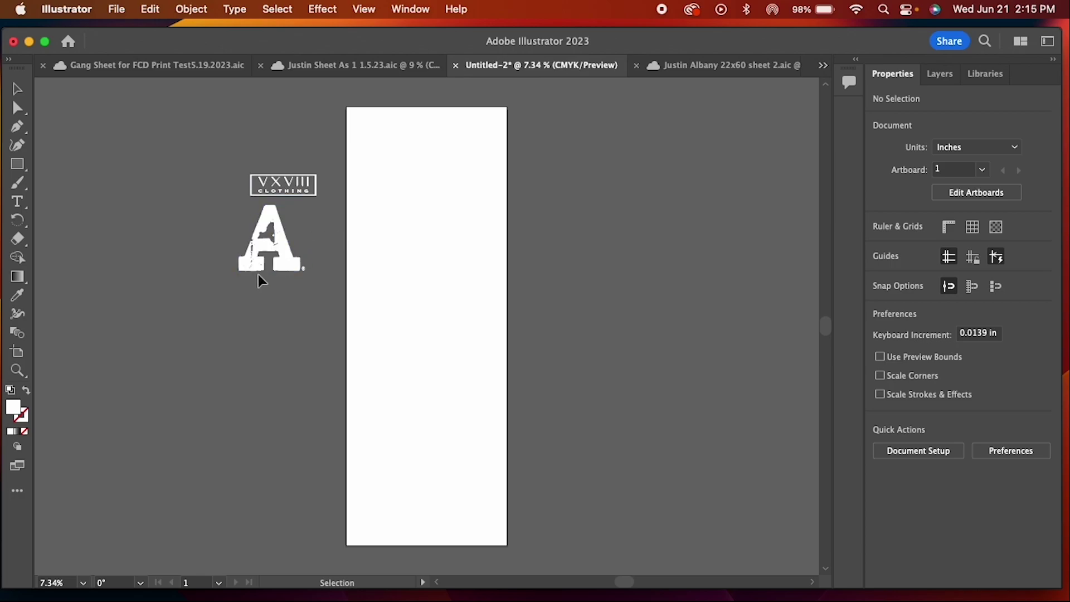
Step: Check the VXVIII Clothing logo's dimensions and inspect both white designs beside the artboard
left_click(280, 193)
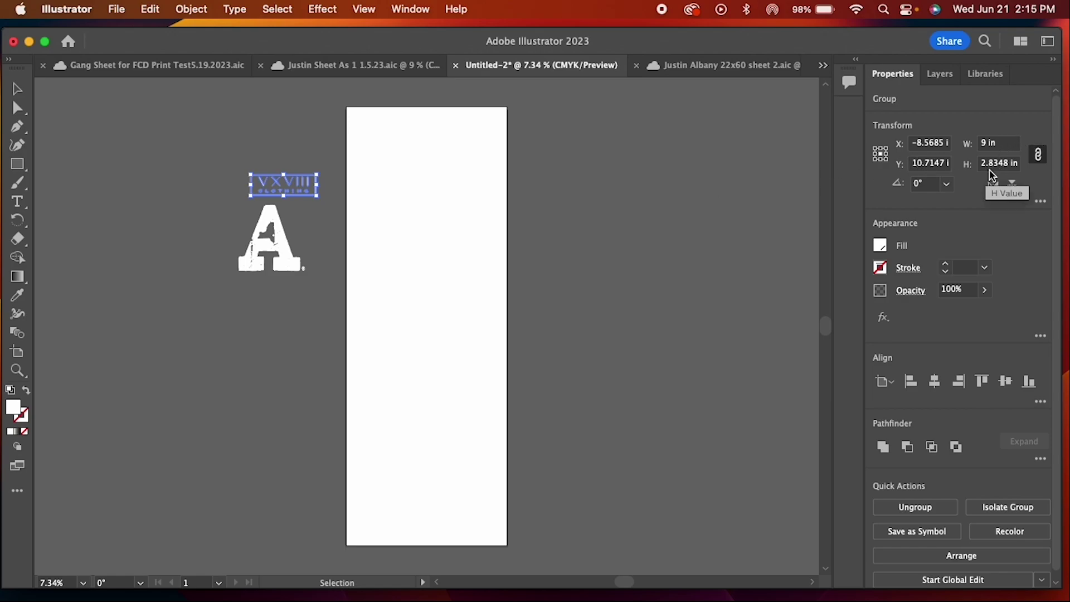
left_click(186, 212)
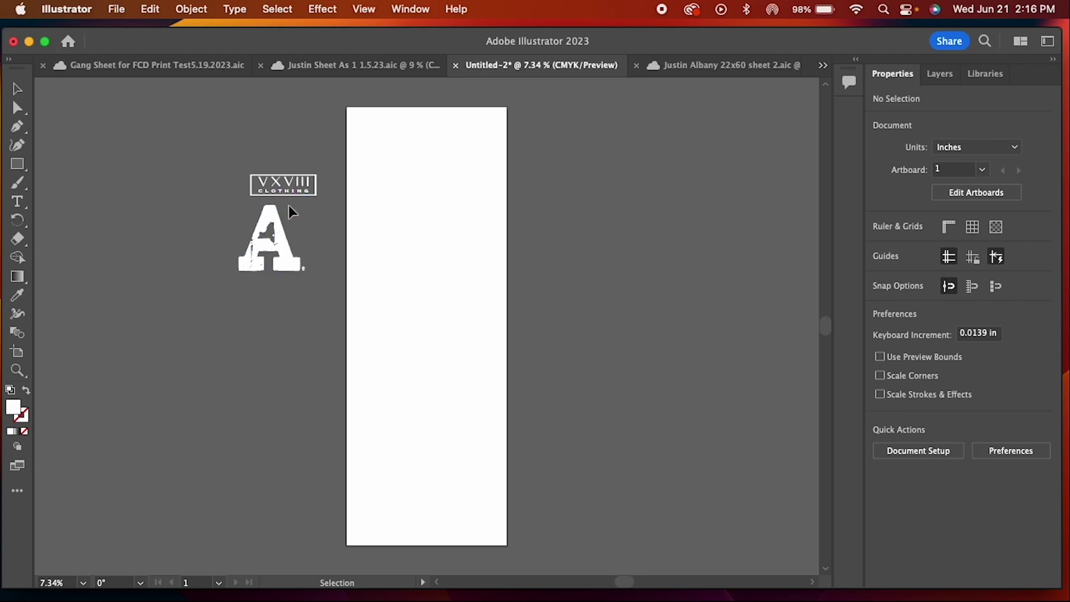
left_click(274, 271)
left_click(277, 364)
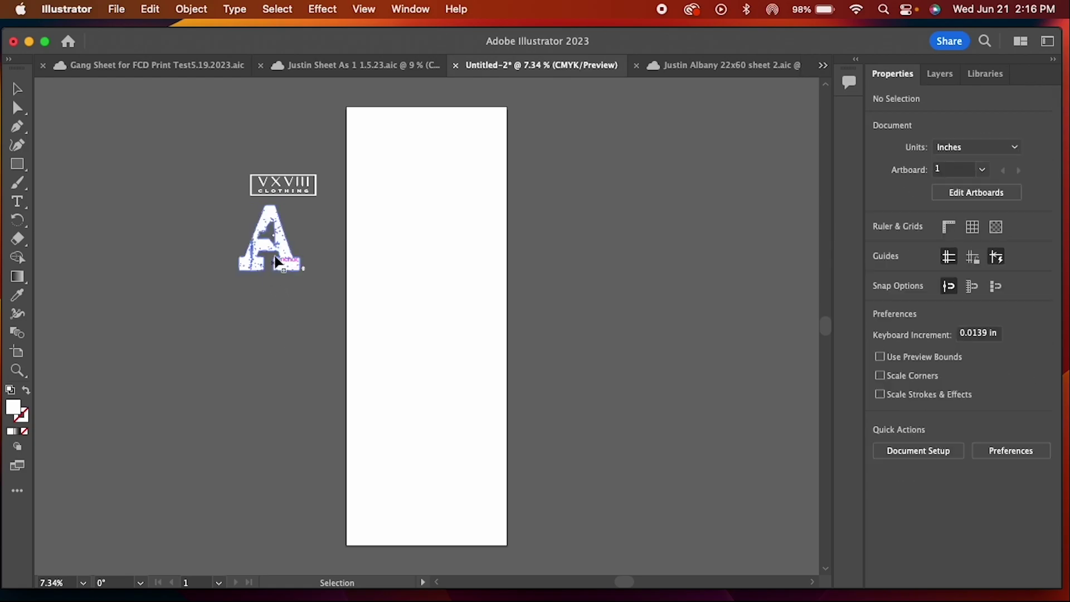
left_click(275, 231)
left_click(327, 226)
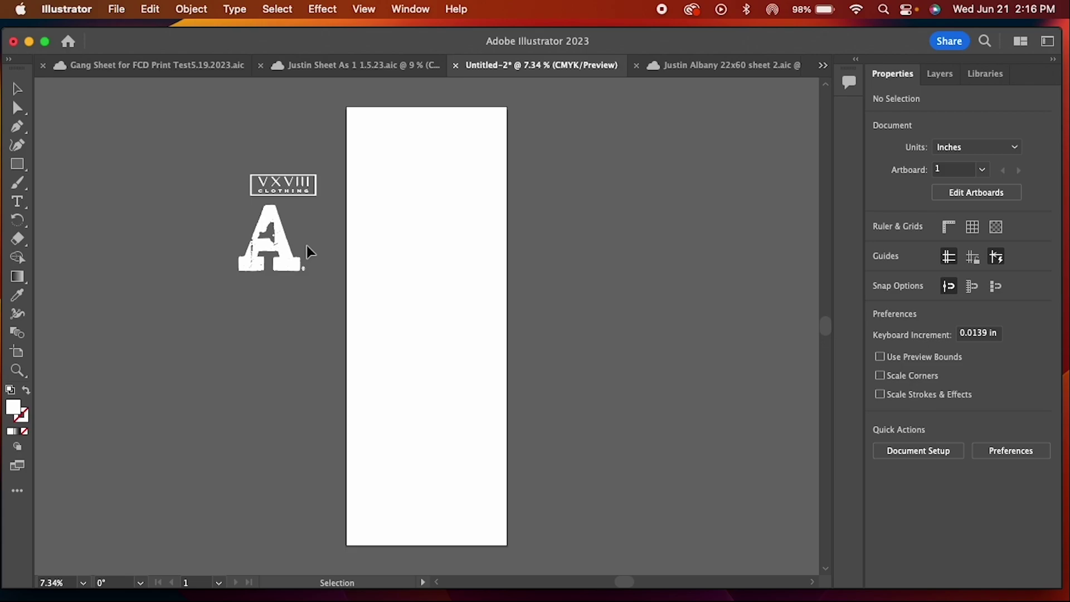
left_click(281, 253)
left_click(352, 228)
left_click(307, 191)
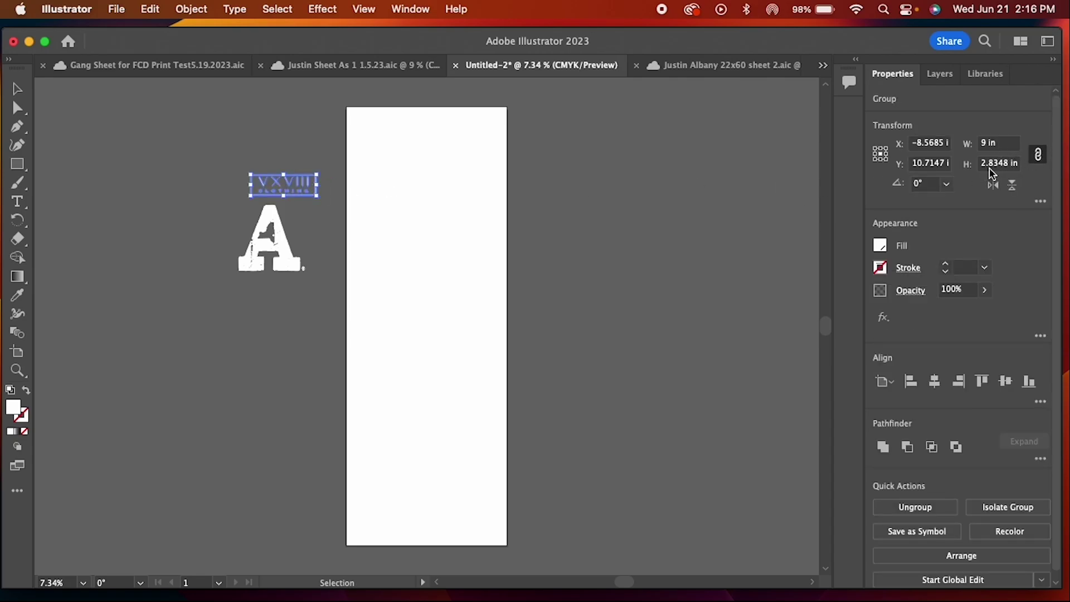
left_click(617, 203)
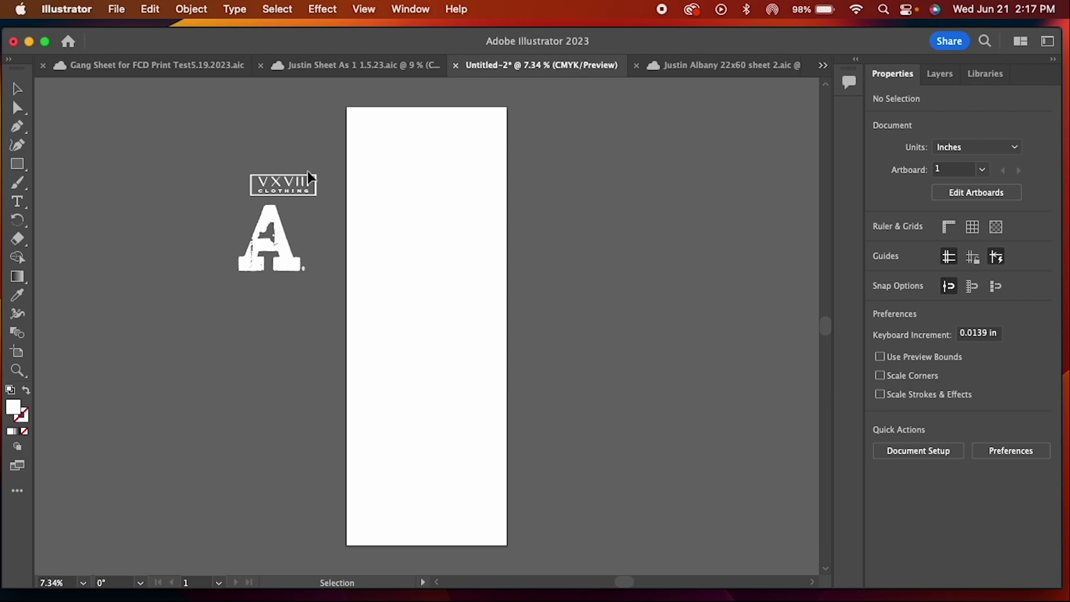
Step: Check the VXVIII Clothing logo's size and preview both white designs briefly against the transparency grid
left_click(279, 189)
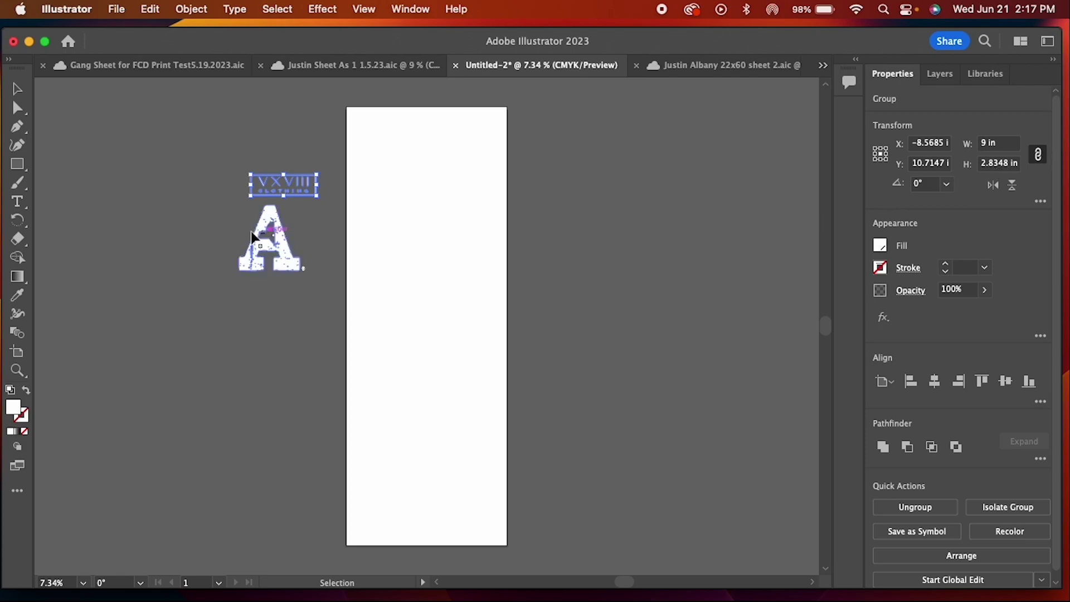
left_click(178, 237)
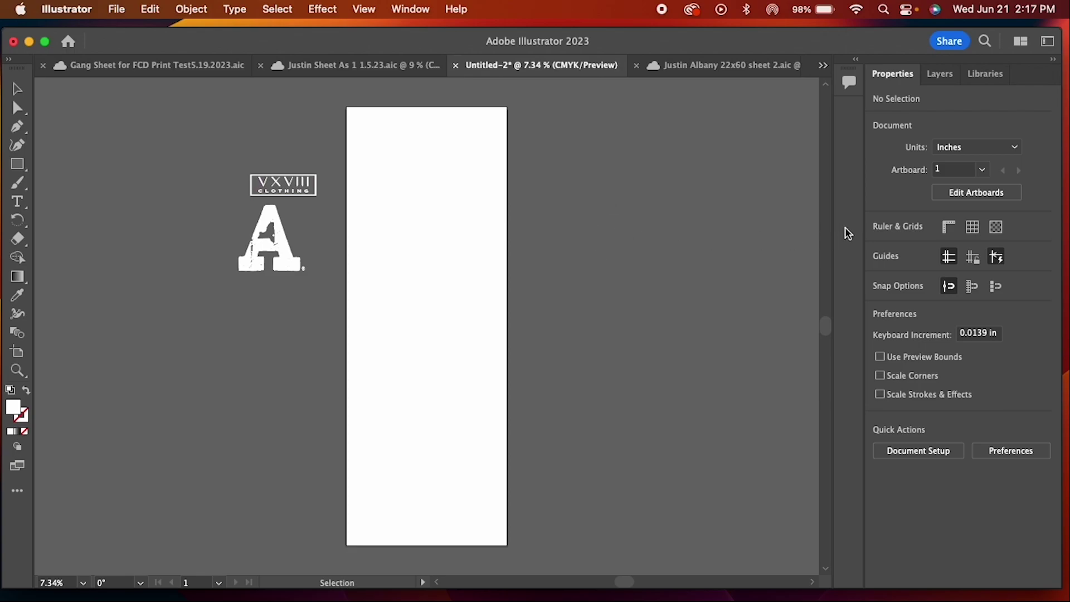
left_click(997, 229)
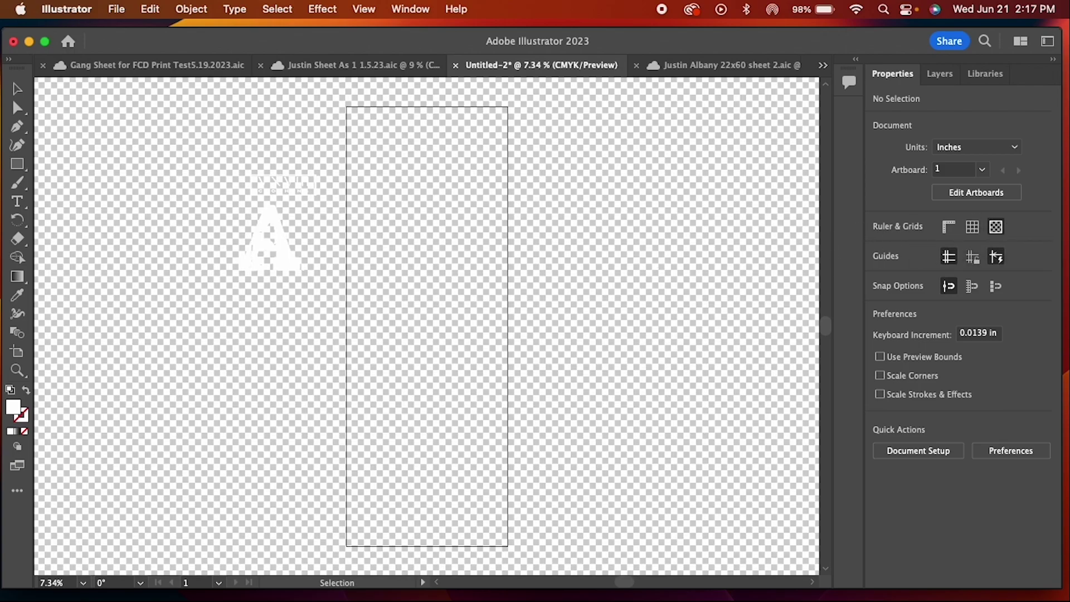
left_click(996, 227)
Step: Draw a backdrop rectangle about 28.3 x 63 in over the whole artboard and fill it with the lightest gray swatch
left_click(28, 166)
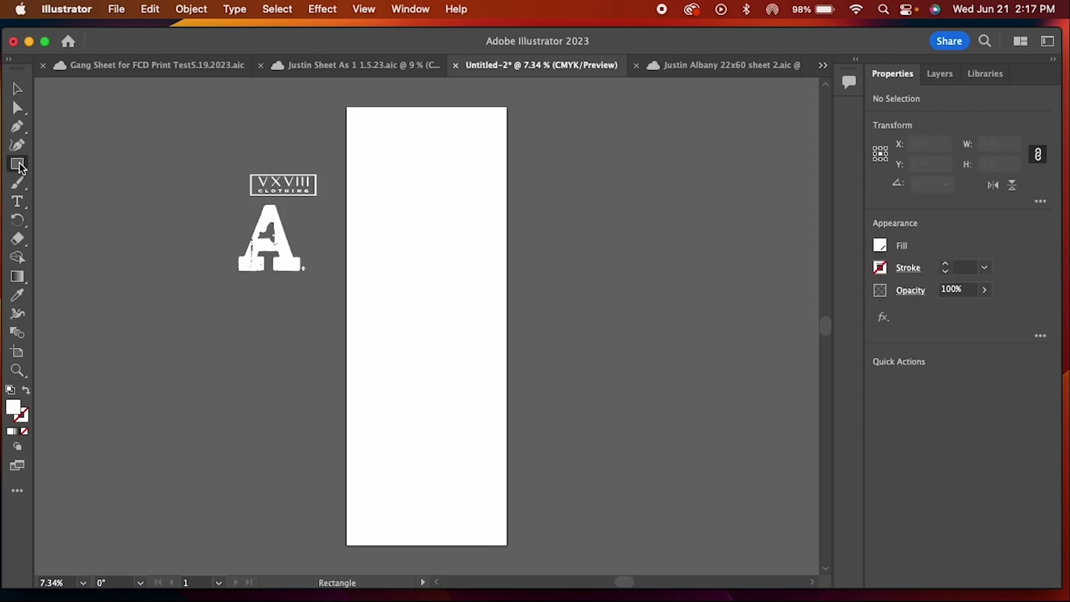
left_click_drag(328, 95, 536, 555)
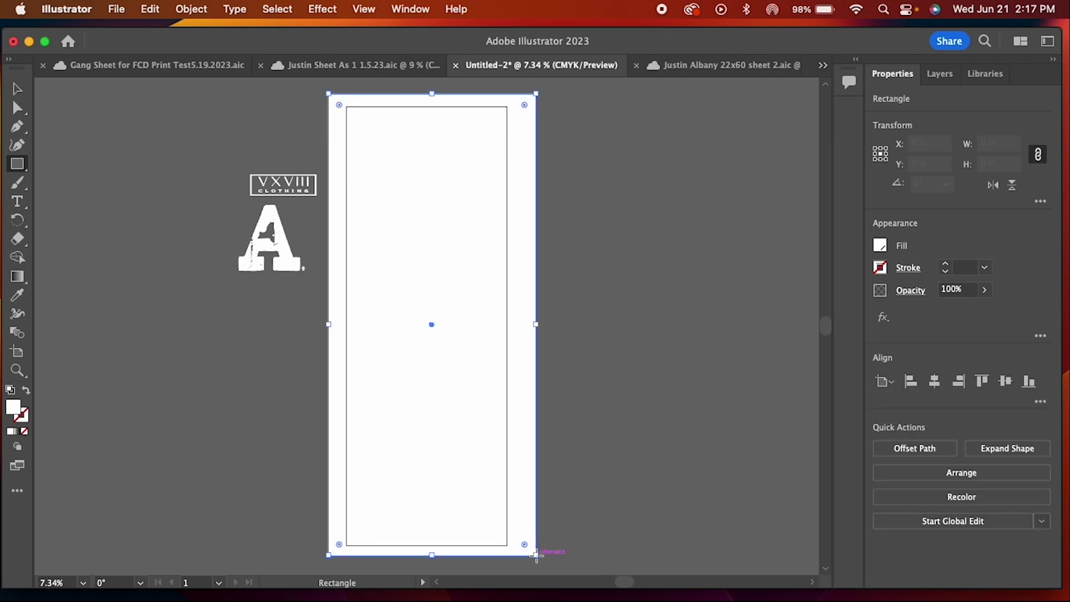
left_click(881, 245)
left_click(820, 349)
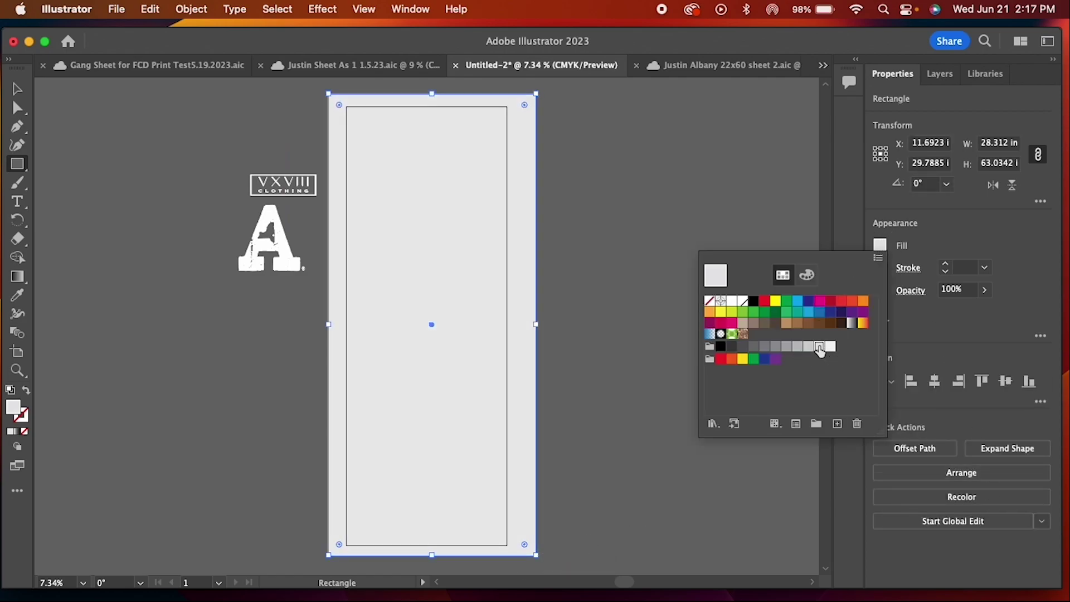
left_click(667, 233)
left_click(602, 226)
left_click(498, 347)
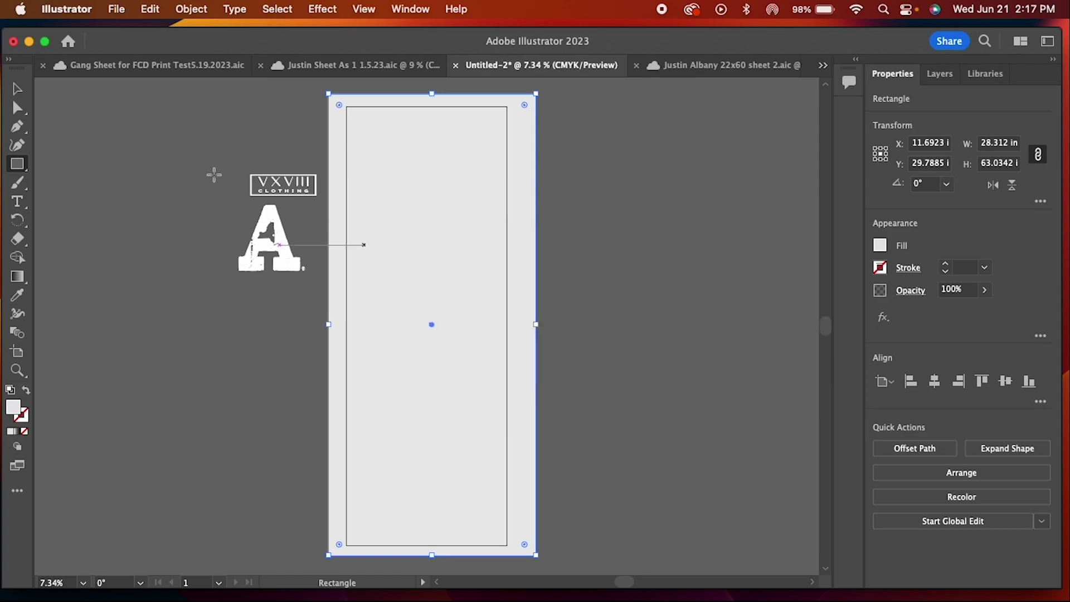
Step: Move the VXVIII Clothing logo from beside the artboard to the artboard's upper-left corner
left_click(17, 88)
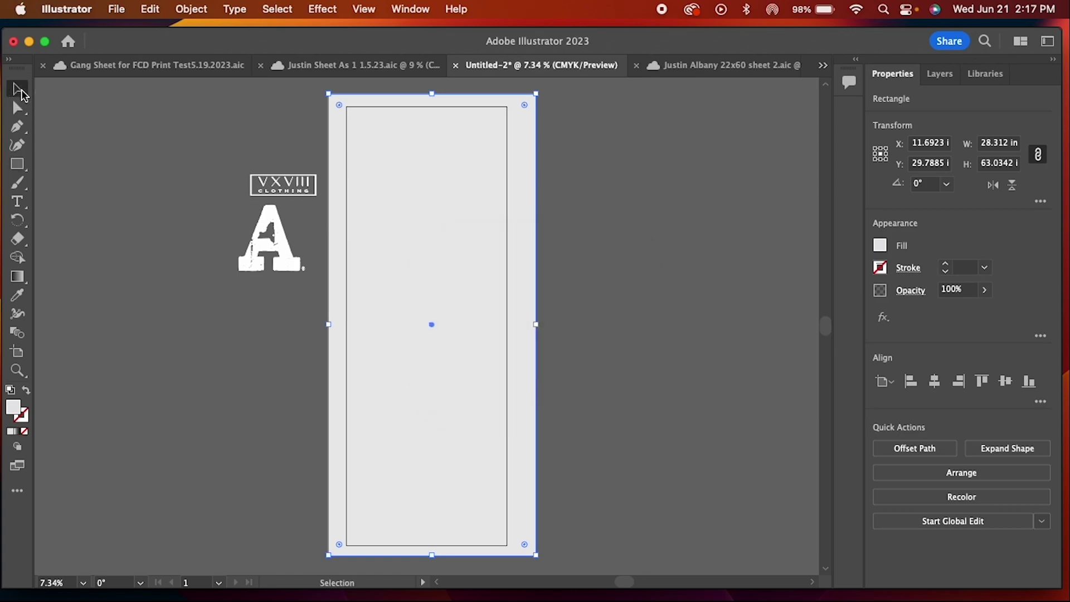
left_click(270, 183)
left_click_drag(289, 182, 390, 118)
left_click(724, 189)
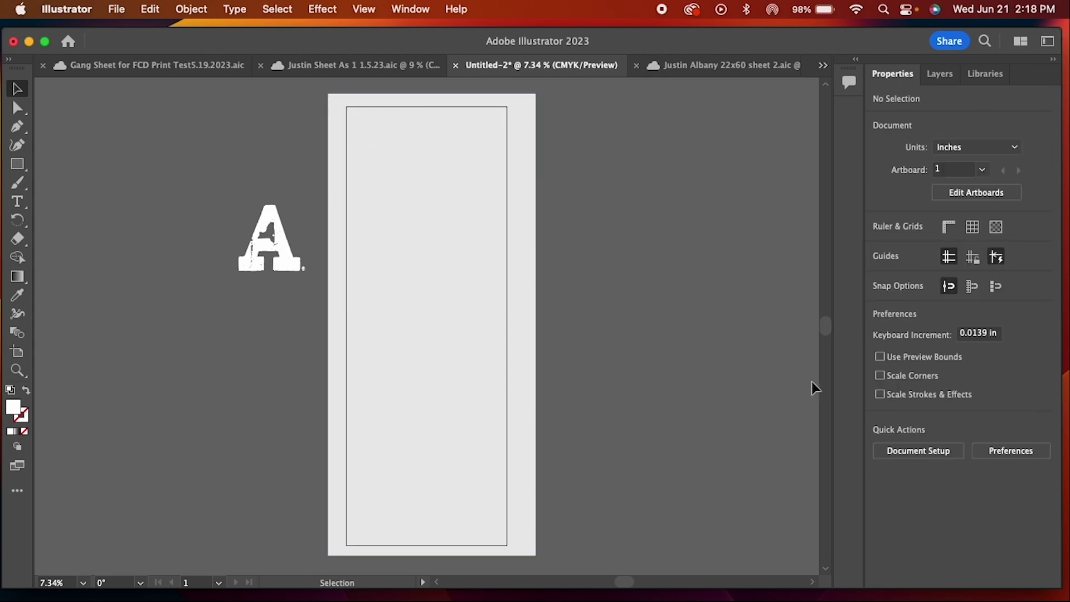
Step: Send the light gray backdrop rectangle to the back, behind all artwork
left_click(527, 361)
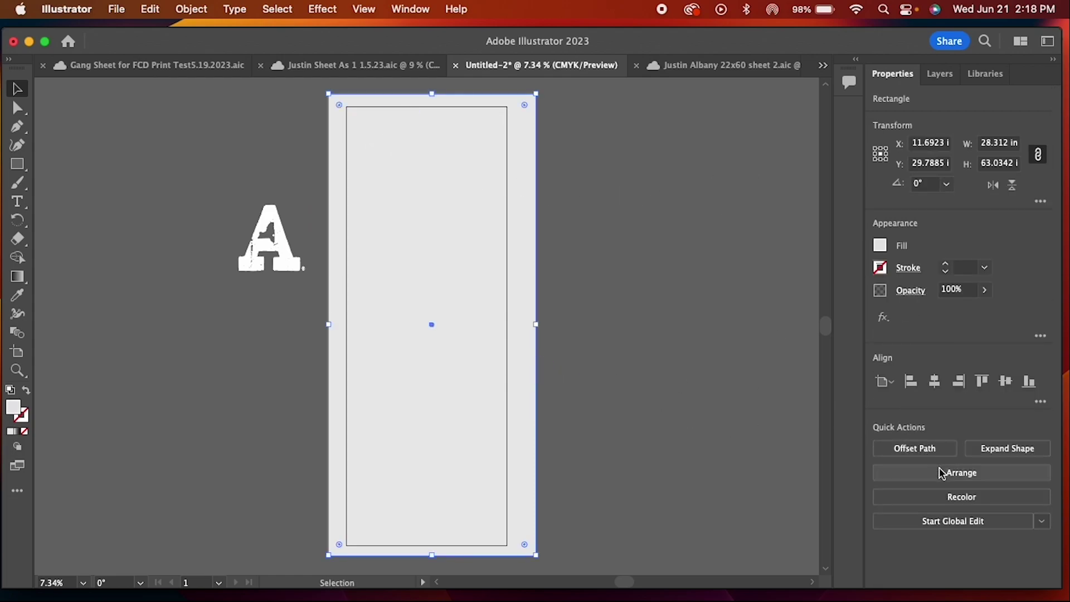
left_click(941, 472)
left_click(939, 532)
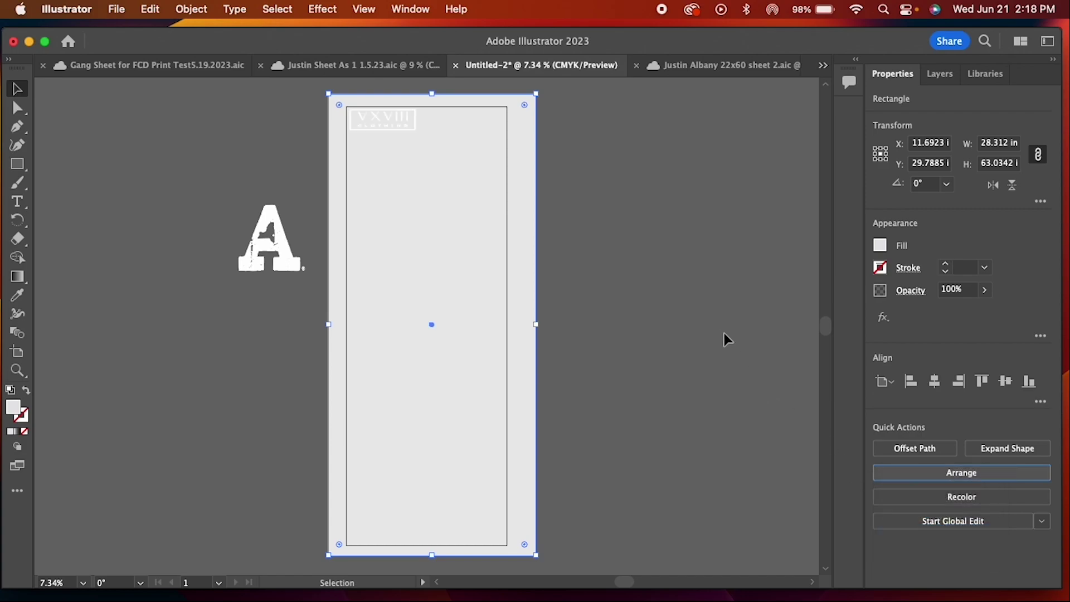
left_click(652, 227)
Step: Nudge the VXVIII Clothing logo inward so it sits just inside the artboard's upper-left corner
left_click_drag(386, 125, 391, 124)
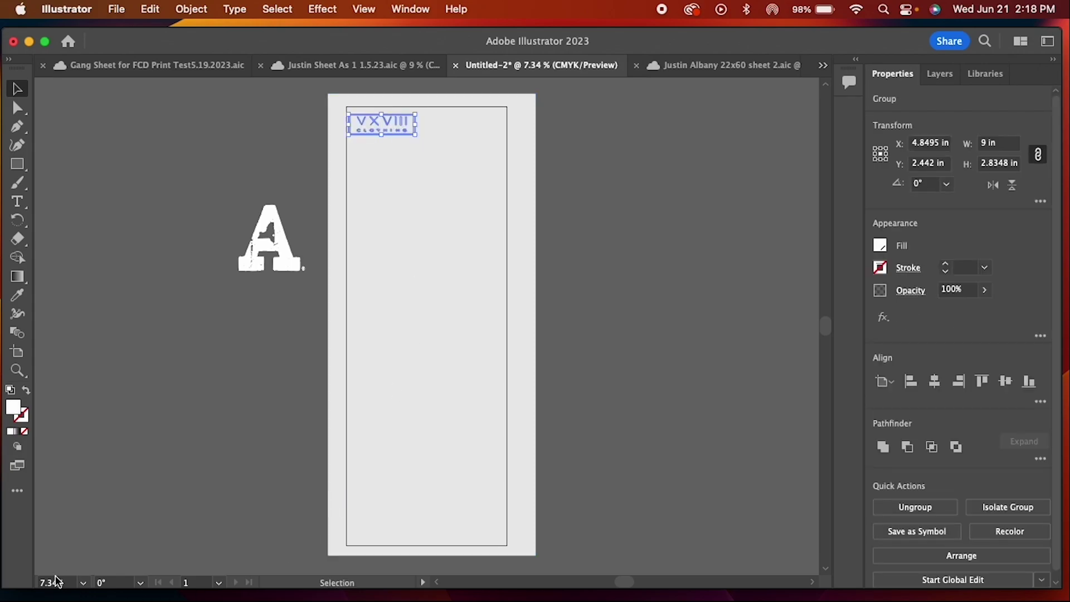
key("super+equal")
key("super+equal")
key("super+equal")
left_click_drag(396, 312, 410, 318)
left_click(94, 280)
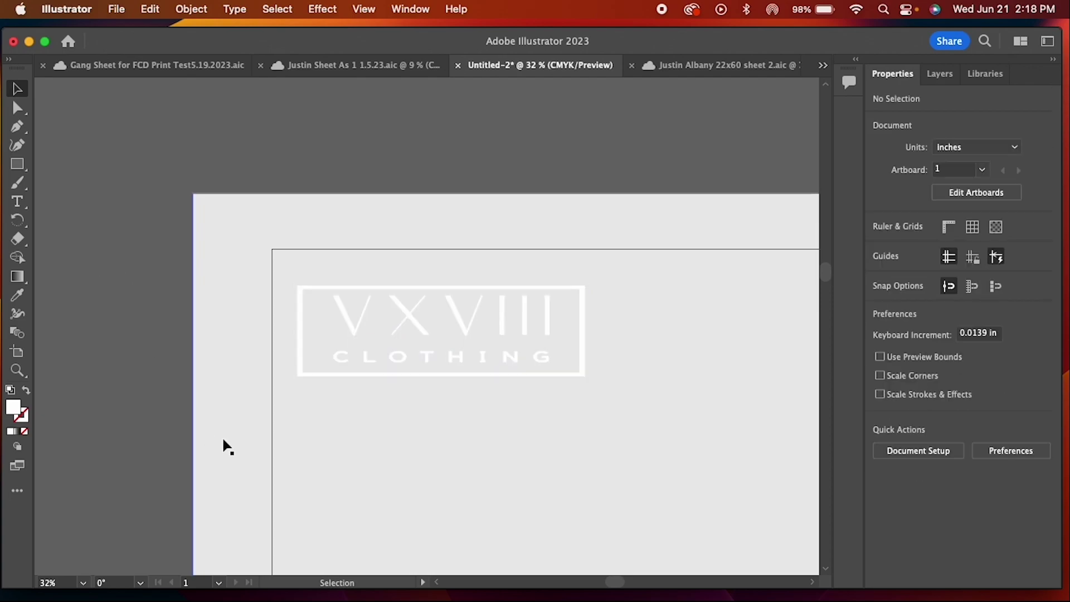
Step: Look over the length of the gray-backed artboard and the letter A beside it
key("super+minus")
key("super+minus")
key("super+minus")
key("super+minus")
key("super+minus")
key("super+equal")
scroll(67, 583, "up", 1)
scroll(151, 460, "down", 7)
scroll(151, 460, "up", 3)
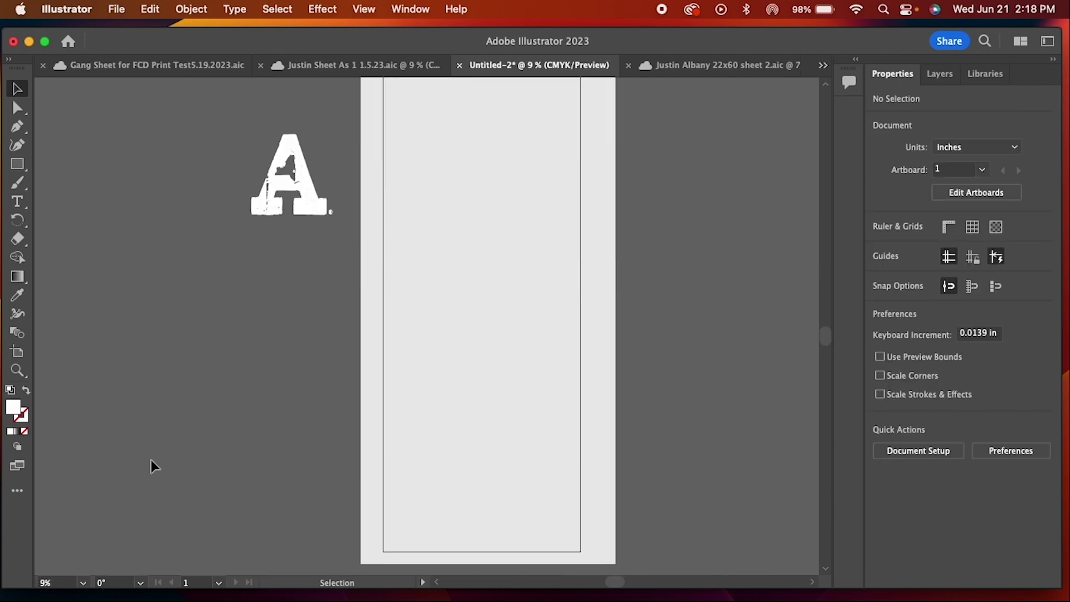
scroll(151, 460, "up", 2)
scroll(152, 460, "down", 2)
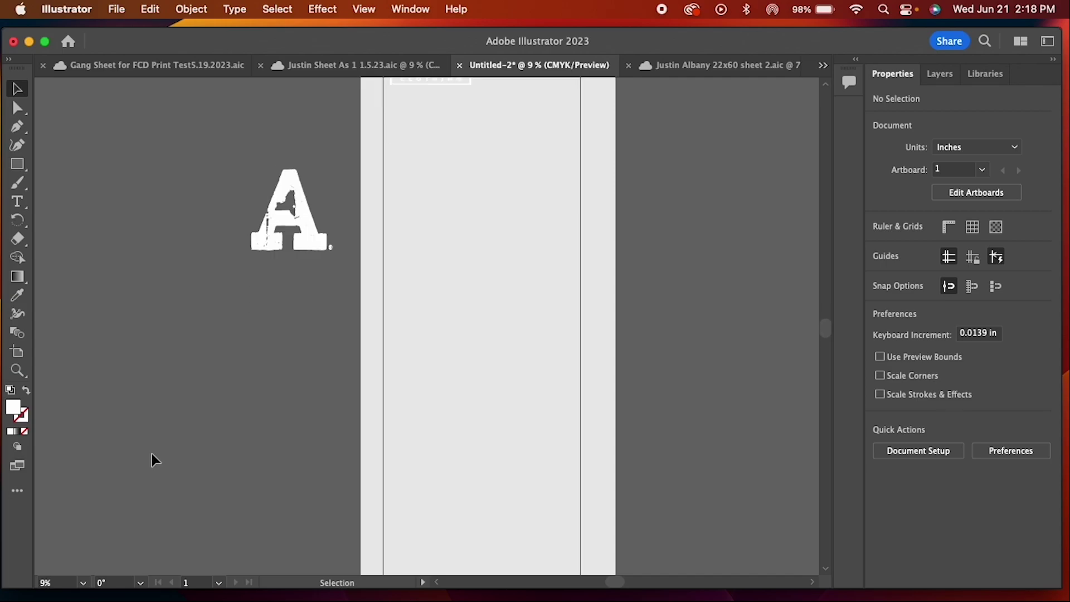
scroll(152, 460, "up", 1)
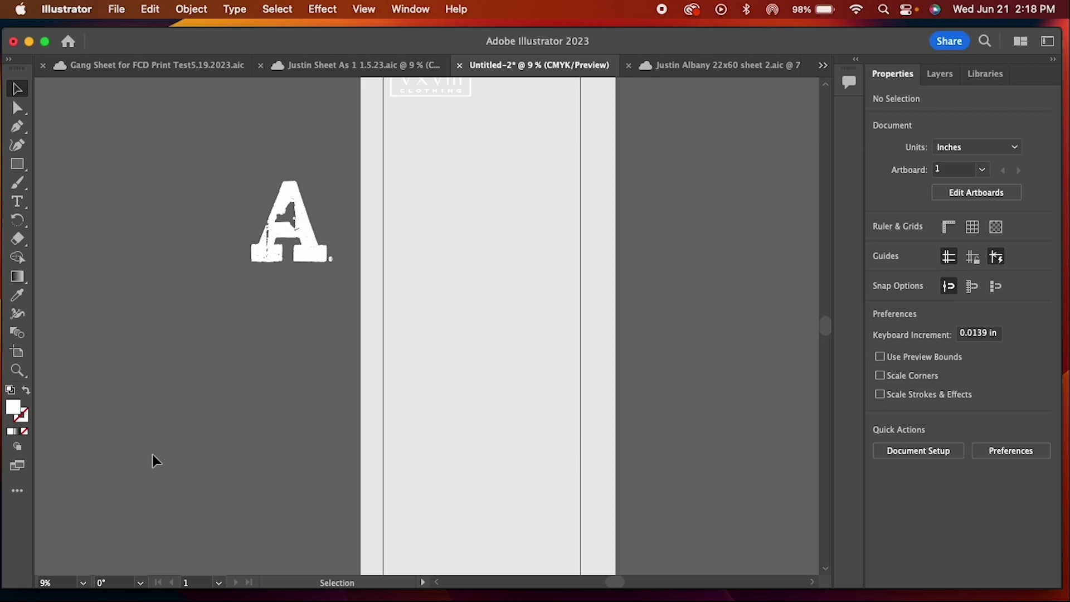
Step: Bring the inner round 5-1-8 emblem from the As 1 1.5.23 sheet onto the Untitled-2 artboard at about X 9.9 in, Y 27.4 in
left_click(336, 67)
left_click(365, 251)
left_click(556, 421)
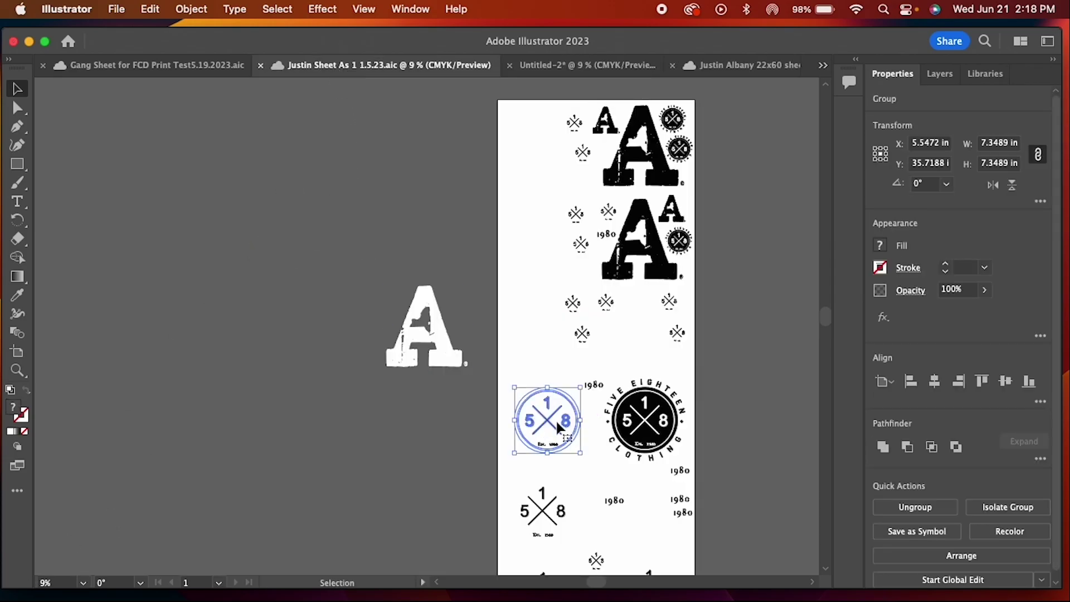
left_click_drag(553, 418, 477, 329)
left_click(411, 363)
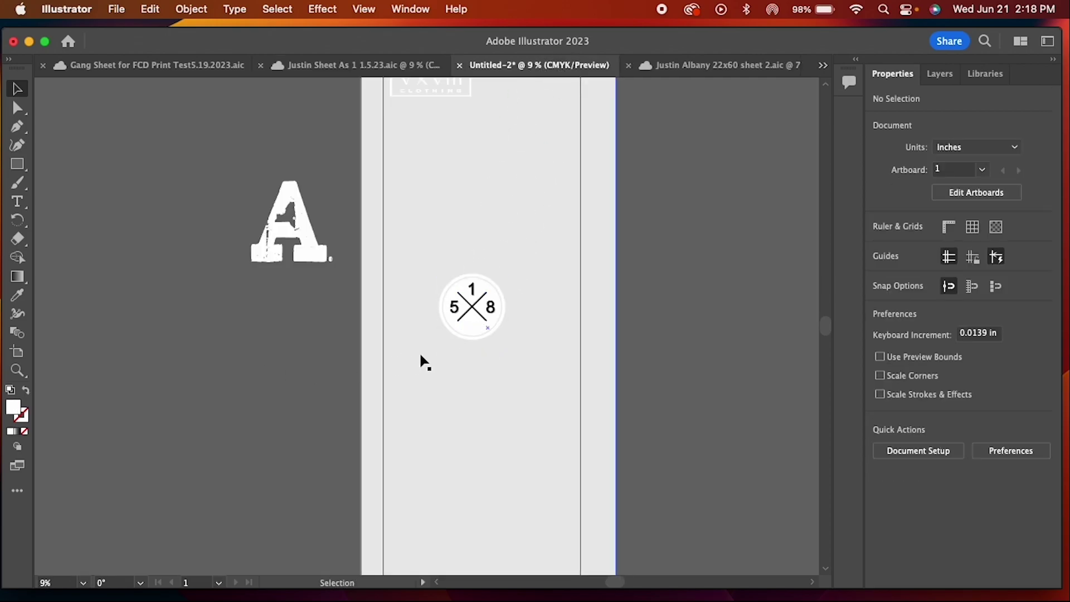
left_click(448, 320)
left_click(311, 354)
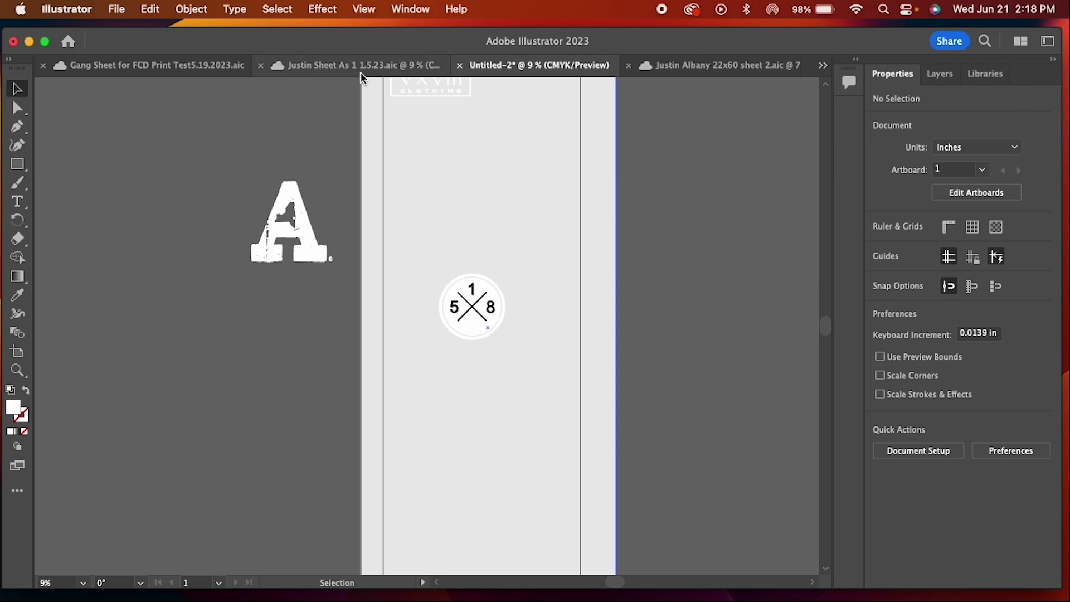
Step: Move the complete Five Eighteen Clothing emblem, with its ring lettering, off the As 1 sheet's artboard to the empty area beside it
left_click(361, 68)
left_click_drag(470, 375, 586, 466)
left_click_drag(543, 423, 330, 428)
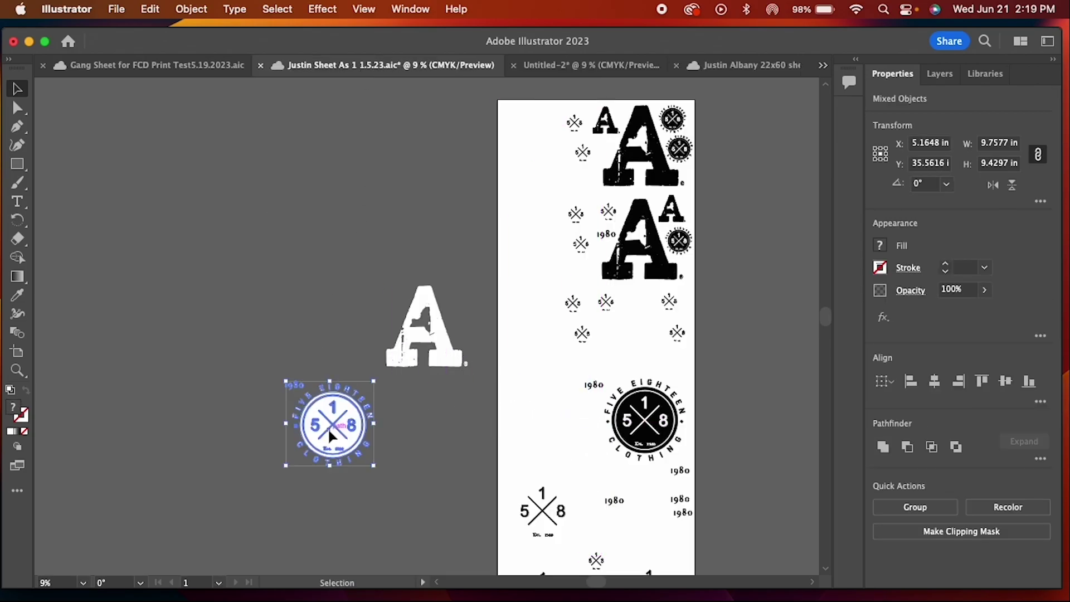
left_click(425, 476)
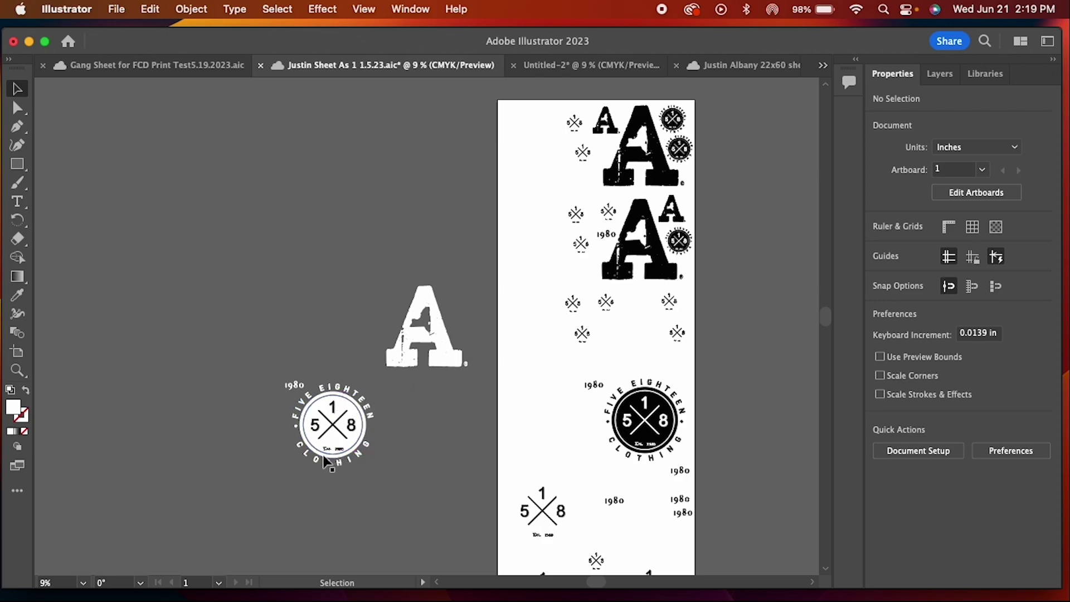
Step: Turn on the transparency grid in the As 1 sheet and inspect its white artwork
left_click_drag(435, 446, 581, 540)
left_click(391, 504)
left_click(996, 226)
scroll(711, 437, "down", 10)
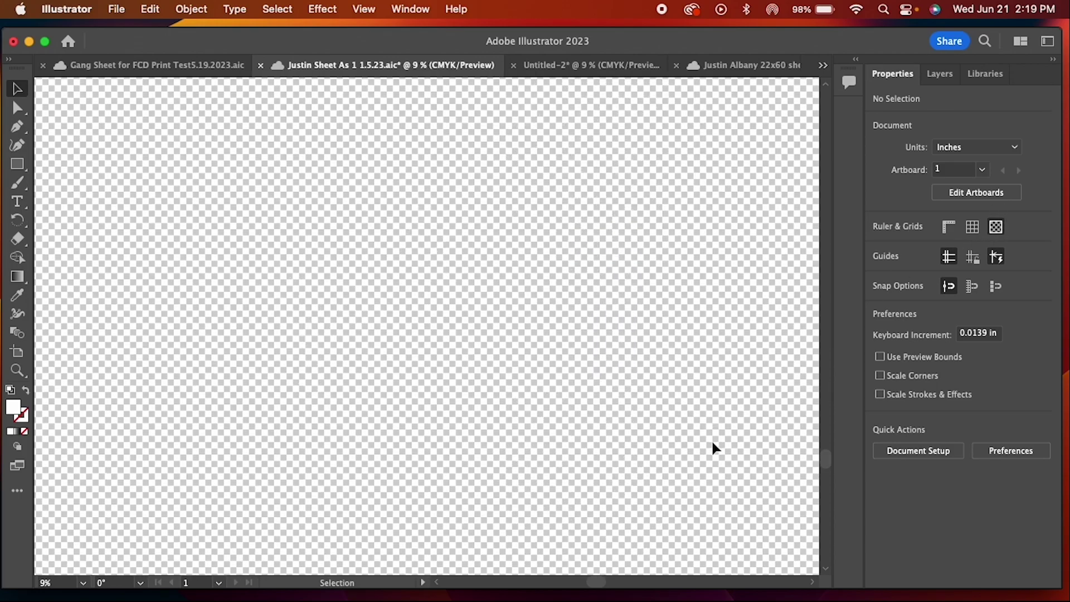
scroll(693, 436, "up", 5)
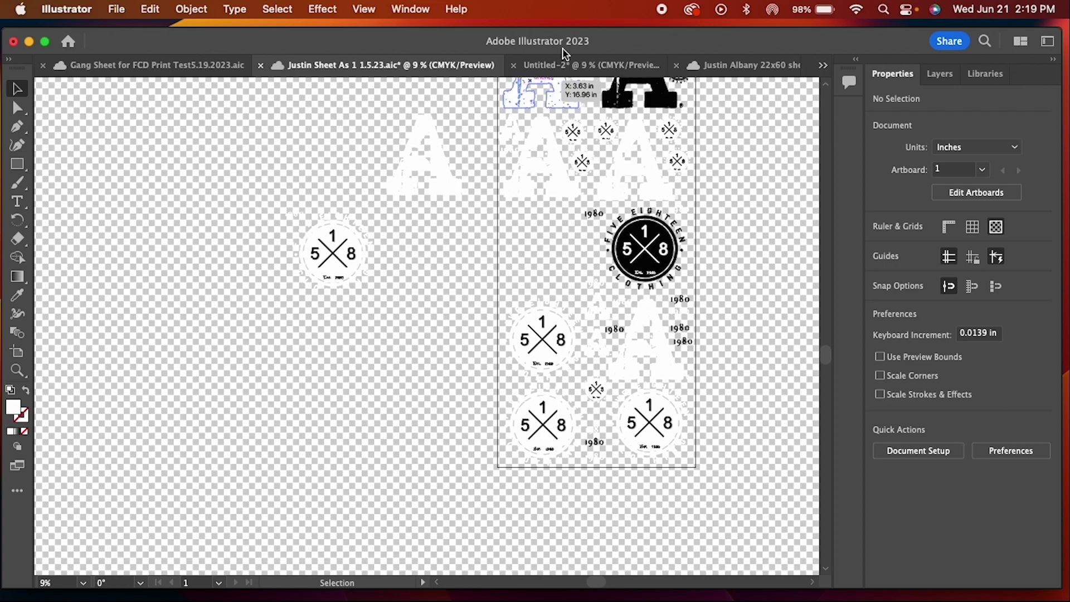
Step: Delete the incomplete 5-1-8 emblem from the Untitled-2 artboard
left_click(563, 65)
left_click(465, 289)
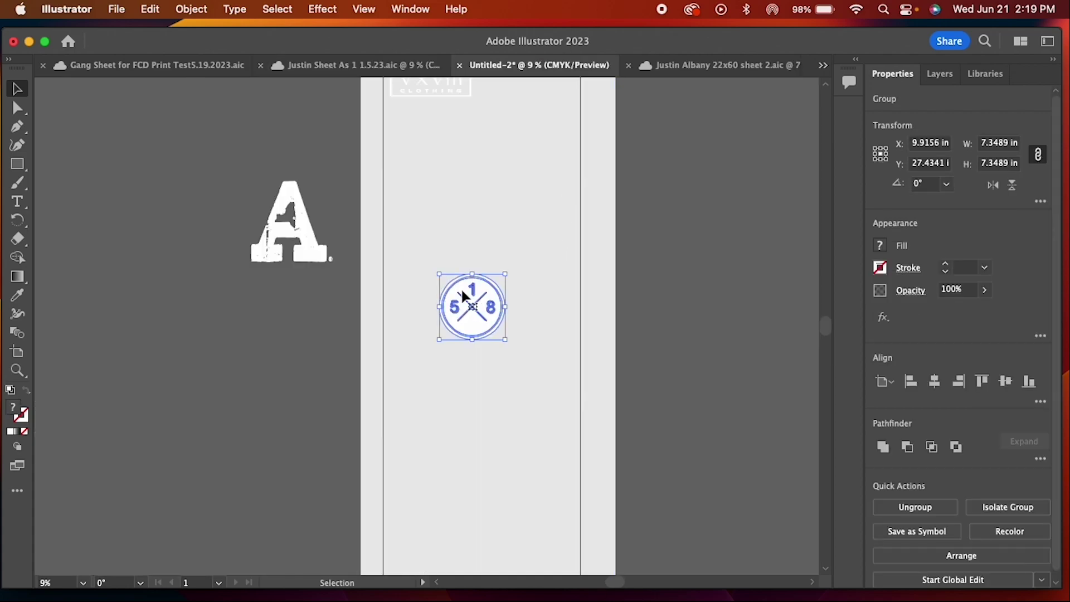
key("Delete")
Step: Hide the As 1 sheet's transparency grid and remove the 1980 mark beside the pulled-out Five Eighteen emblem
left_click(335, 63)
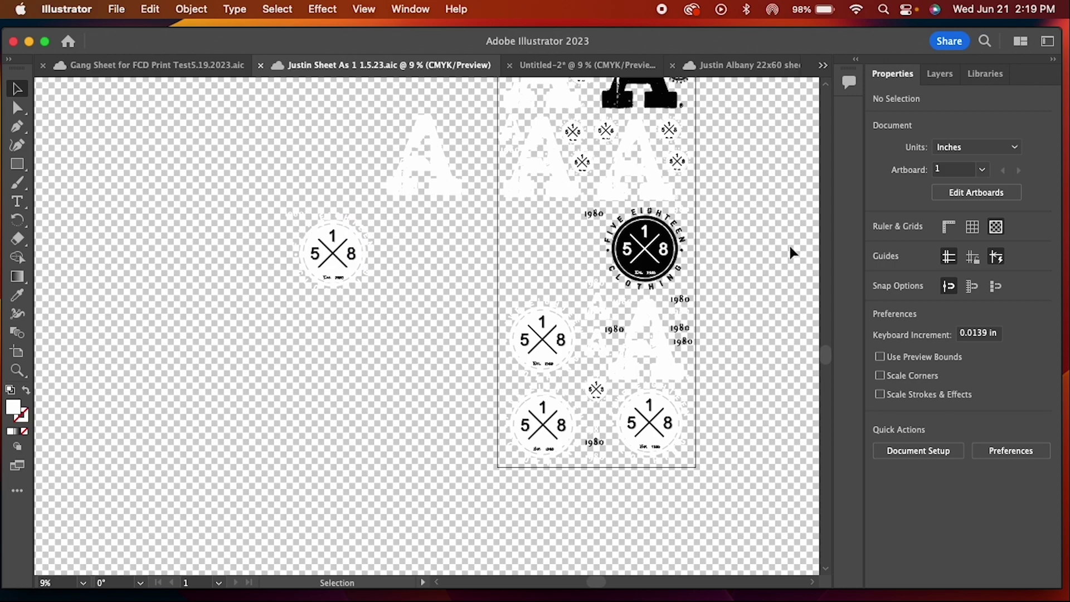
left_click(993, 229)
left_click_drag(267, 195, 520, 226)
left_click(293, 209)
Step: Group all parts of the Five Eighteen Clothing emblem and bring the group into Untitled-2, beside the artboard below the letter A
left_click_drag(294, 211, 383, 310)
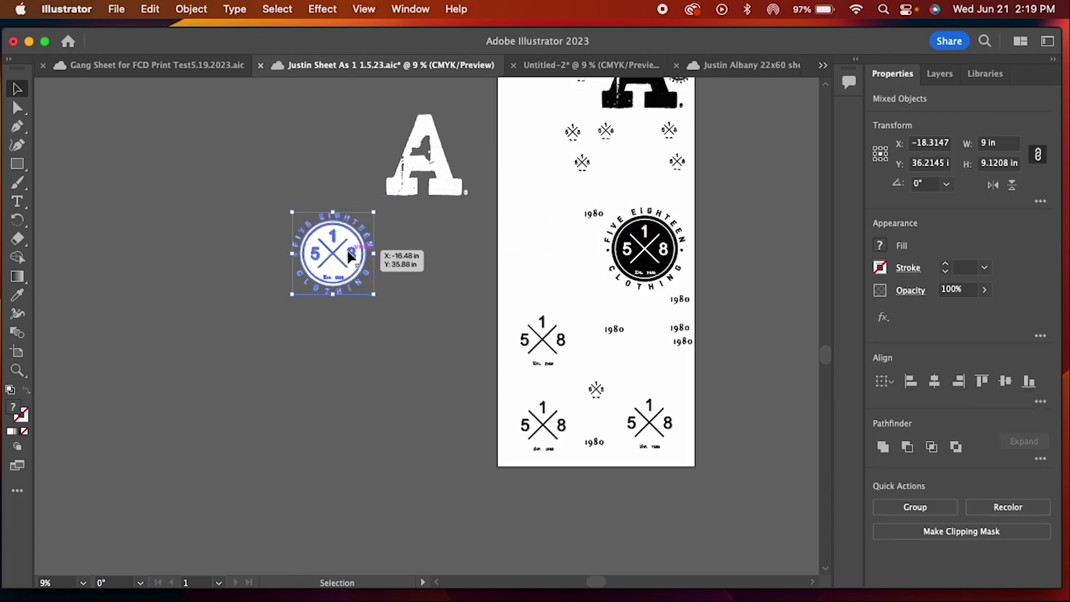
left_click(885, 506)
left_click(397, 305)
left_click_drag(344, 250, 254, 340)
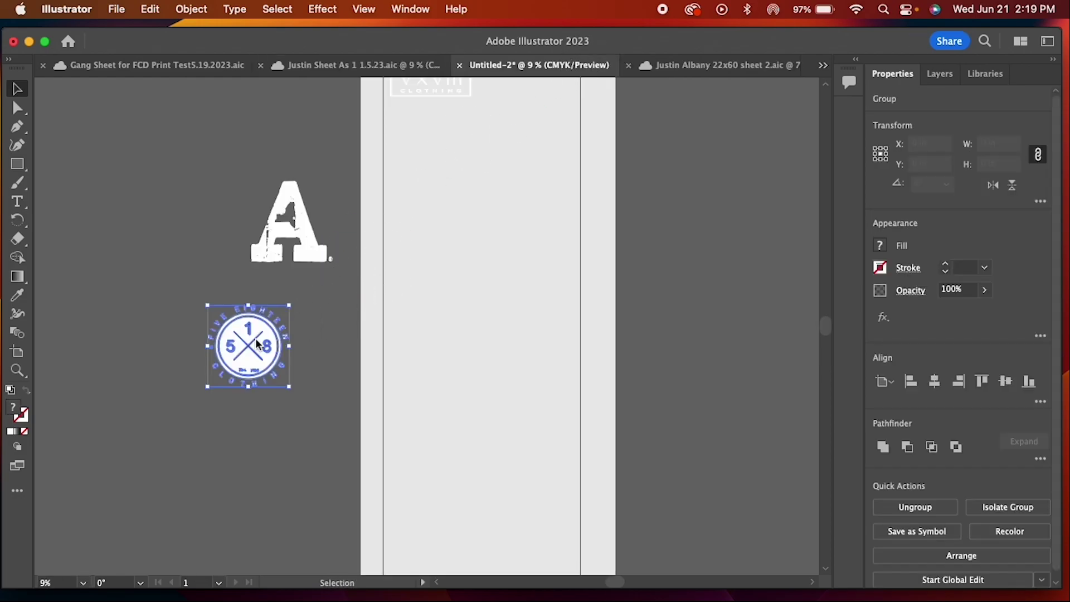
left_click(314, 355)
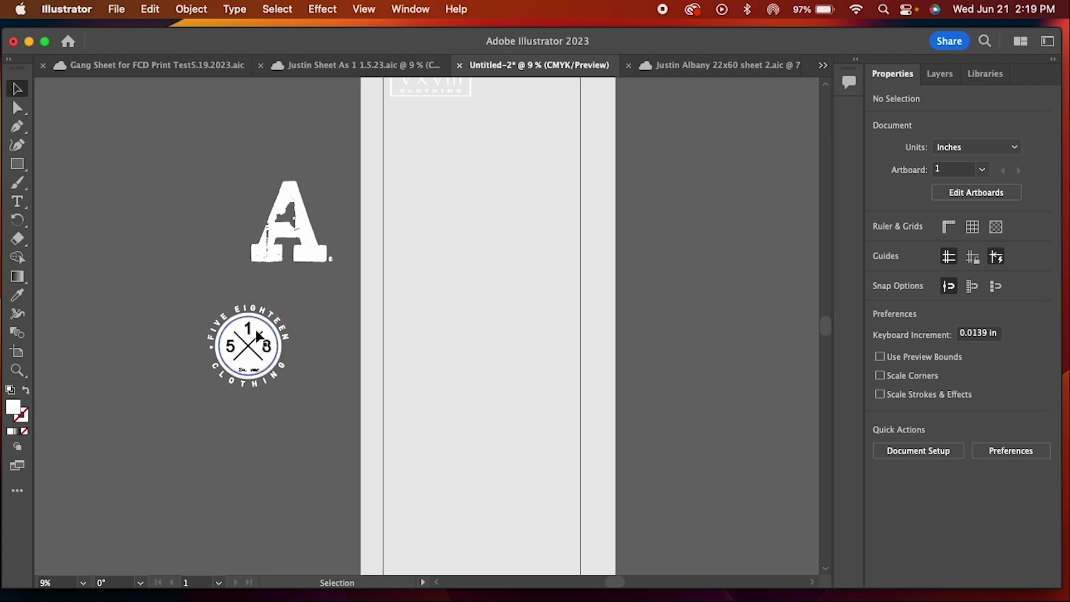
Step: Place the Five Eighteen Clothing emblem in the artboard's upper-right corner at about X 16.8 in, Y 5.7 in
left_click(252, 345)
scroll(363, 358, "up", 2)
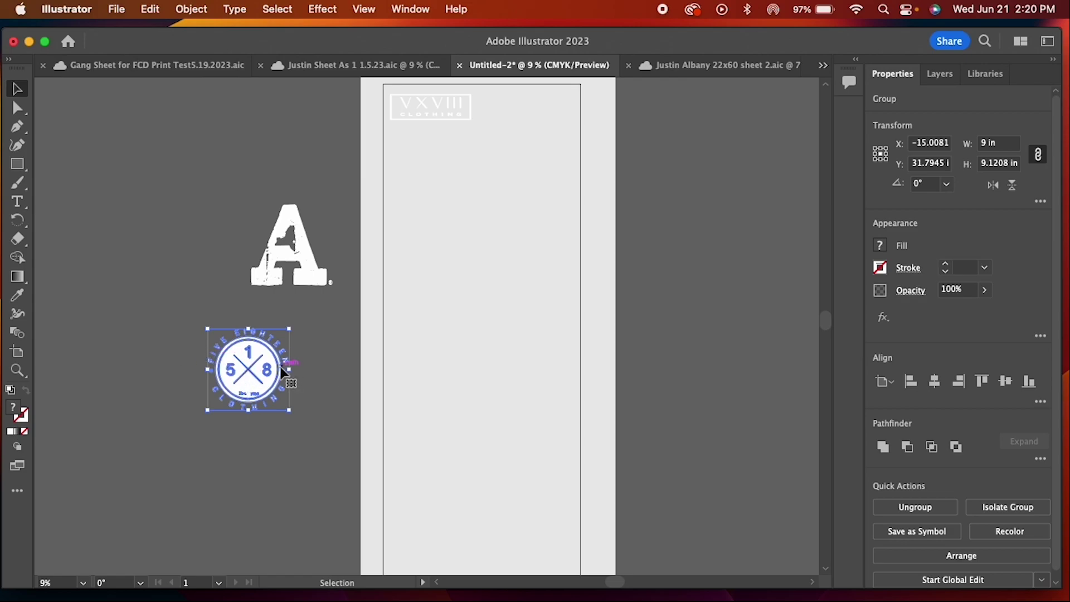
left_click_drag(255, 368, 511, 141)
left_click_drag(511, 138, 517, 134)
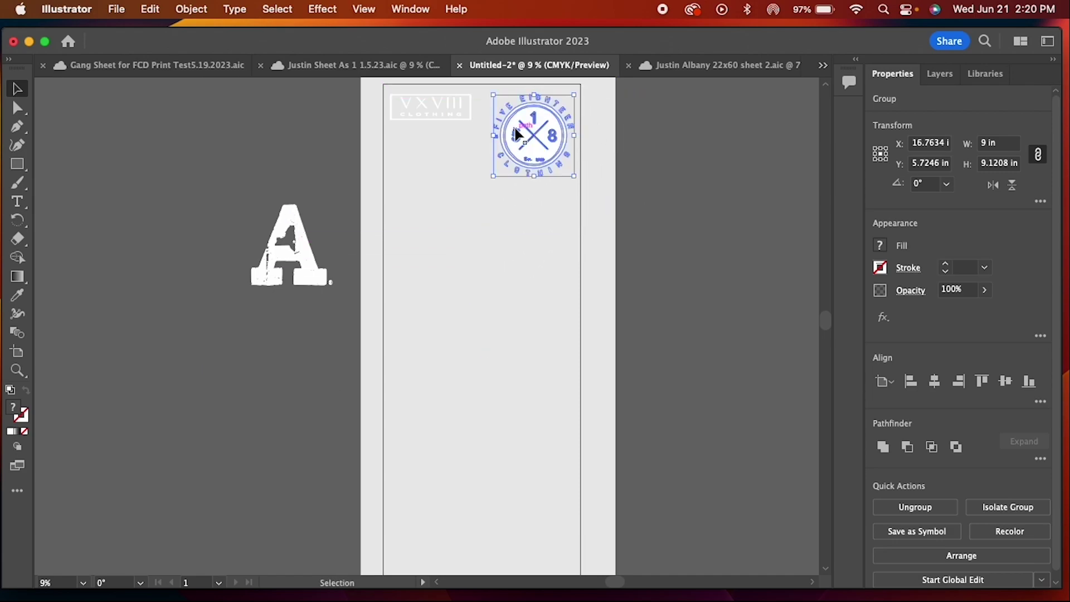
left_click(714, 173)
Step: Move the VXVIII logo off the artboard and place a copy of the Five Eighteen emblem level with the first, in the upper-left corner
left_click_drag(430, 114, 219, 128)
left_click(545, 139)
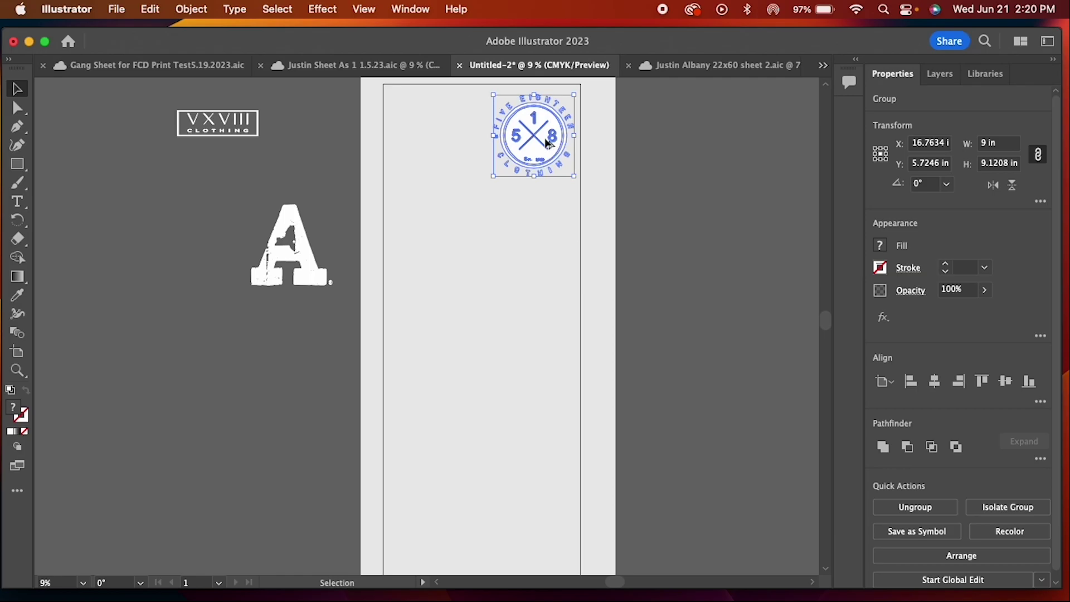
left_click_drag(548, 144, 491, 164)
left_click(698, 135)
Step: Duplicate both Five Eighteen emblems straight down to form a second row, and return to the As 1 sheet with nothing selected
left_click(553, 136)
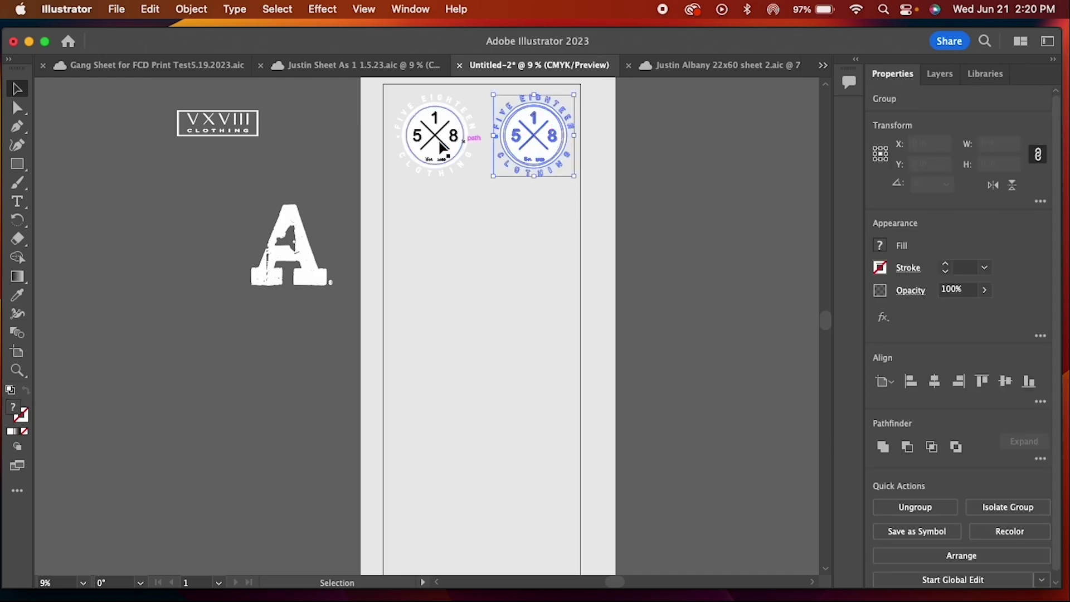
left_click(441, 145, "shift")
left_click_drag(440, 144, 440, 236)
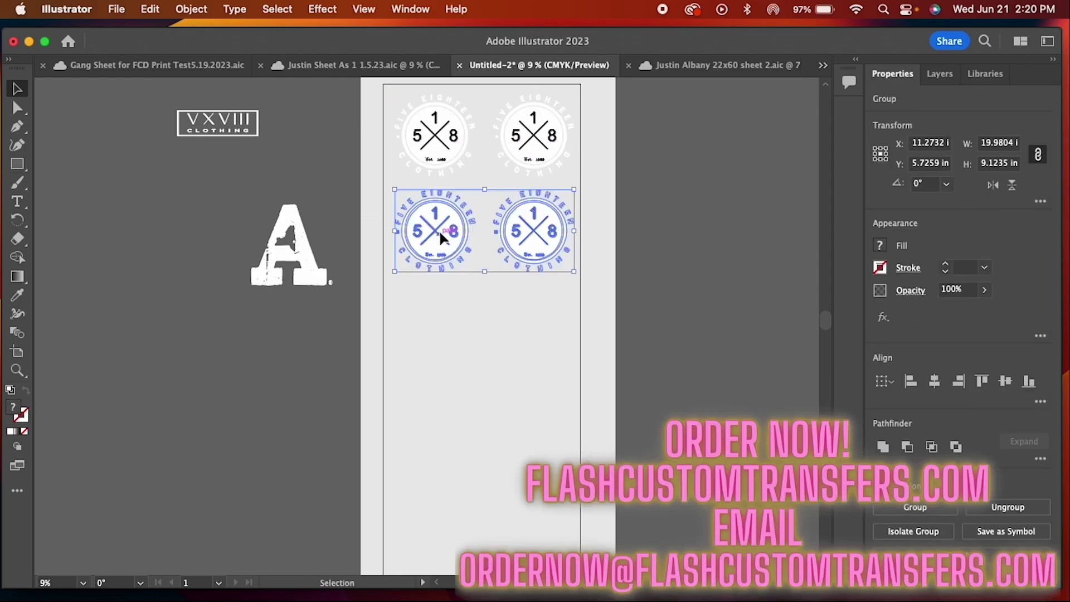
left_click(700, 219)
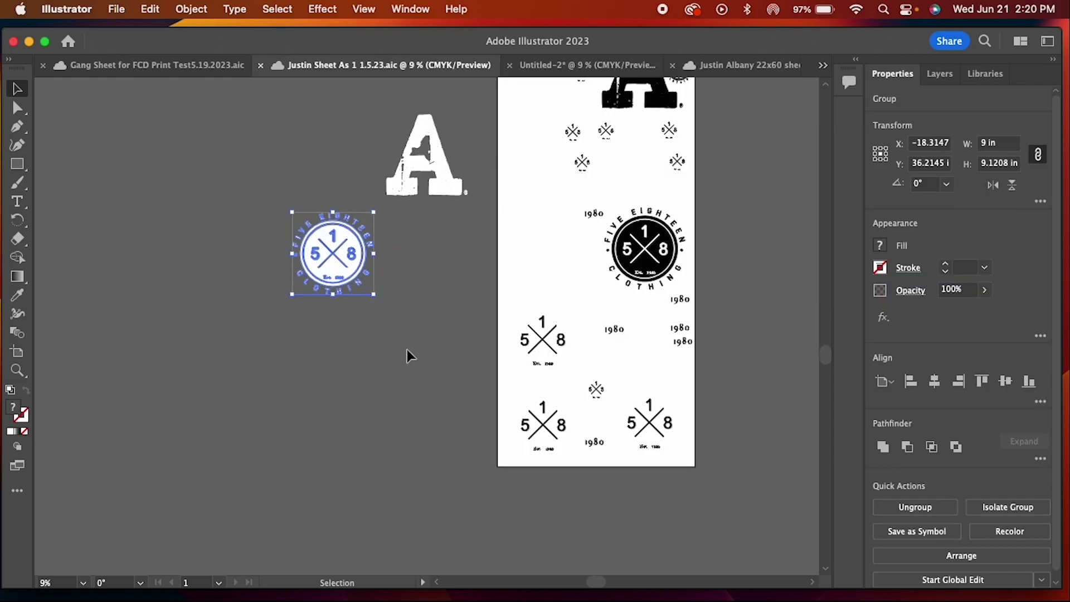
left_click(407, 349)
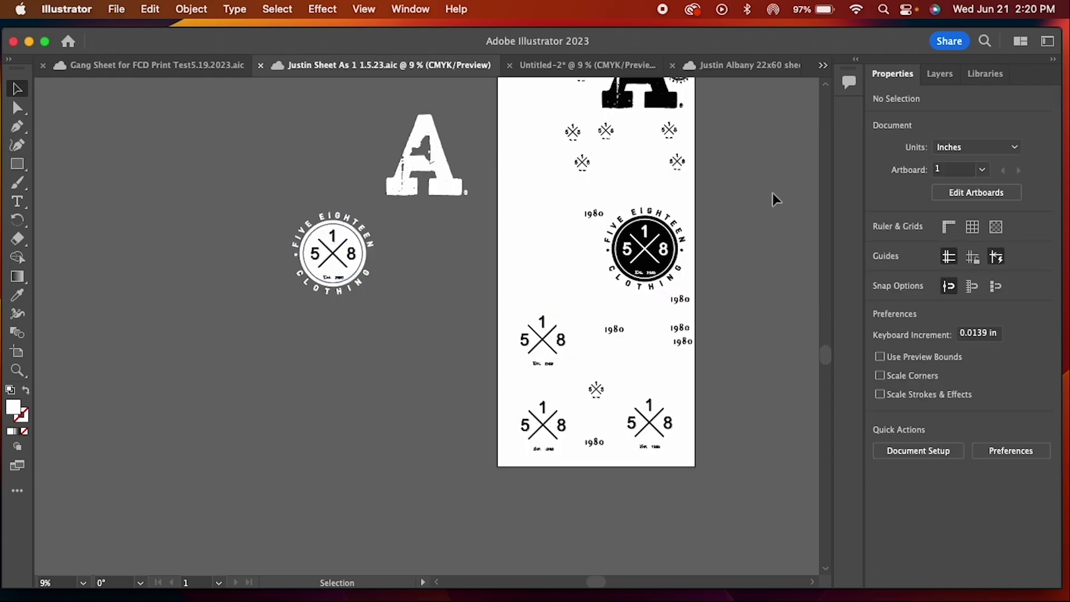
Step: Show the transparency grid in the As 1 sheet and copy its small white letter A into Untitled-2, below the emblems at about X 4.3 in, Y 28.3 in
left_click(996, 226)
scroll(723, 343, "up", 10)
scroll(723, 343, "down", 12)
scroll(722, 342, "up", 7)
left_click(513, 256)
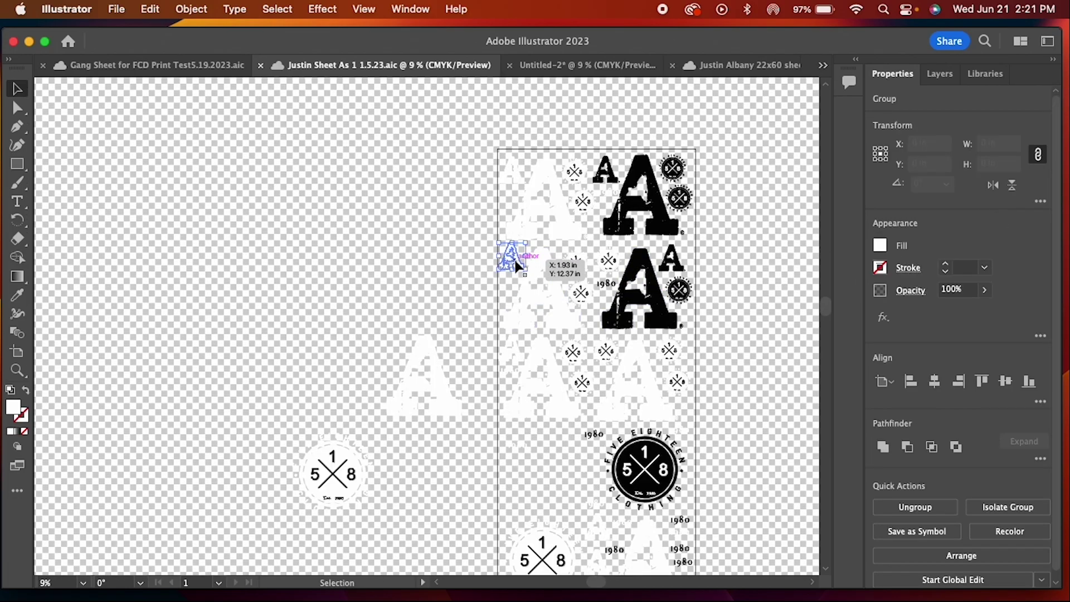
left_click(608, 260)
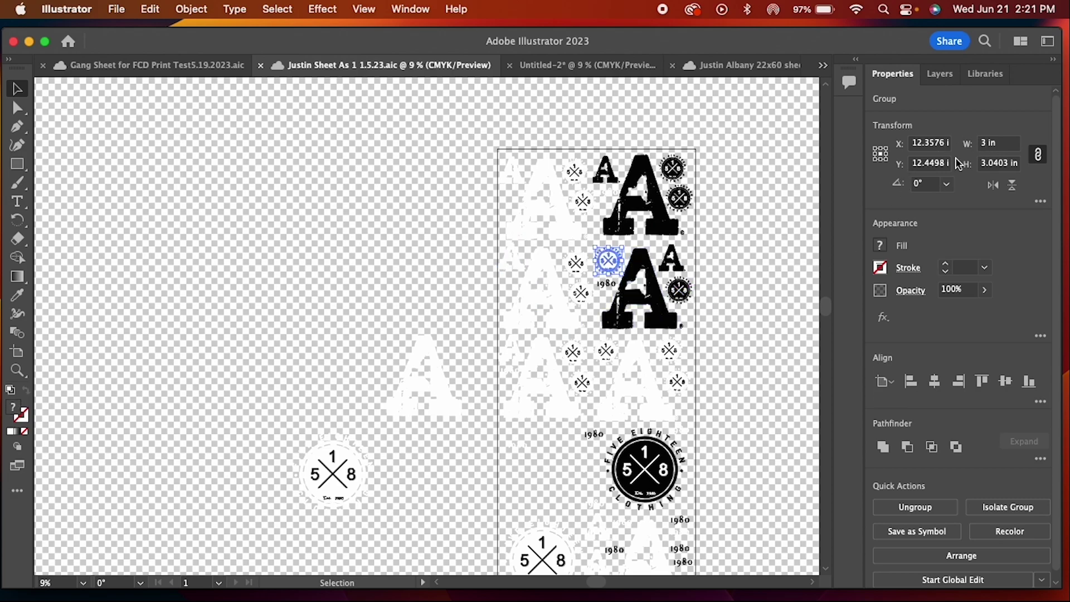
left_click(702, 254)
left_click(511, 262)
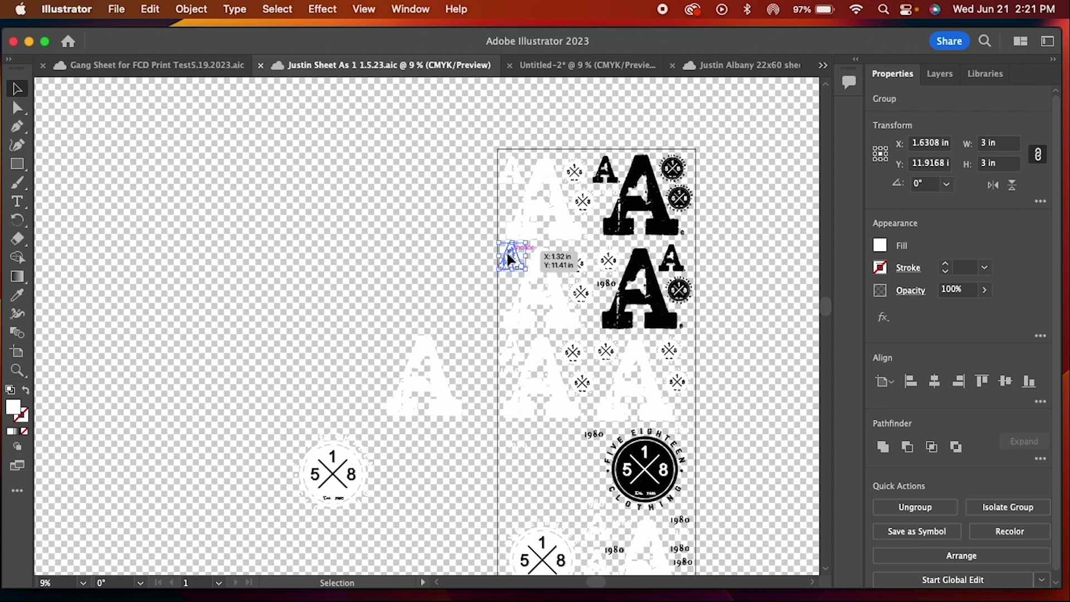
left_click_drag(509, 257, 424, 338)
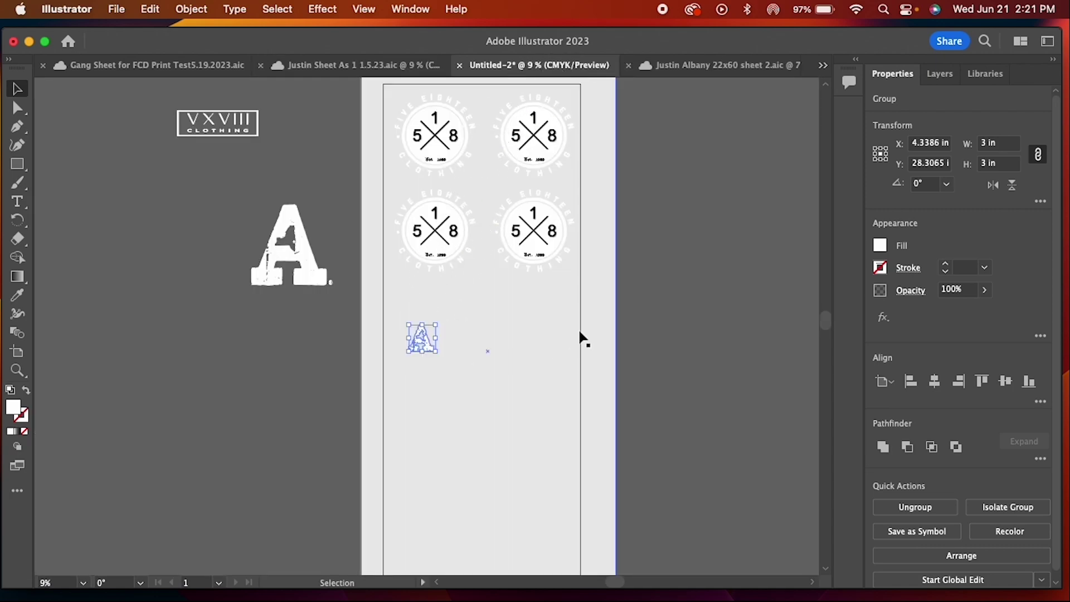
left_click(707, 312)
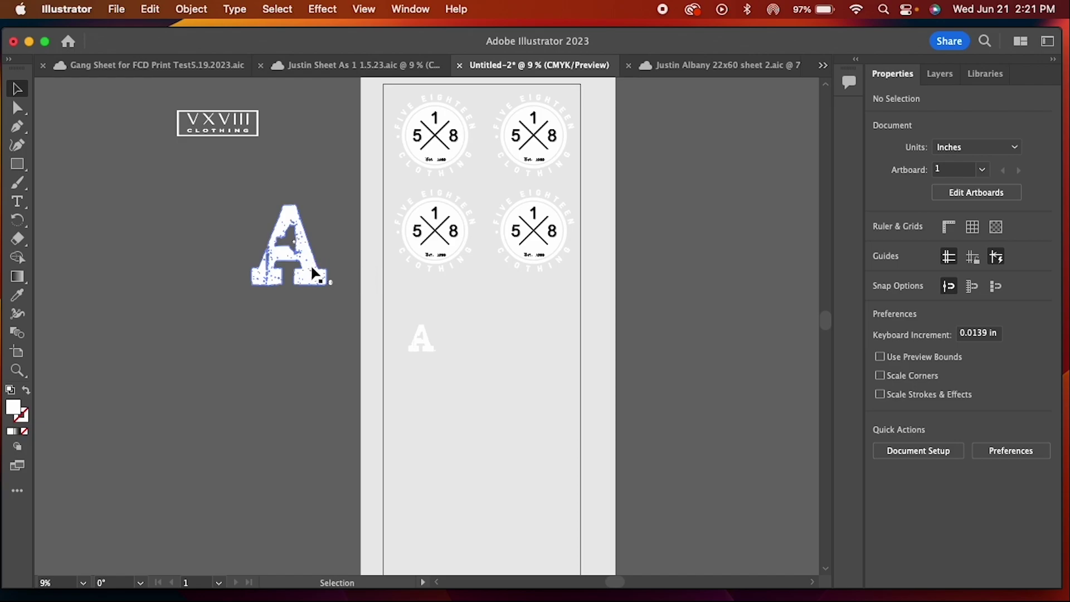
Step: Delete the large letter A beside the artboard and move the VXVIII logo to about X -11.4 in, Y 23.3 in
left_click(315, 273)
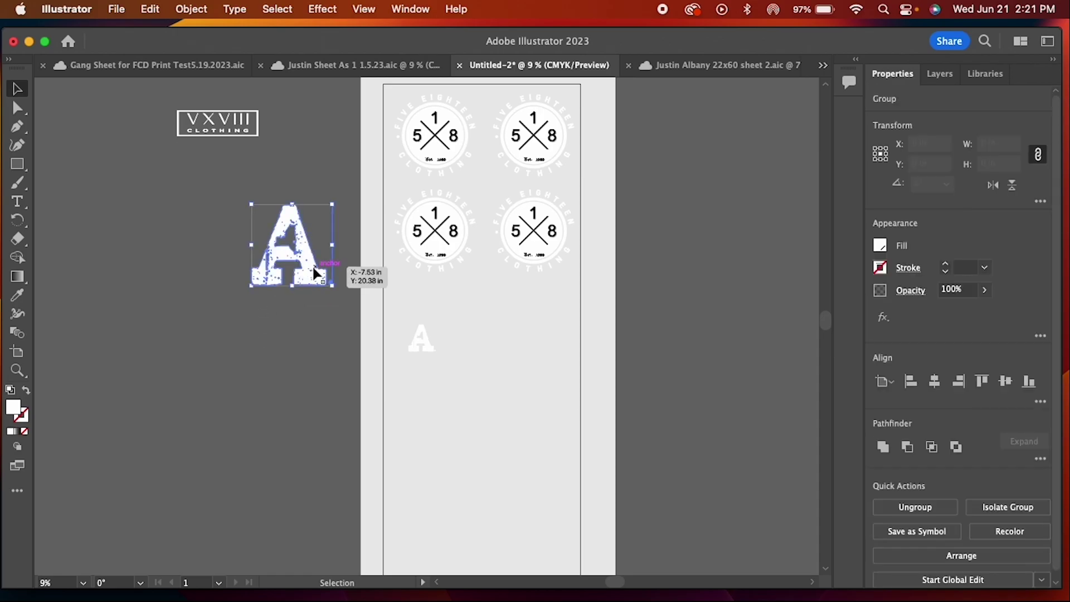
key("Delete")
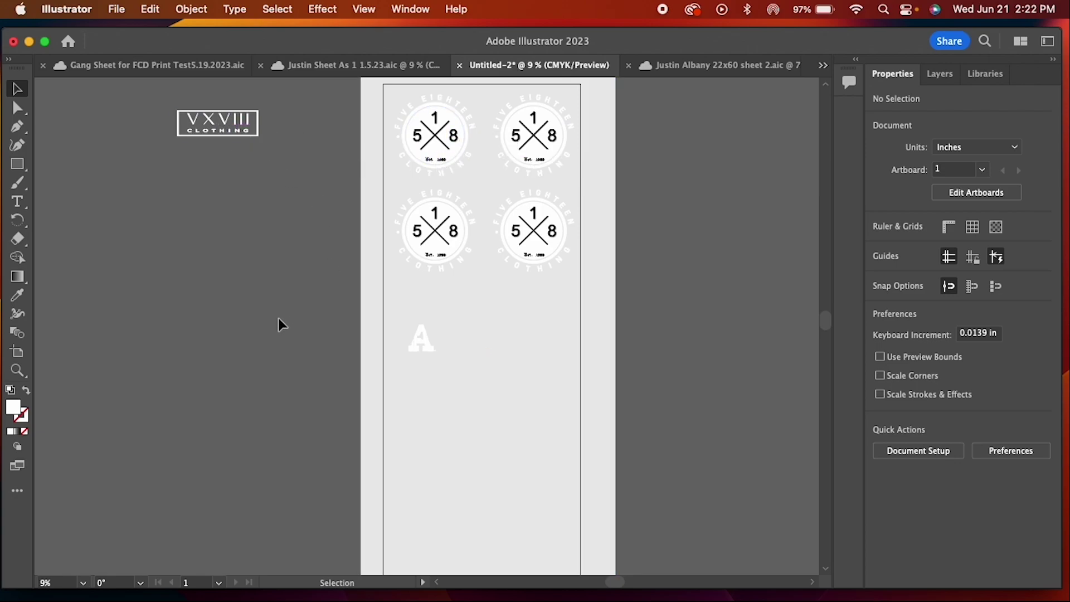
scroll(279, 319, "down", 3)
scroll(278, 319, "up", 10)
scroll(248, 300, "down", 9)
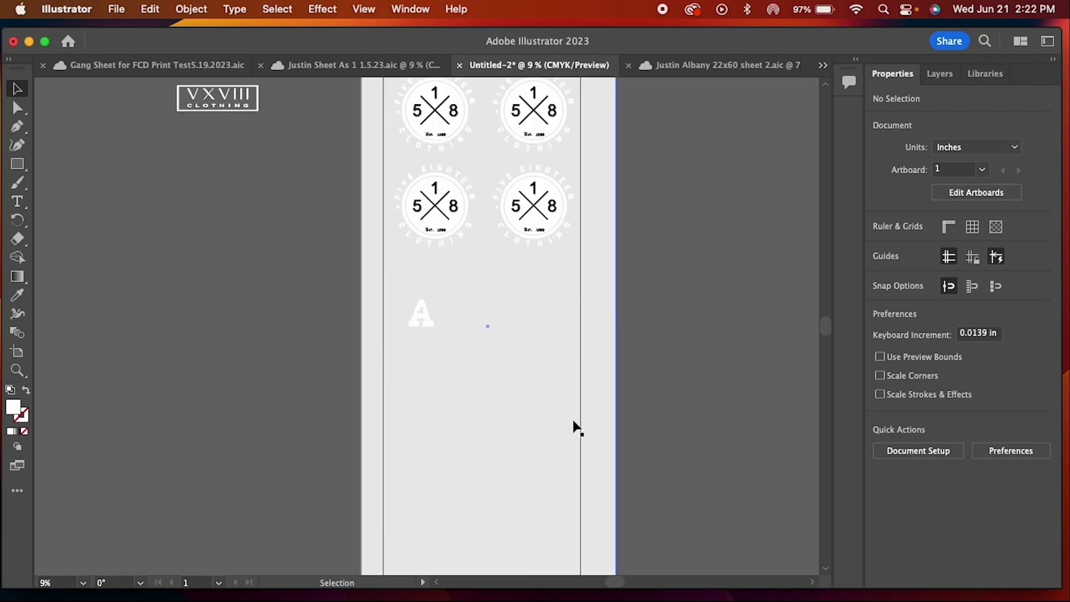
scroll(577, 428, "down", 10)
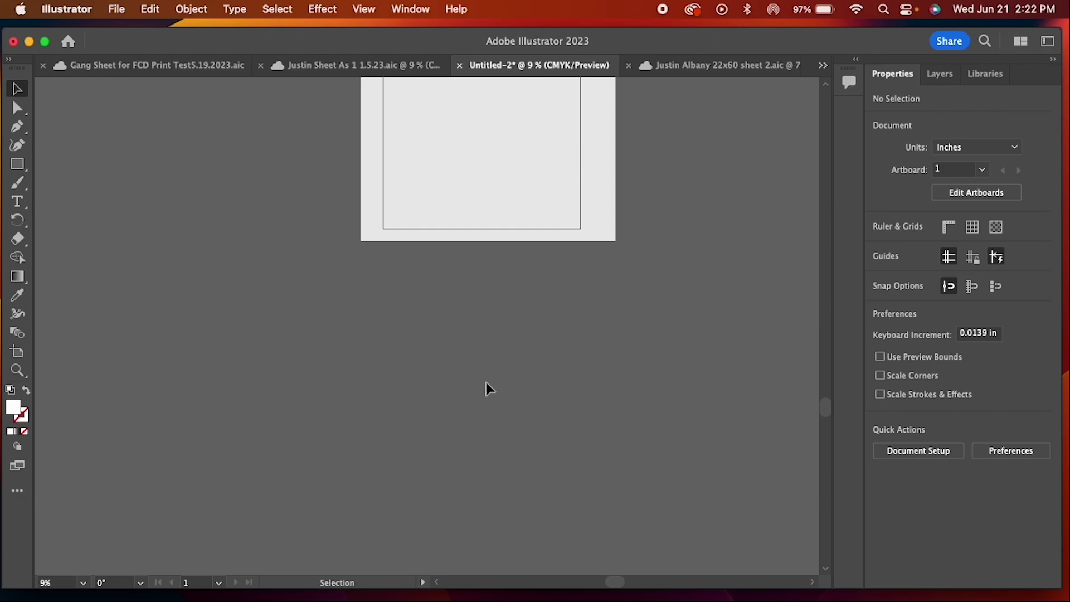
scroll(485, 382, "up", 10)
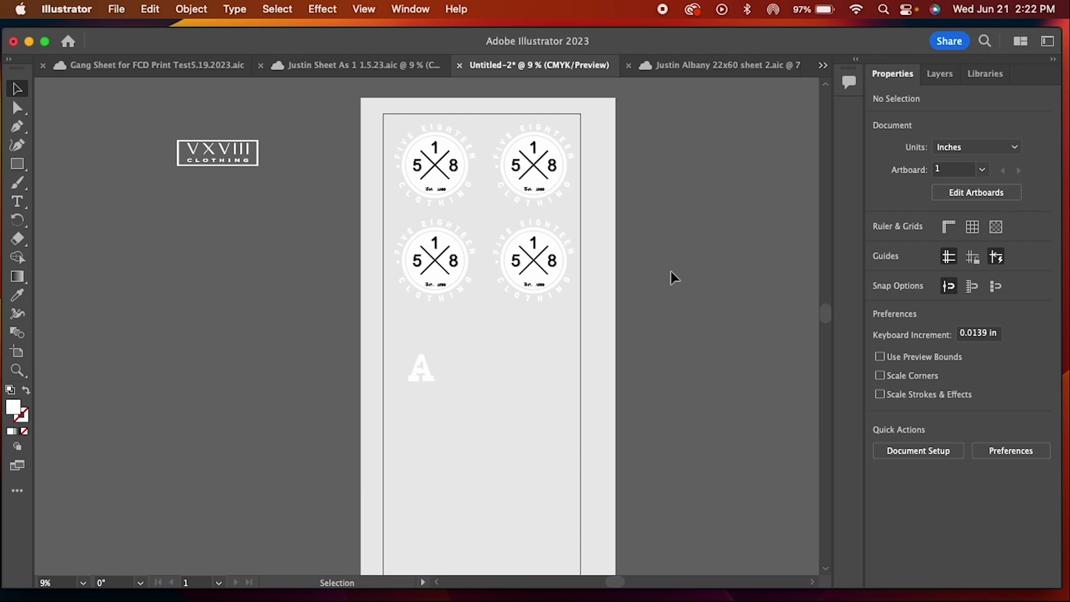
scroll(671, 273, "down", 10)
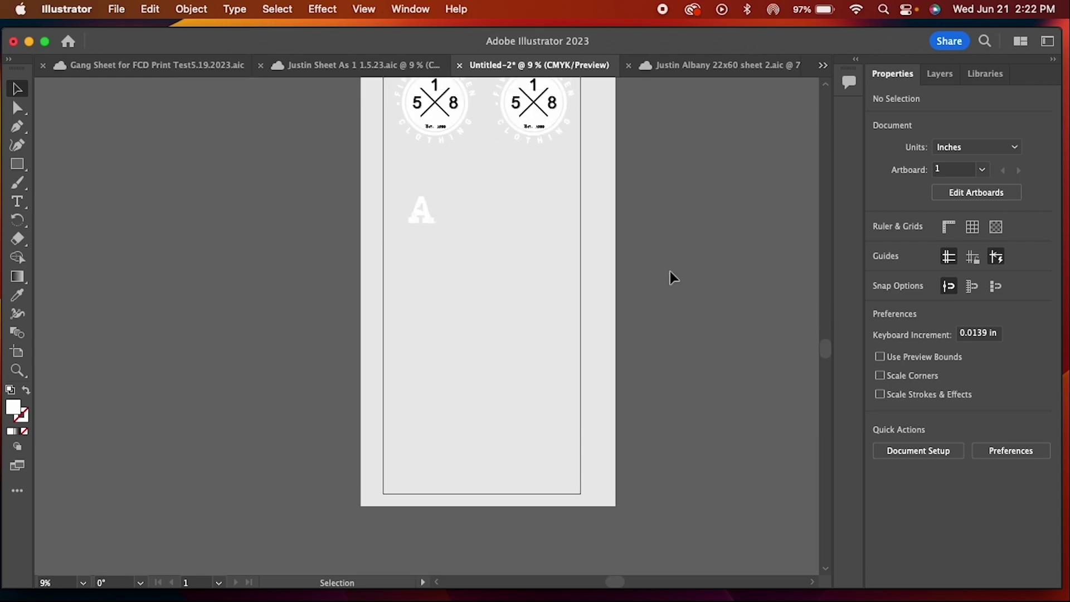
scroll(670, 272, "up", 6)
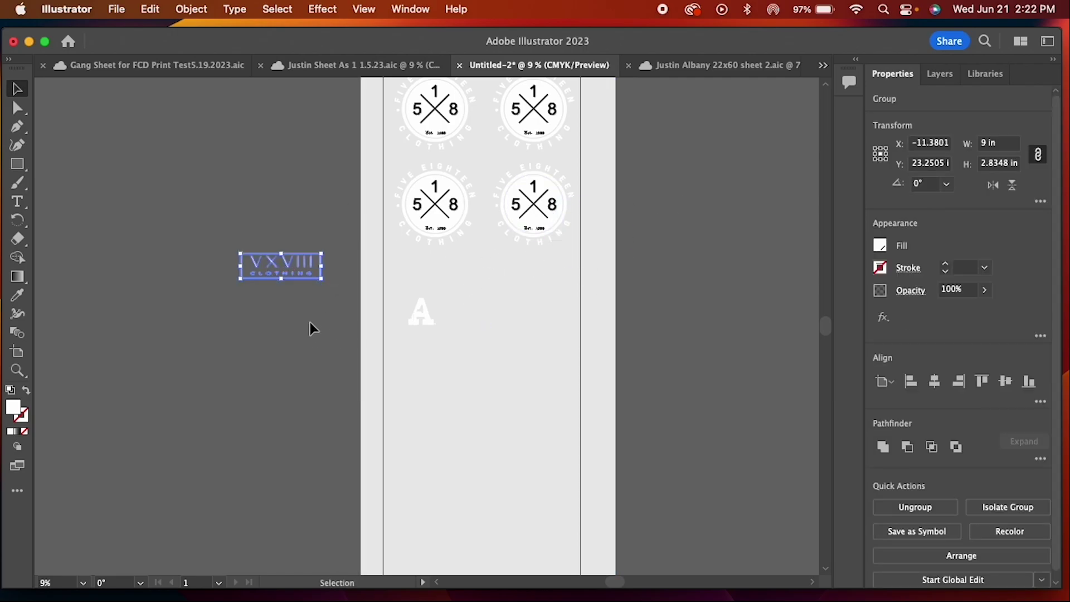
left_click(310, 322)
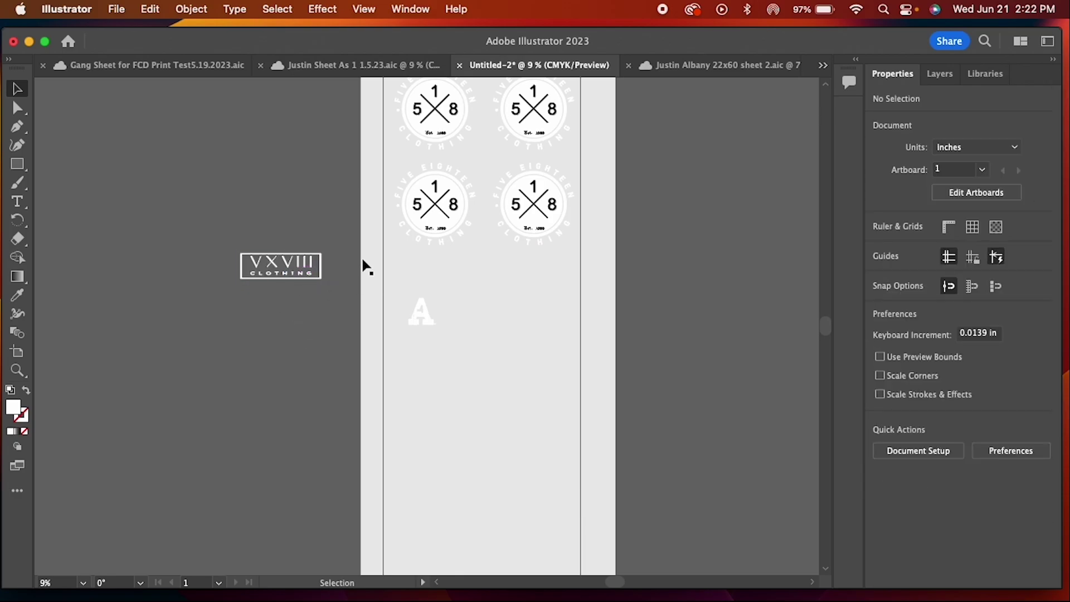
Step: Examine the design layout of the Albany 22x60 sheet 2 and the free space on the Untitled-2 artboard
left_click(316, 64)
left_click(587, 64)
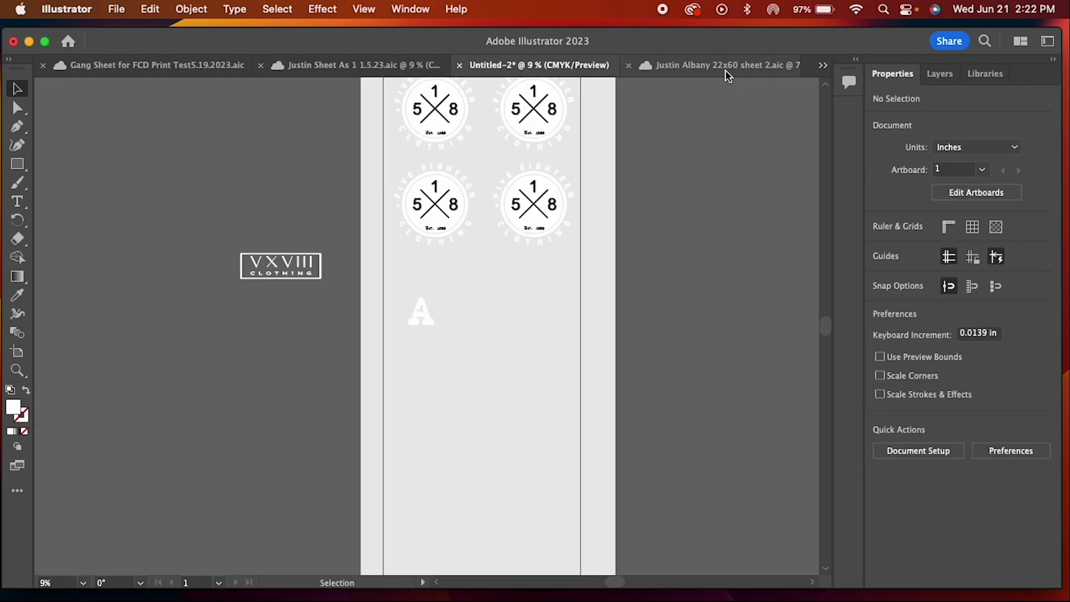
left_click(727, 65)
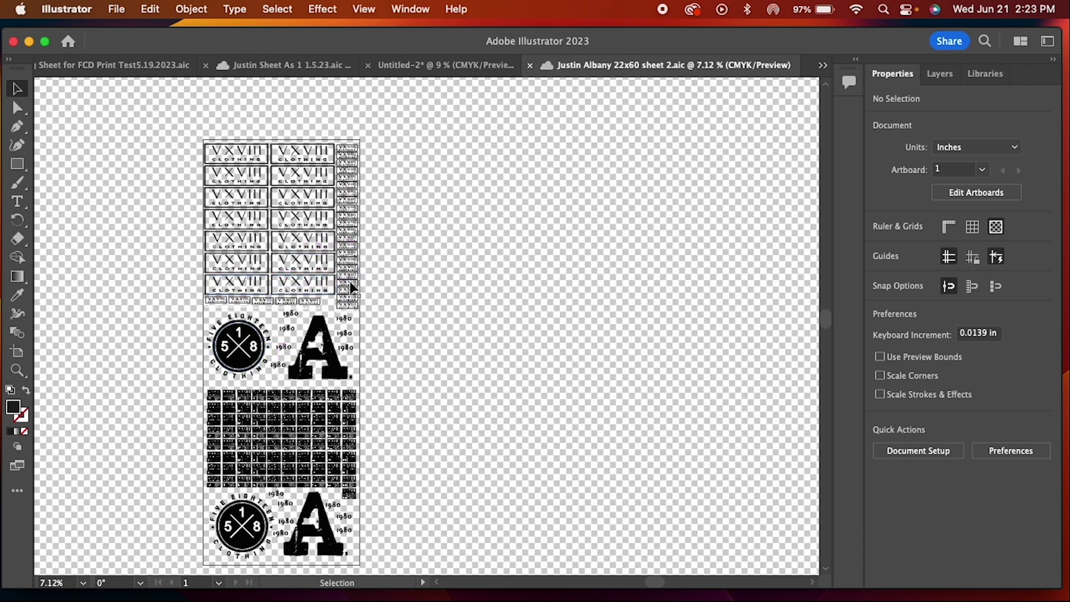
scroll(326, 419, "up", 1)
scroll(326, 418, "down", 5)
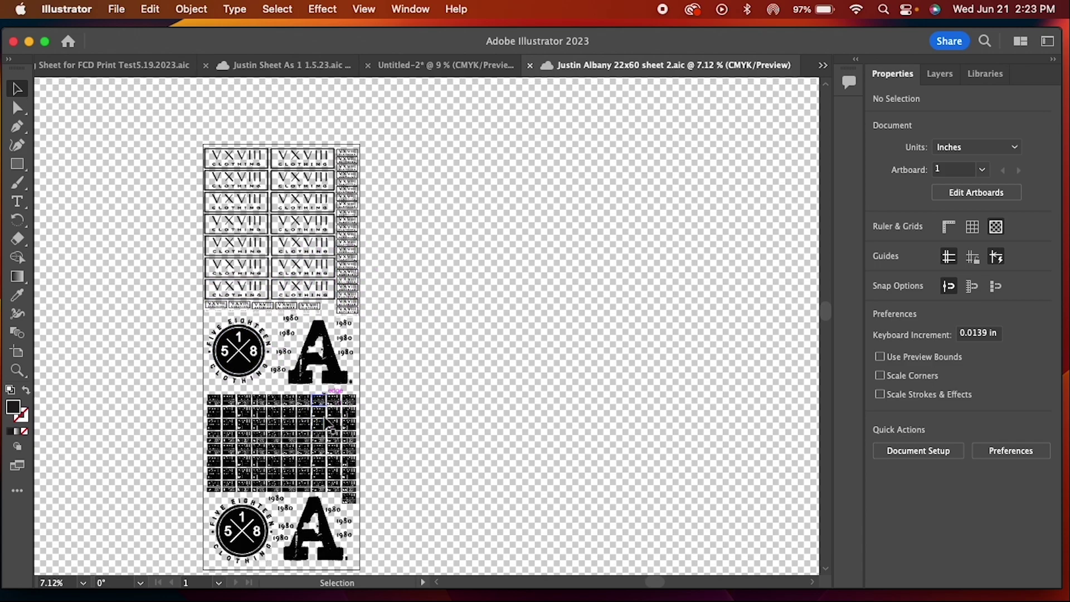
left_click(443, 70)
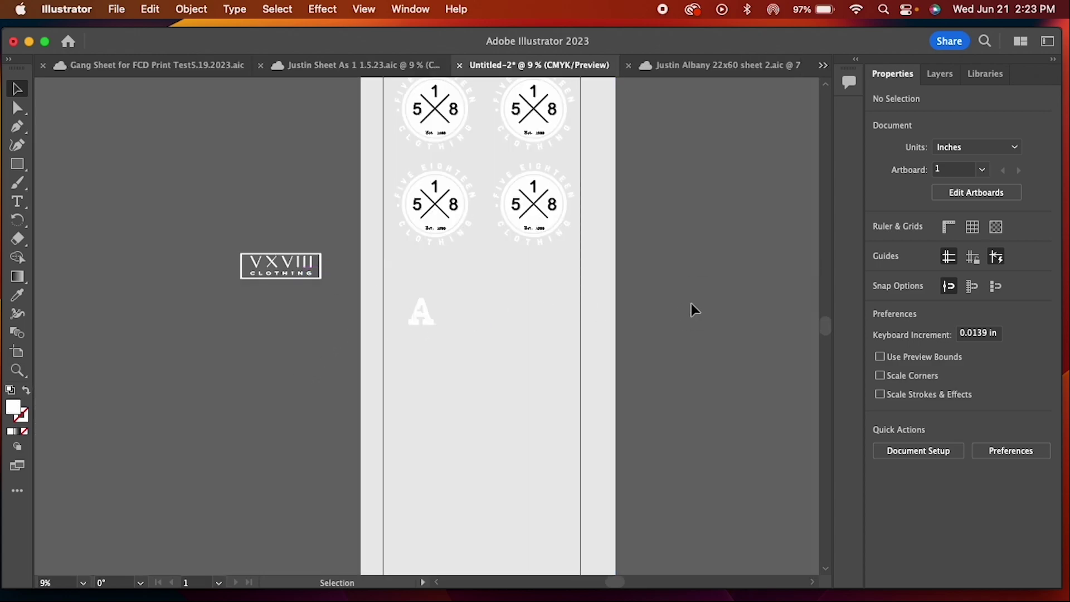
scroll(691, 305, "down", 2)
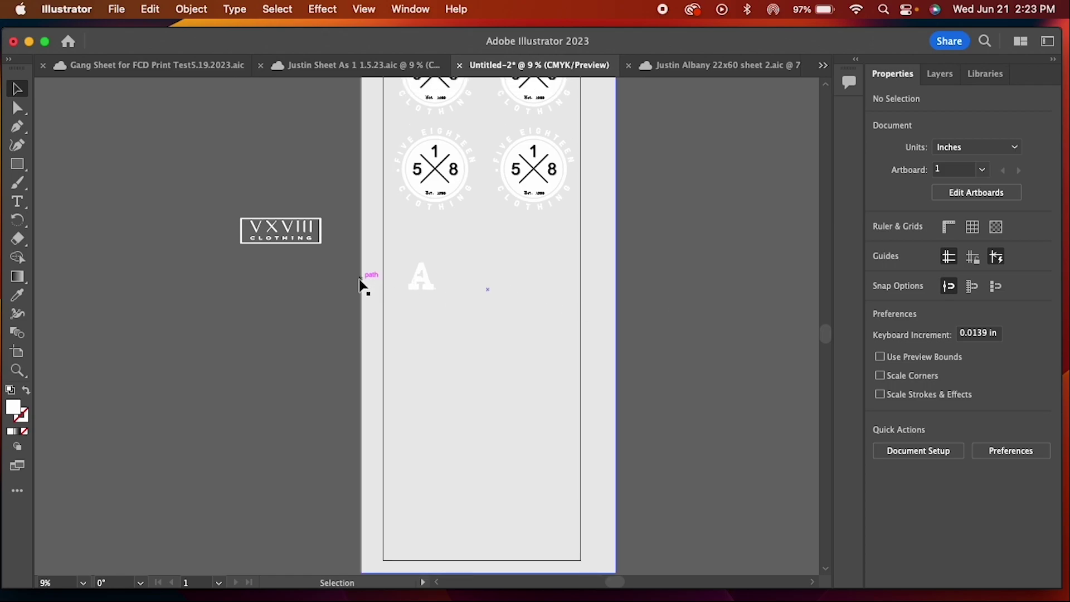
scroll(249, 332, "up", 1)
scroll(248, 327, "down", 1)
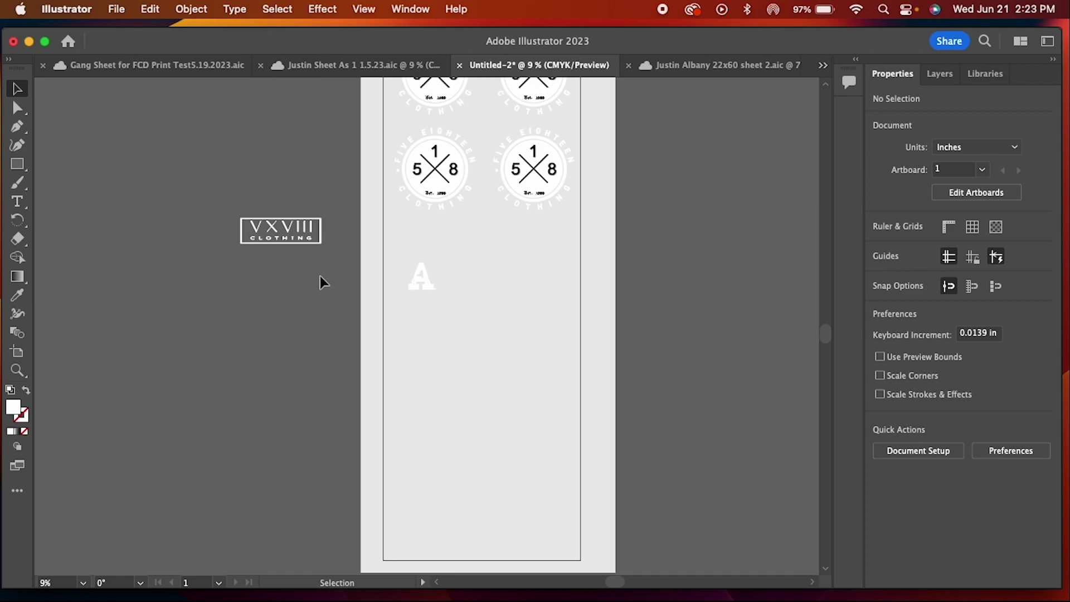
scroll(320, 276, "up", 1)
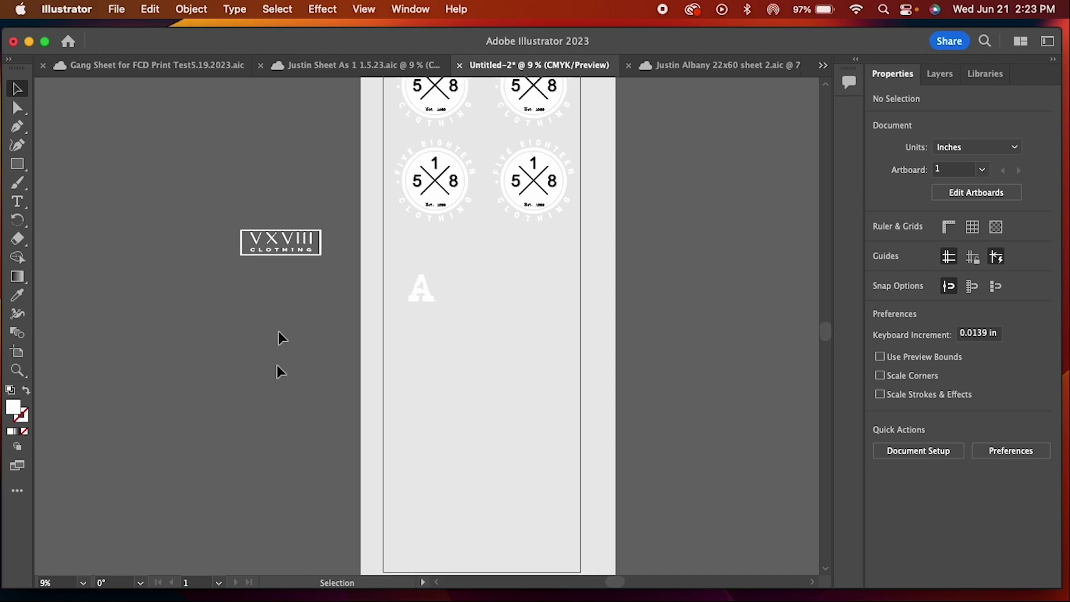
scroll(45, 584, "down", 3)
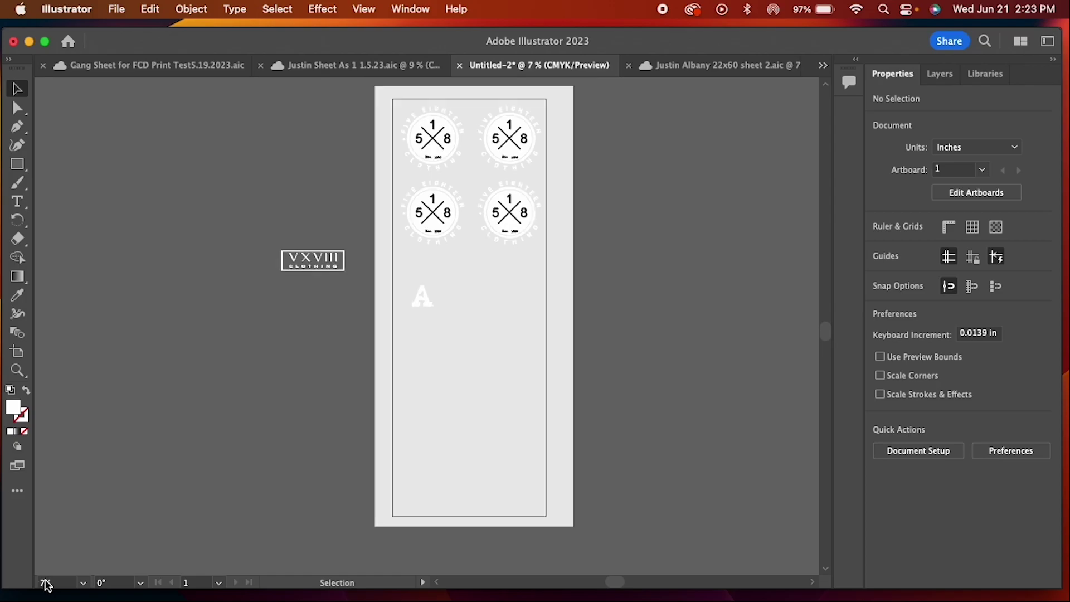
scroll(396, 267, "up", 1)
Step: Hide the transparency grid in the As 1 sheet and examine the whole sheet with nothing selected
left_click(385, 64)
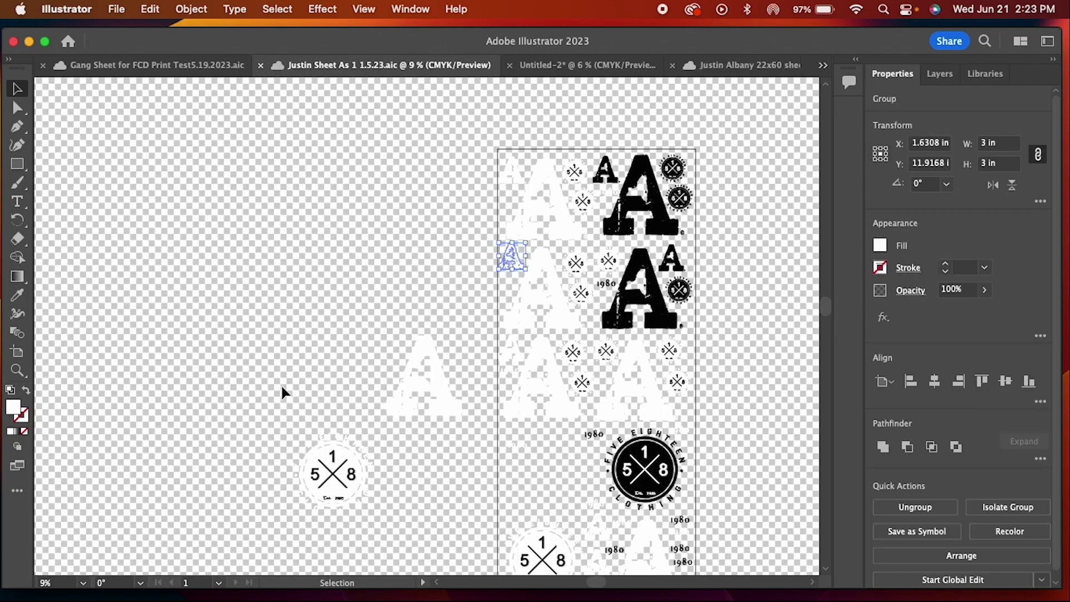
left_click(692, 359)
key("super+shift+d")
scroll(690, 361, "down", 5)
scroll(690, 361, "up", 1)
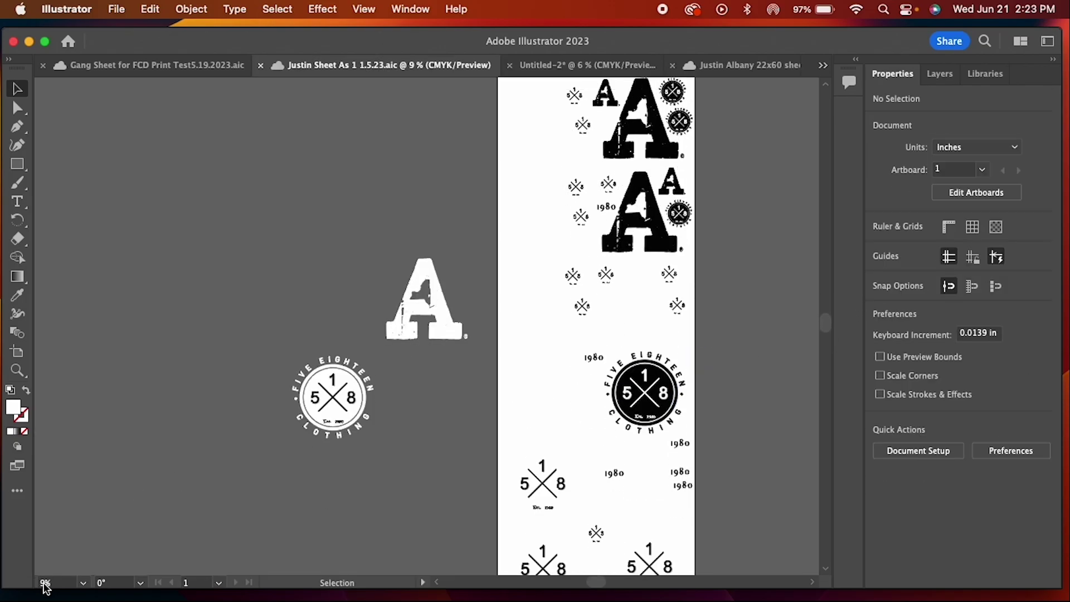
scroll(50, 584, "down", 1)
scroll(55, 584, "down", 1)
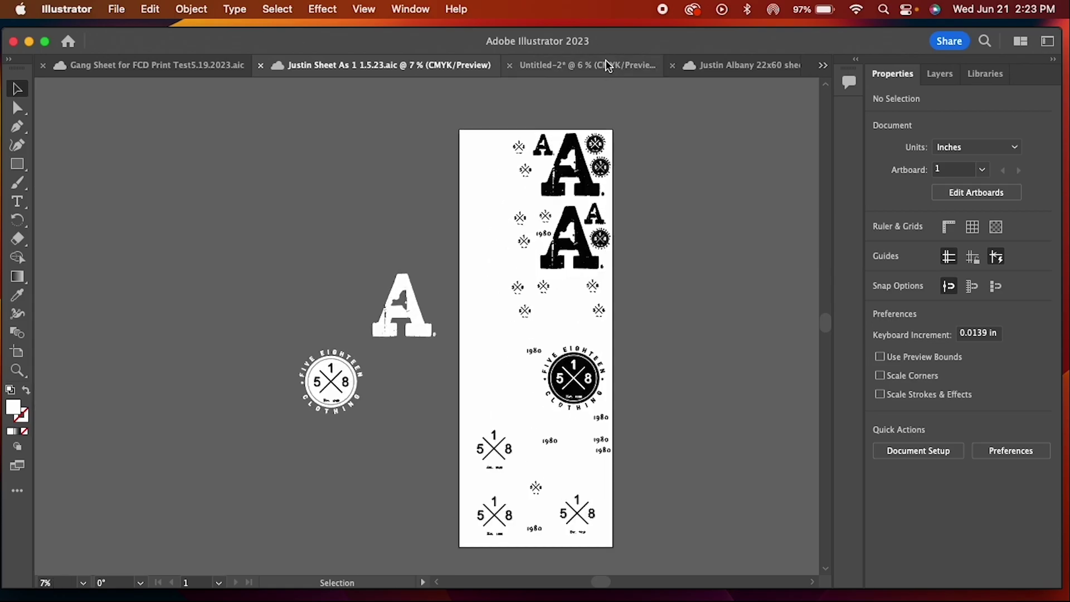
Step: In Untitled-2, place the VXVIII logo below the lower-left emblem at about X 5.2 in, Y 24.2 in, and move the small letter A off the artboard
left_click(604, 65)
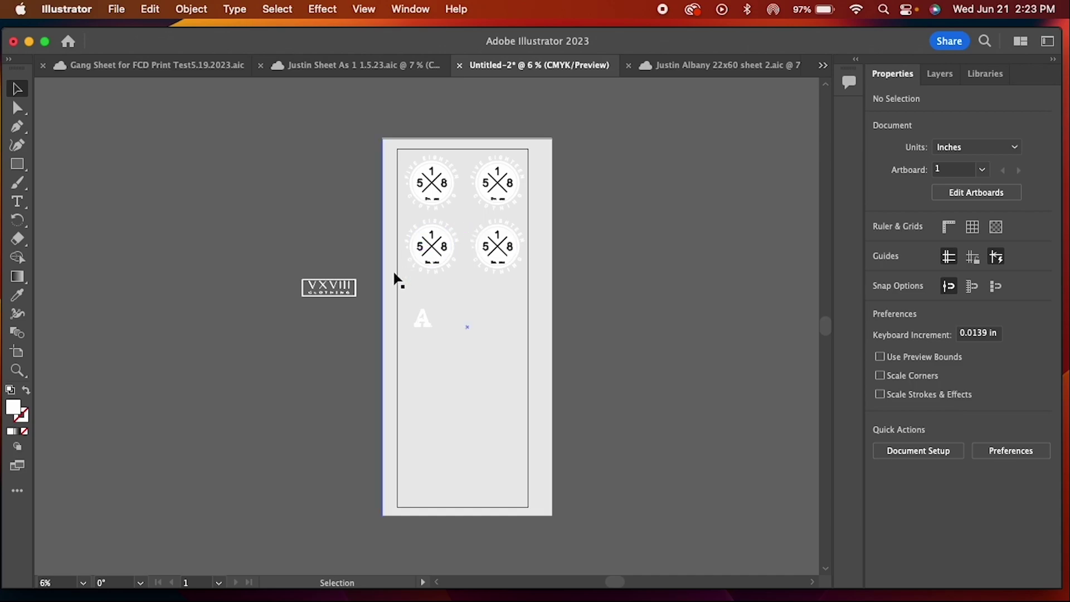
left_click(322, 287)
left_click_drag(326, 293, 423, 296)
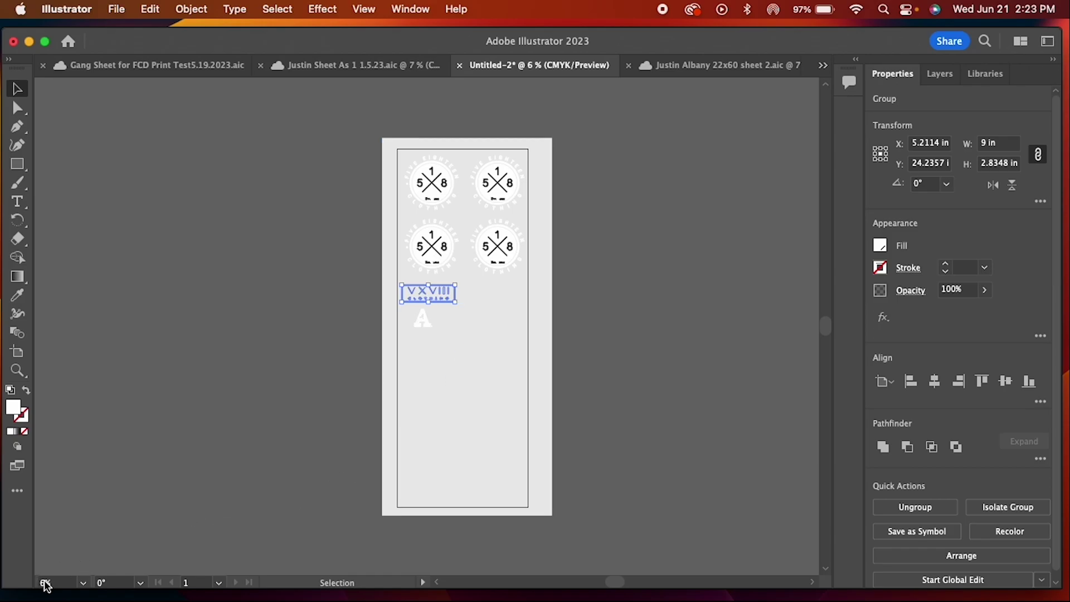
scroll(48, 581, "up", 1)
scroll(48, 582, "up", 2)
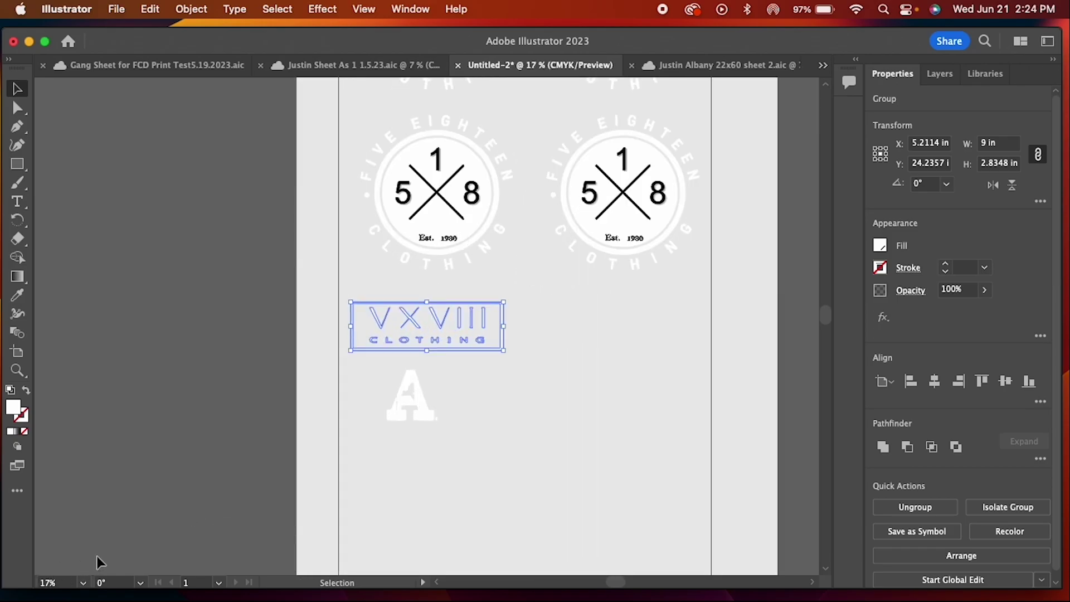
left_click_drag(402, 415, 226, 402)
left_click(193, 501)
Step: Copy a 3 in wide Five Eighteen emblem from the As 1 sheet into Untitled-2, beside the artboard above the small letter A
left_click(342, 68)
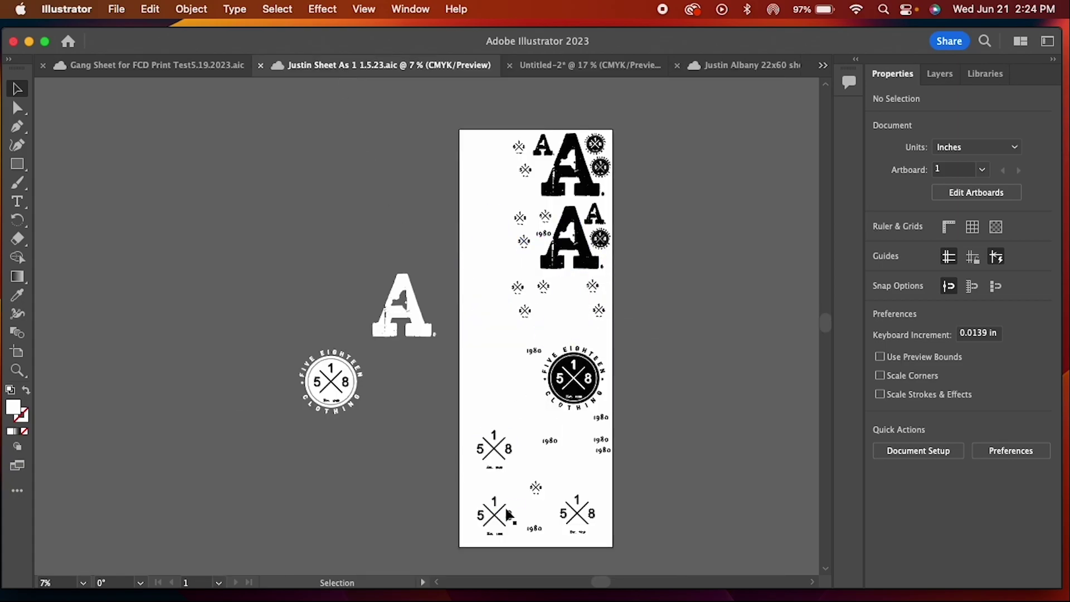
key("super+shift+d")
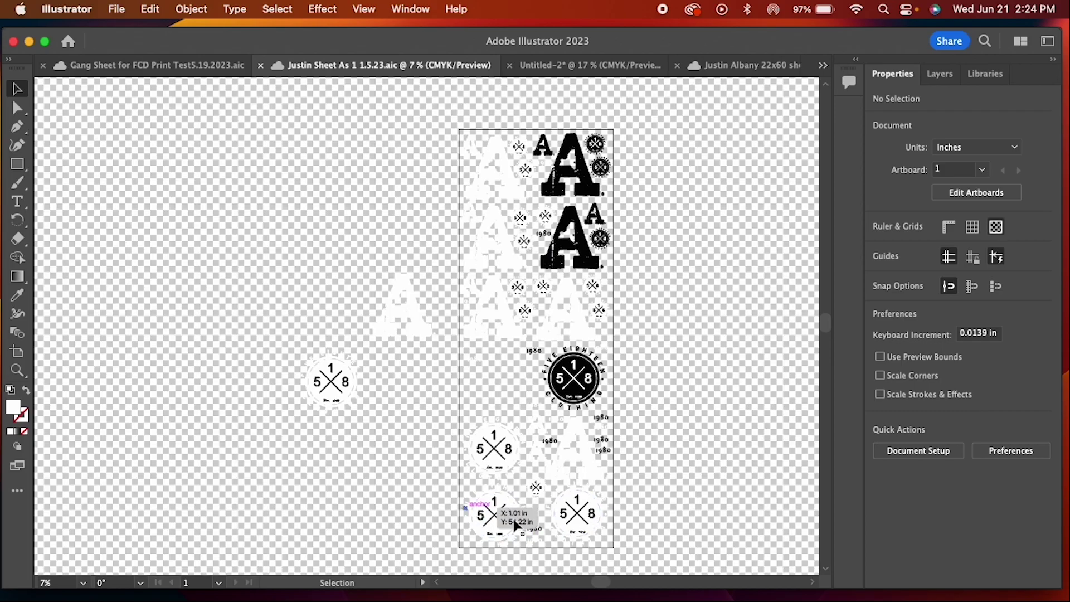
scroll(63, 581, "up", 10)
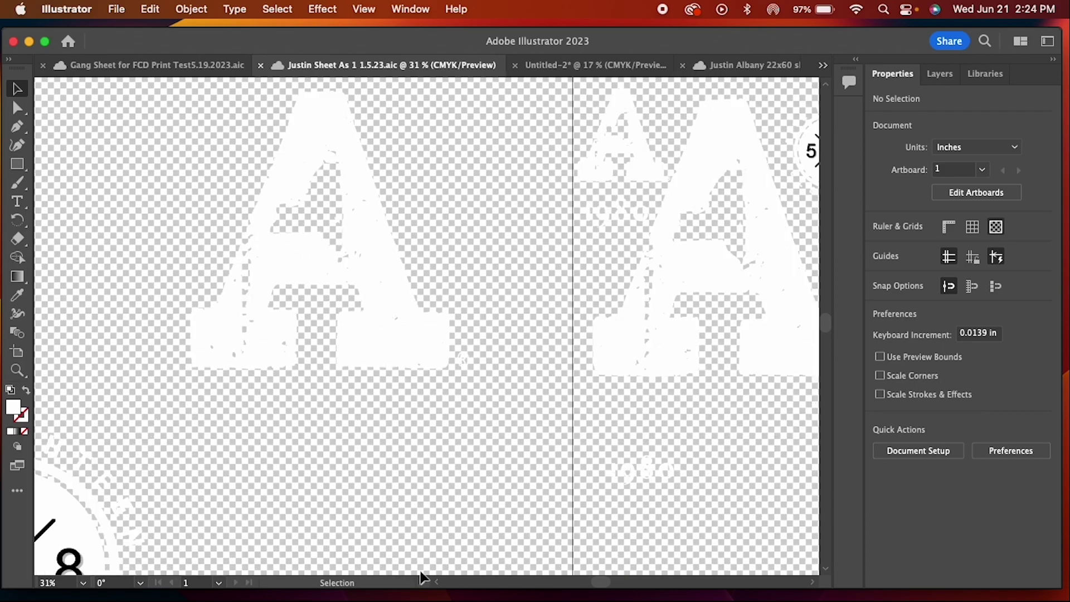
left_click_drag(604, 582, 605, 582)
scroll(569, 440, "up", 5)
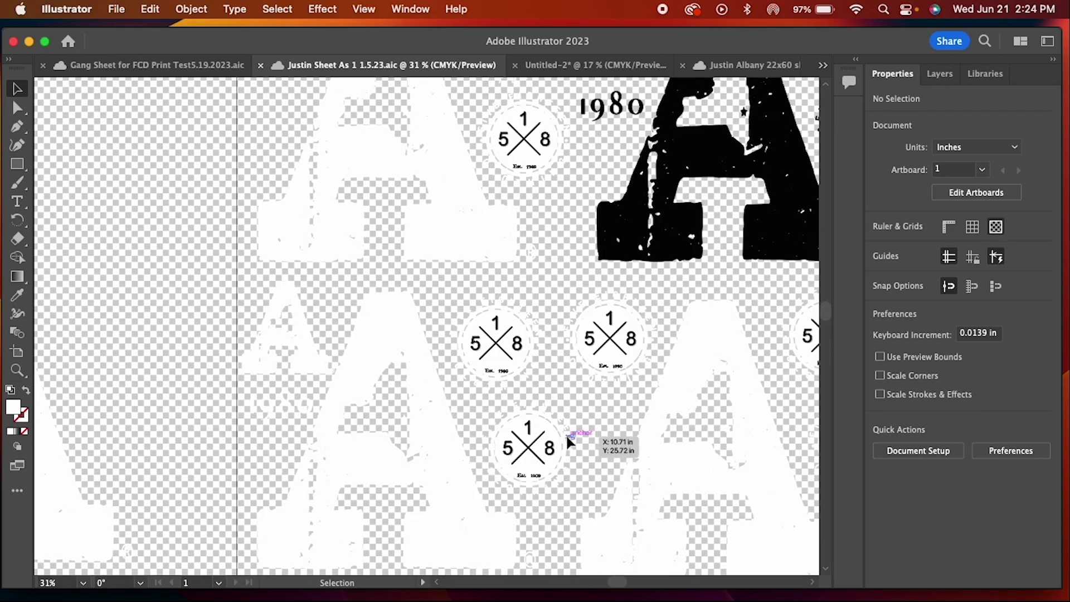
left_click(495, 341)
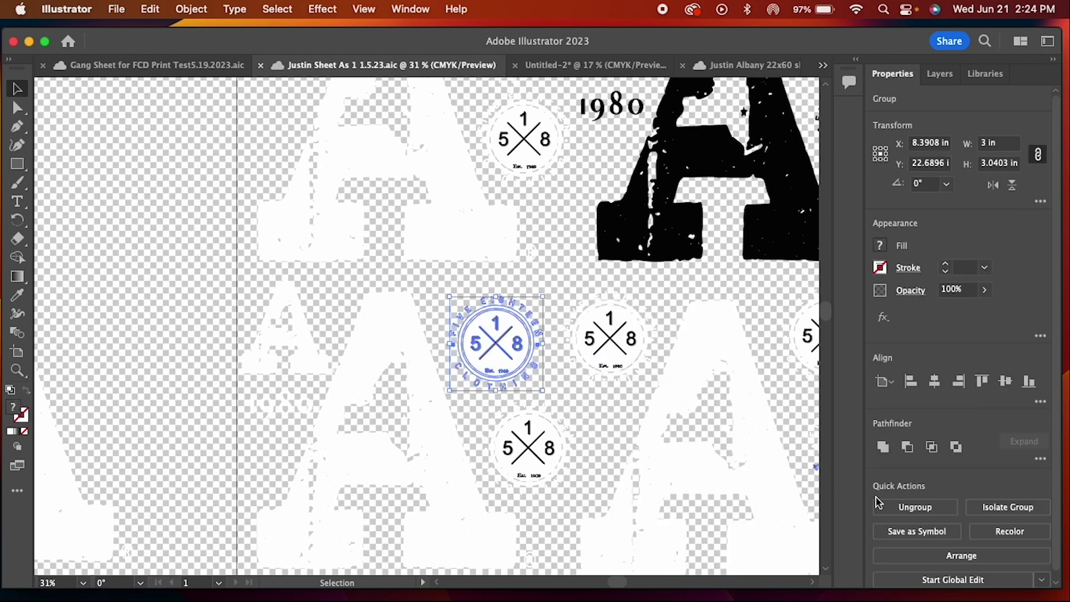
left_click(545, 66)
left_click_drag(545, 67, 229, 256)
left_click(265, 333)
Step: Place a copy of the VXVIII logo to the right of the original, level with it
left_click(418, 343)
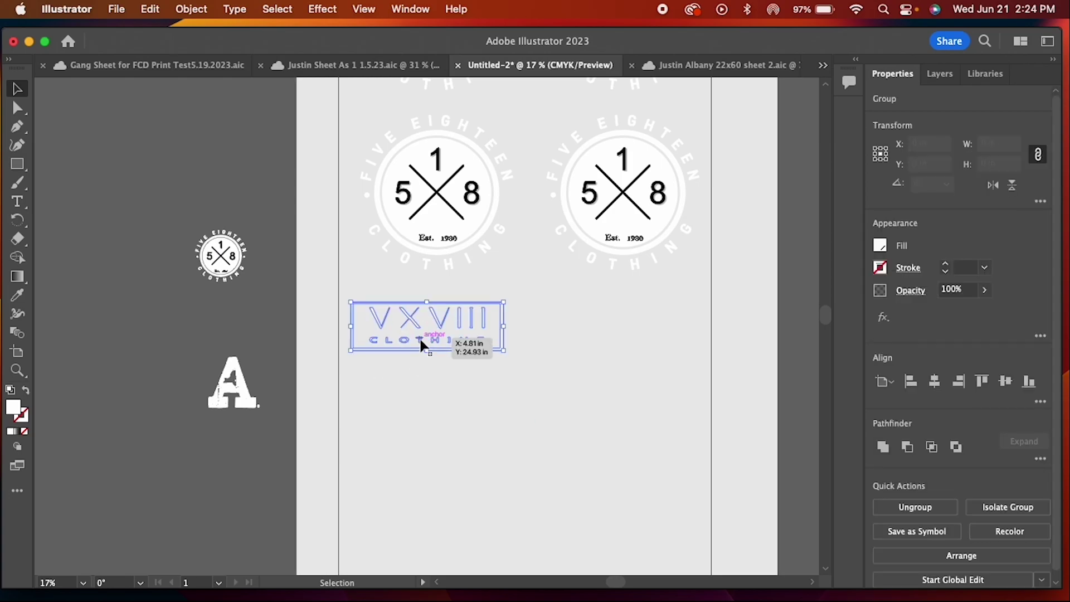
left_click_drag(414, 322, 593, 330)
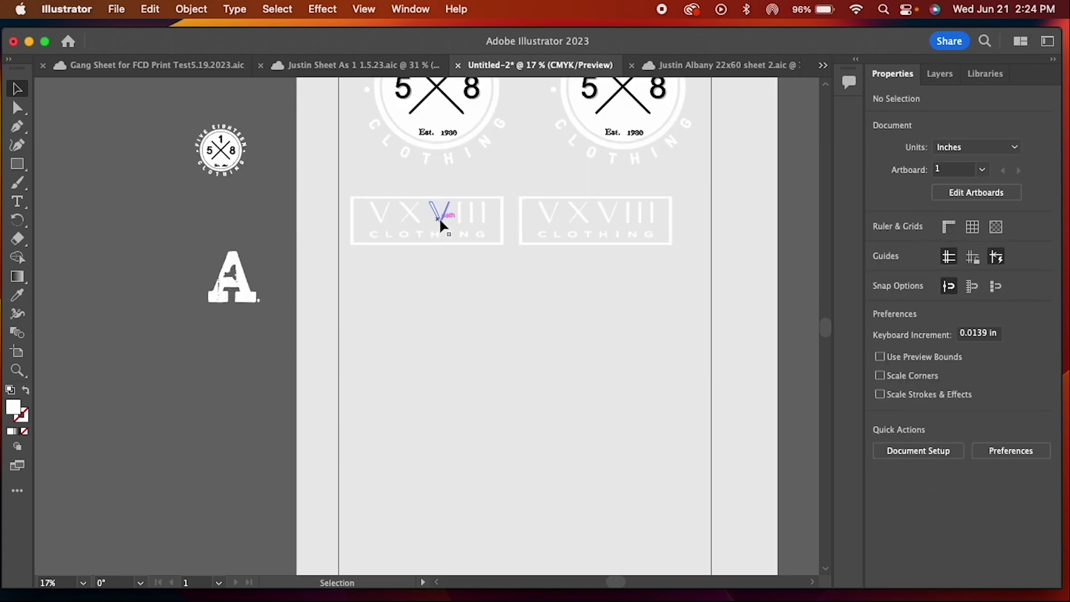
Step: Rotate the original VXVIII logo 90° and fit it below the lower-left emblem, then delete the horizontal copy
left_click(439, 216)
left_click(934, 189)
type("90")
key("Return")
left_click_drag(424, 209, 432, 255)
left_click(581, 219)
key("Delete")
Step: Place a copy of the upright VXVIII logo directly to the right of the first, with a small gap
left_click(374, 254)
left_click(401, 258)
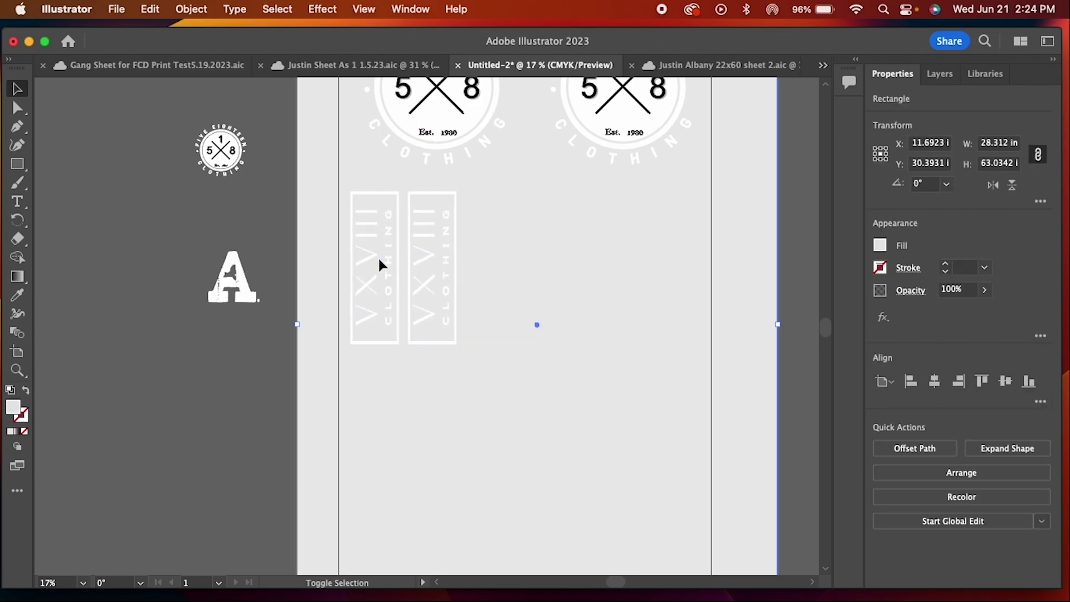
Step: Copy the pair of upright VXVIII logos to their right with the same small gap, making a row of four
left_click(388, 263)
left_click(429, 263, "shift")
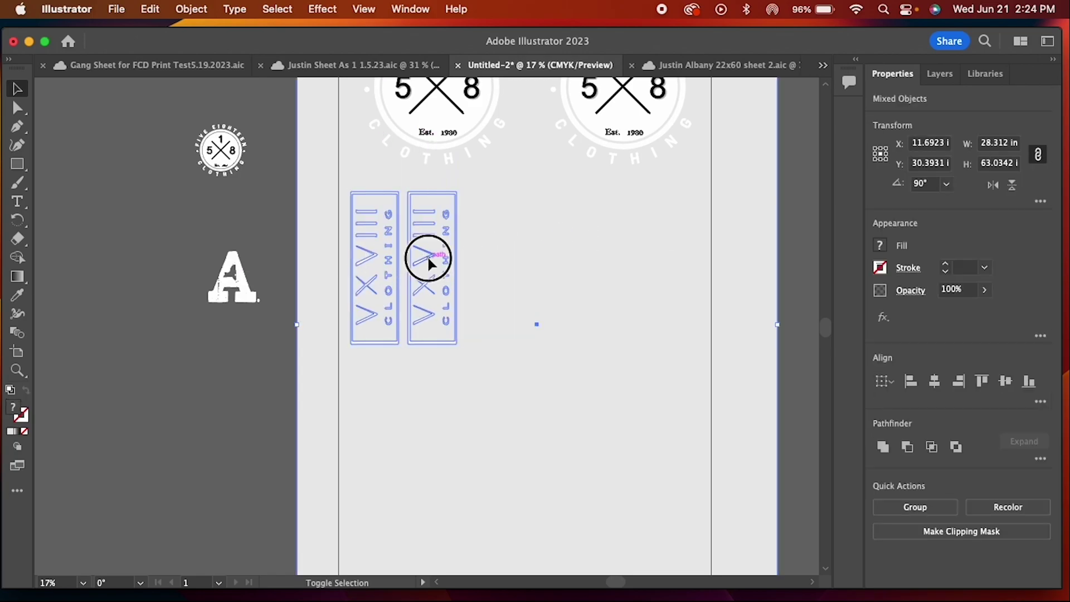
left_click_drag(416, 262, 541, 271)
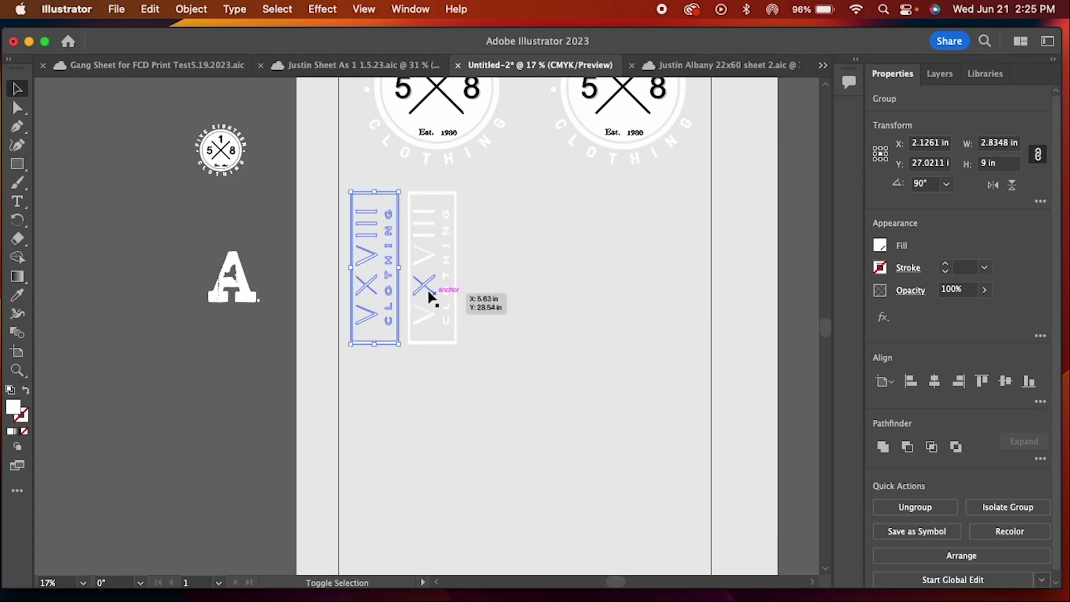
left_click(423, 286, "shift")
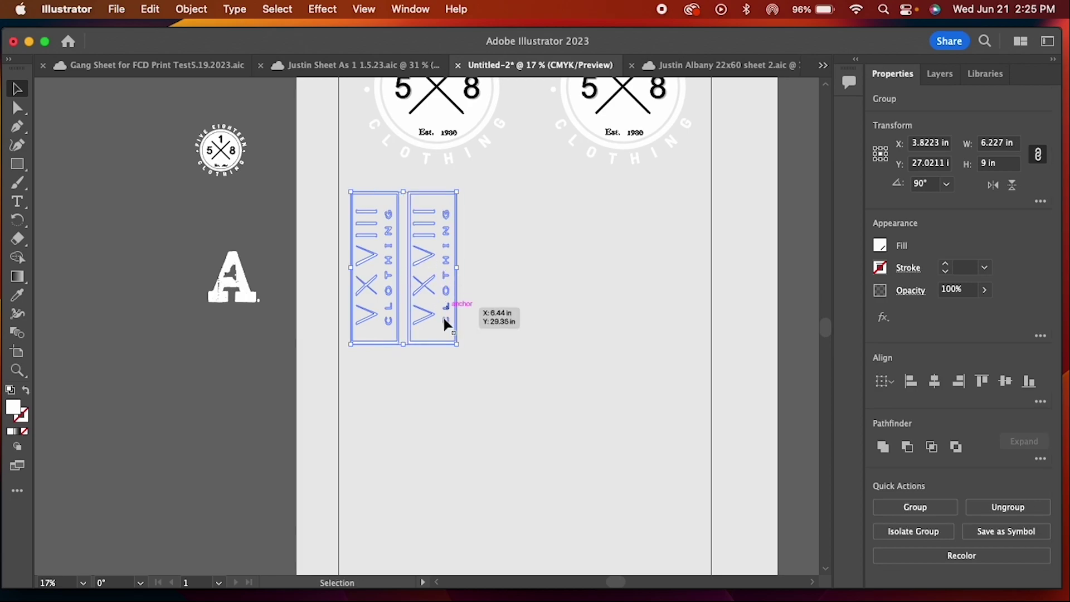
left_click_drag(377, 289, 492, 290)
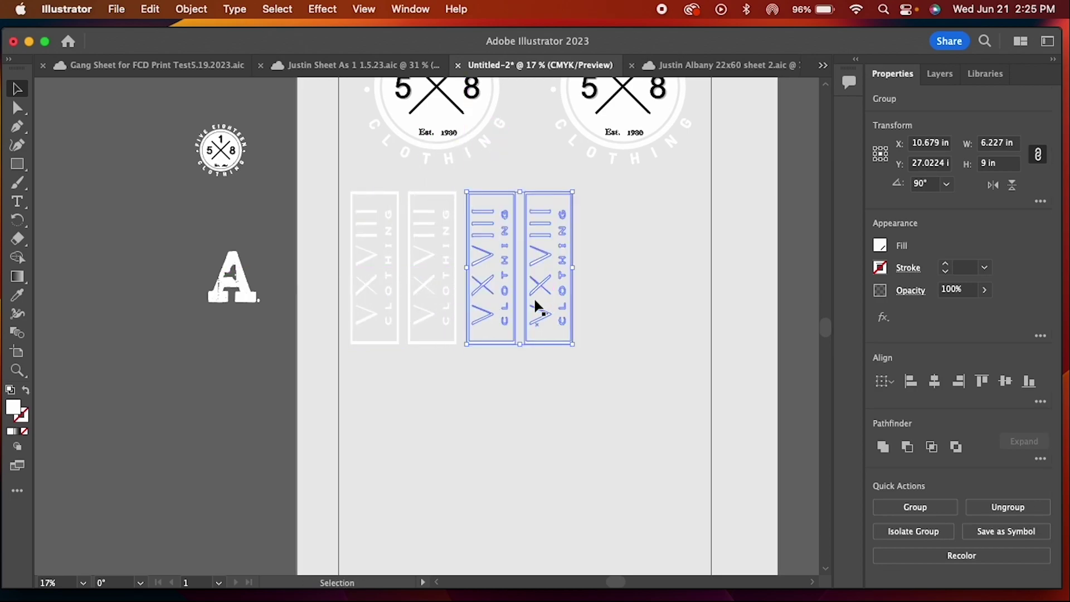
Step: Place a copy of the four upright VXVIII logos directly below the row as a second row
left_click(427, 320)
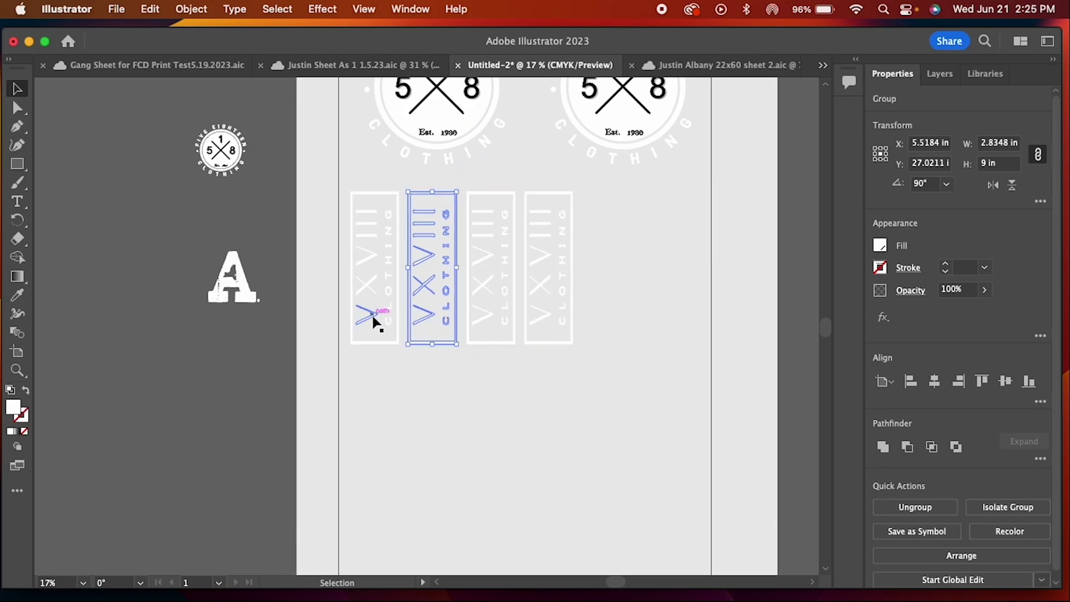
left_click(375, 321, "shift")
left_click(510, 322, "shift")
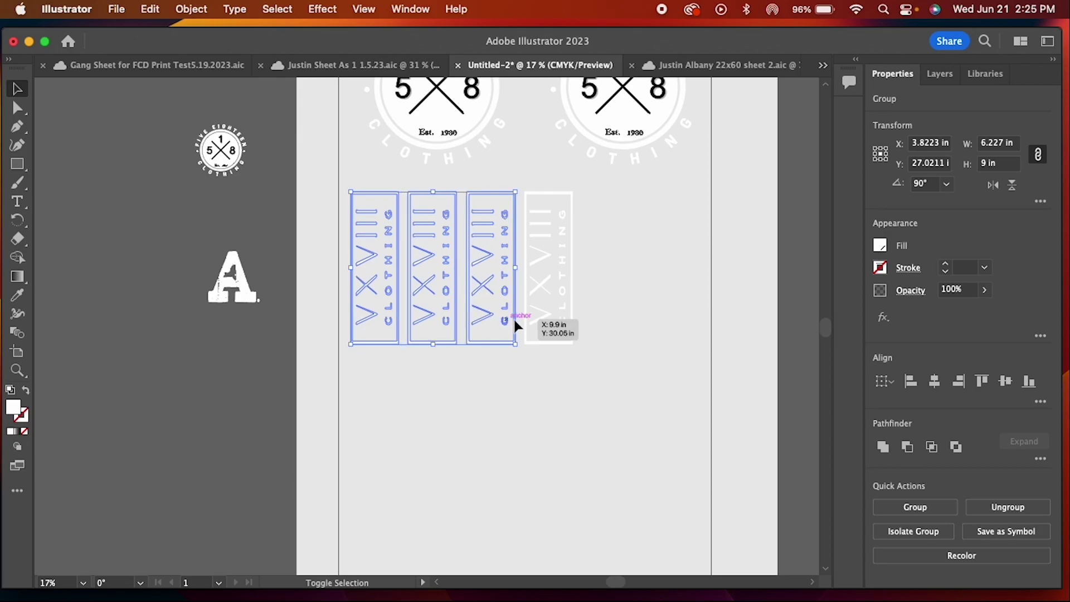
left_click(534, 316, "shift")
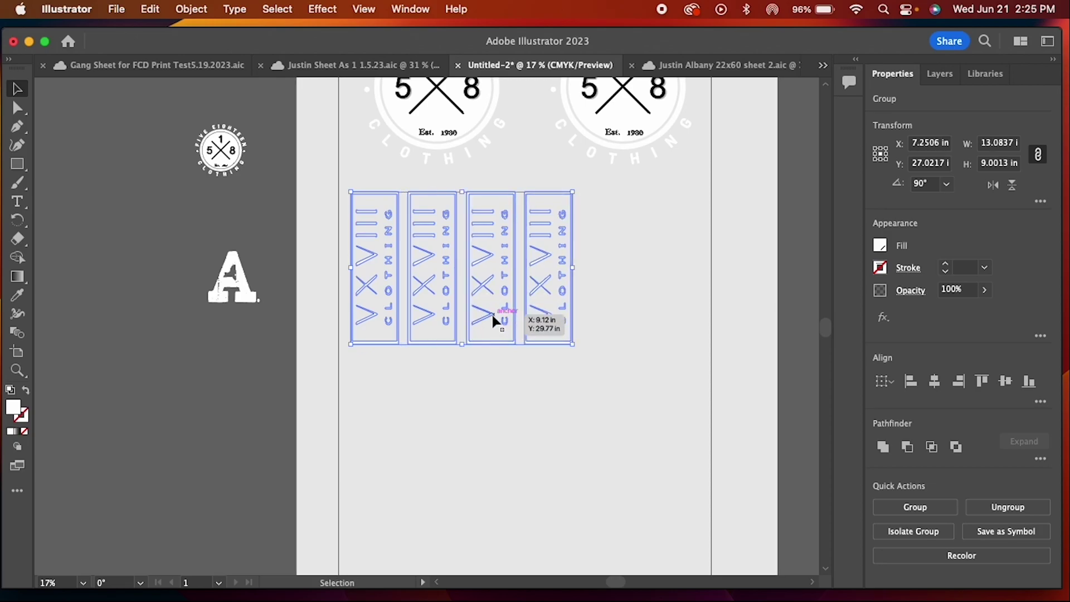
left_click_drag(486, 325, 488, 484)
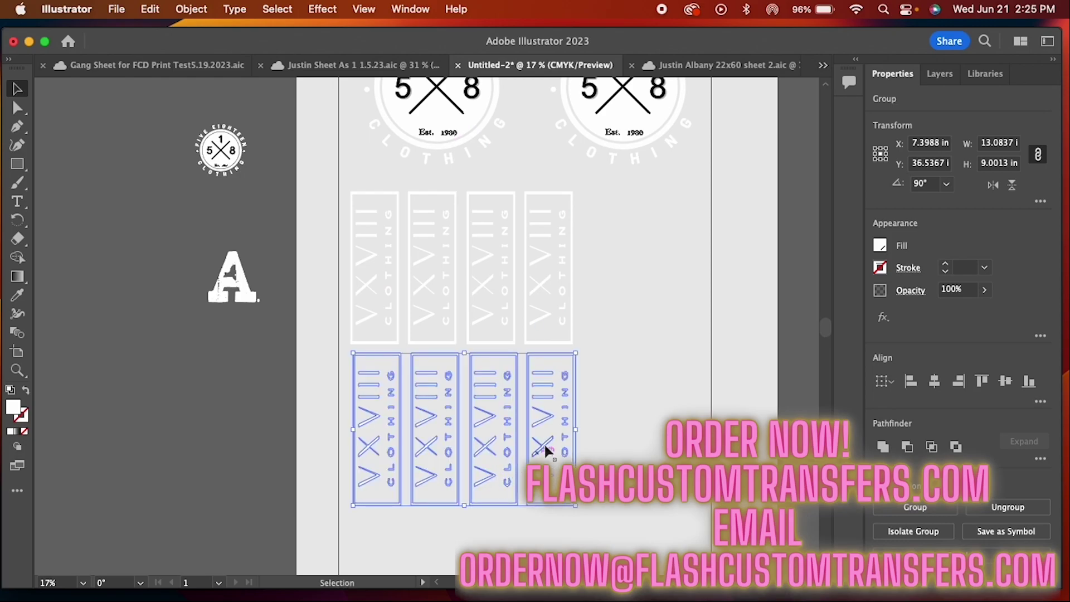
Step: Place copies of two VXVIII logos at the right end of both rows, completing six logos per row
left_click(538, 324)
left_click(486, 323, "shift")
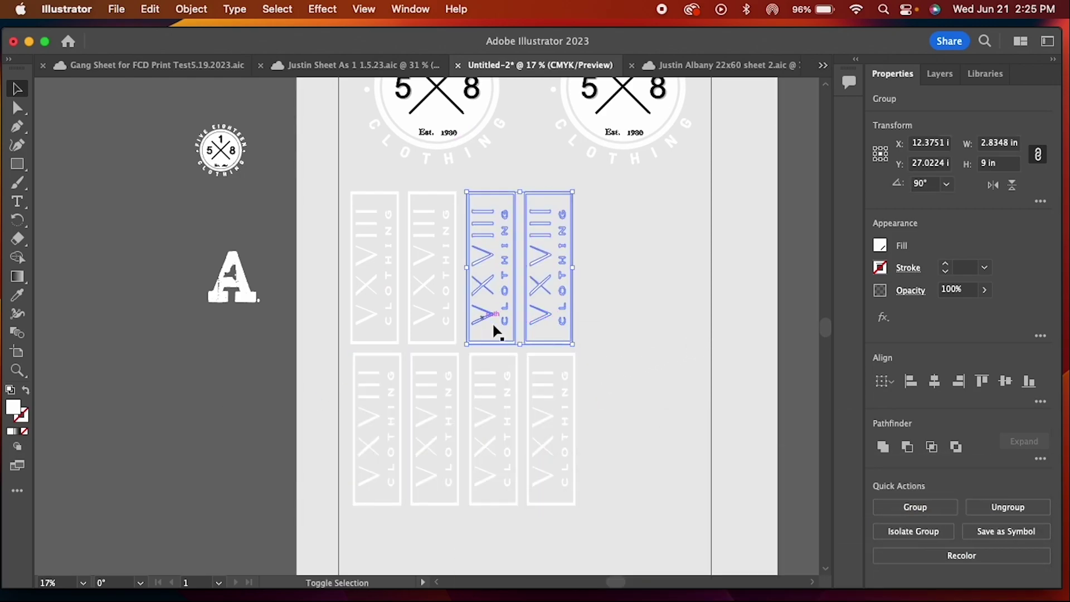
left_click_drag(478, 319, 597, 481)
scroll(221, 423, "down", 4)
scroll(222, 423, "down", 3)
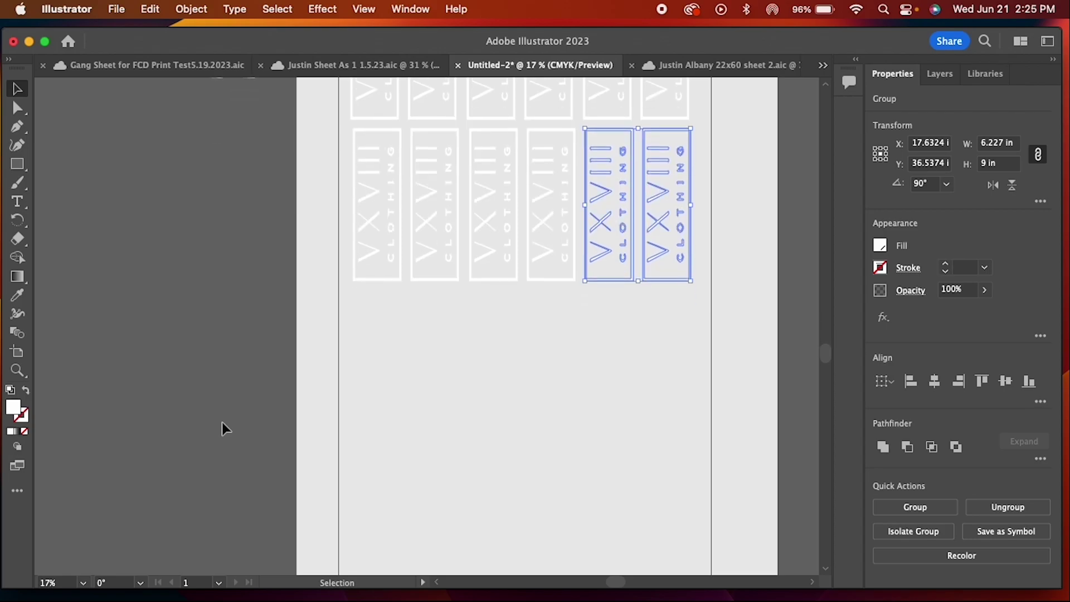
Step: Move the grey background rectangle off to the right of the artboard and show the transparency grid
scroll(53, 584, "down", 9)
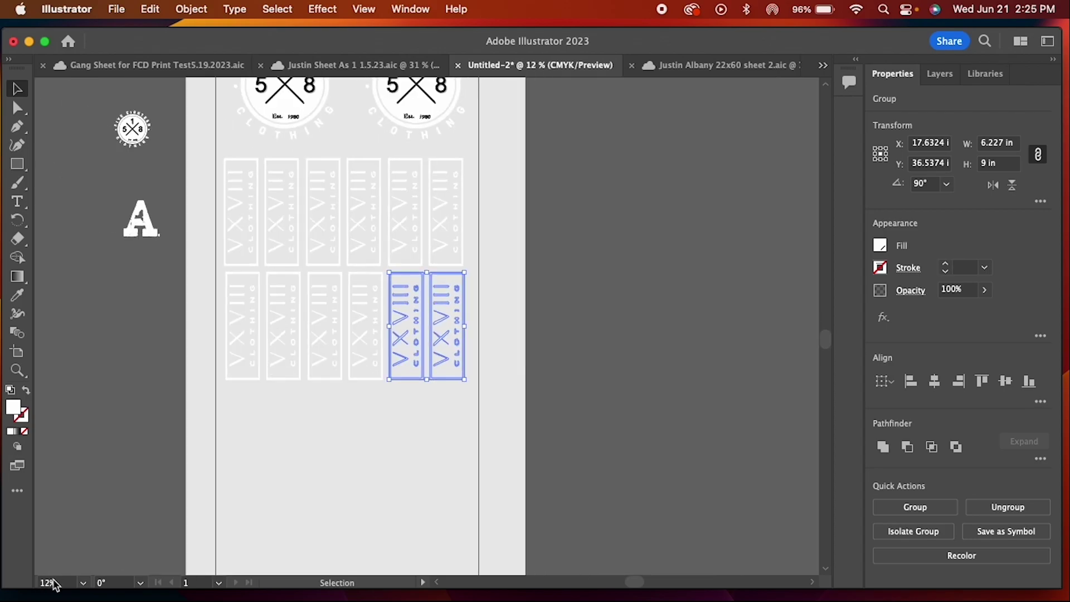
left_click(146, 459)
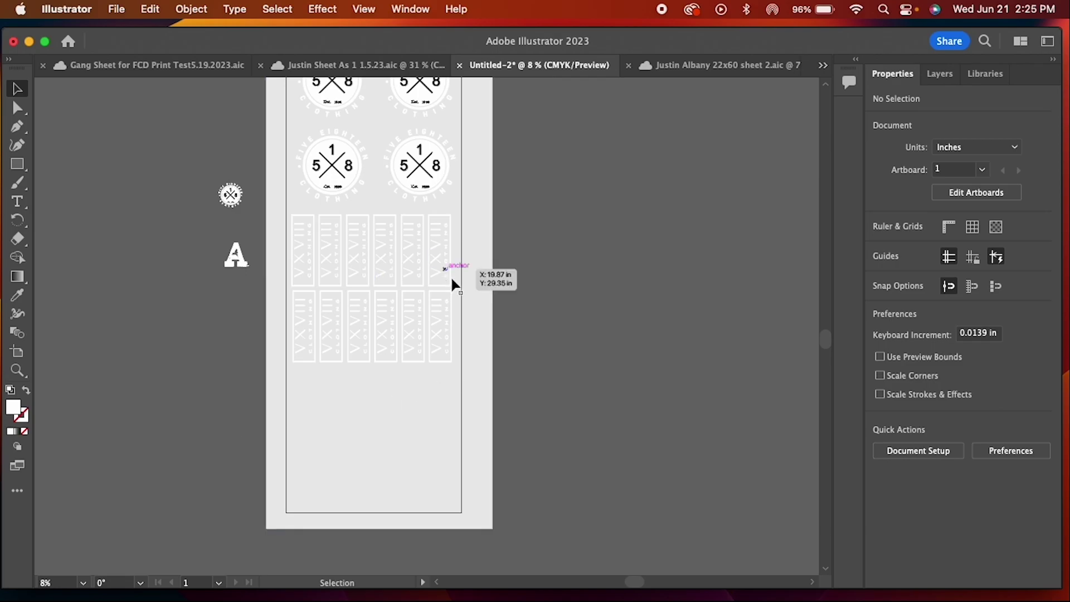
left_click_drag(481, 277, 642, 275)
left_click(793, 254)
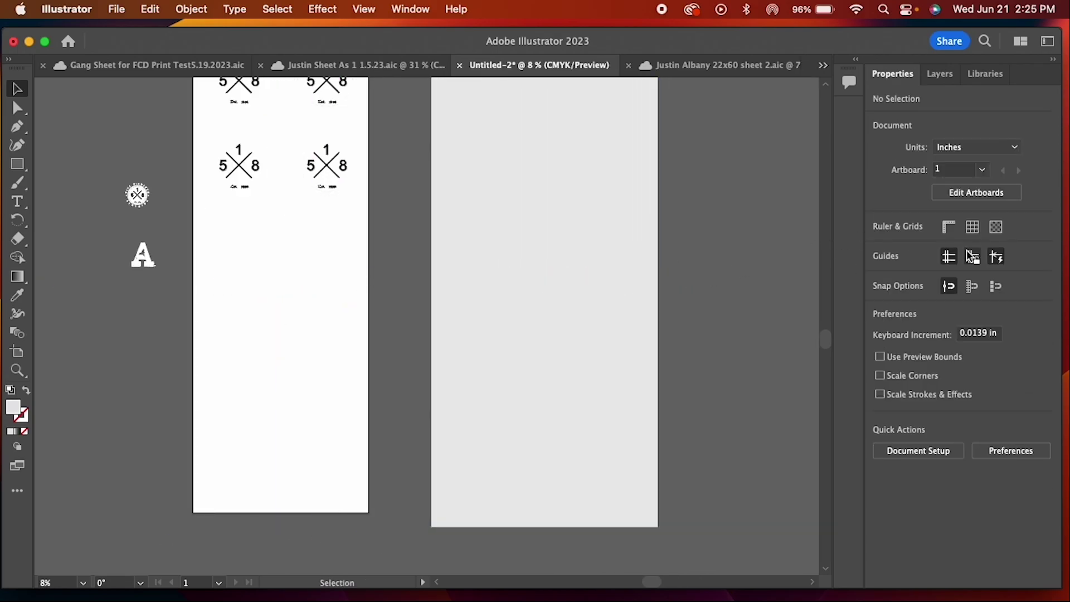
left_click(996, 226)
Step: Copy both six-logo rows into the empty area below them, then put the grey background back behind the artwork with the transparency grid hidden
left_click_drag(202, 346, 210, 486)
left_click(401, 379)
left_click_drag(594, 265, 331, 271)
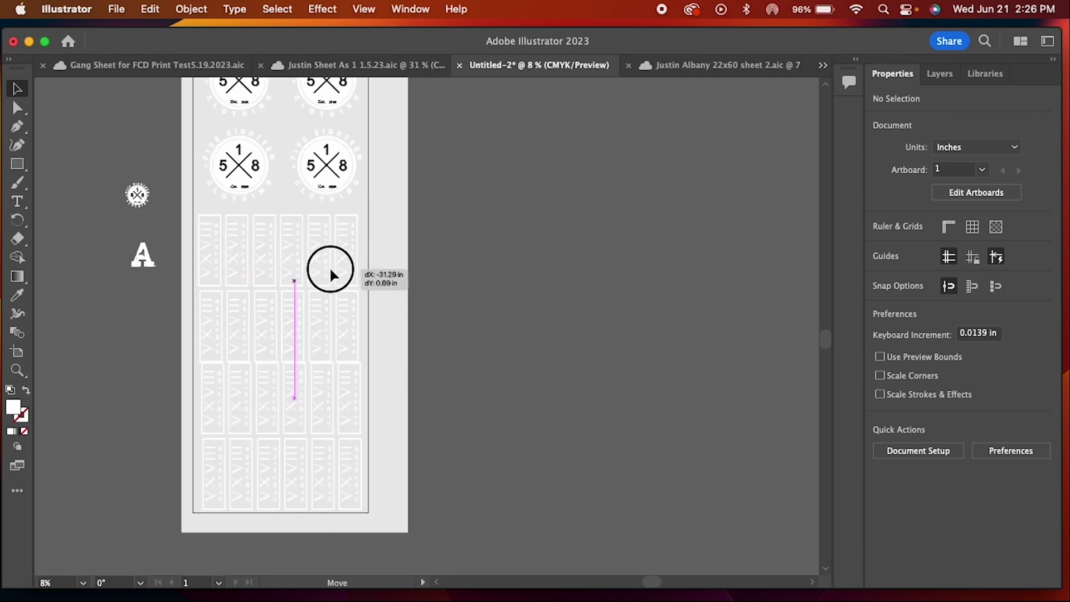
scroll(524, 326, "up", 8)
scroll(522, 325, "down", 9)
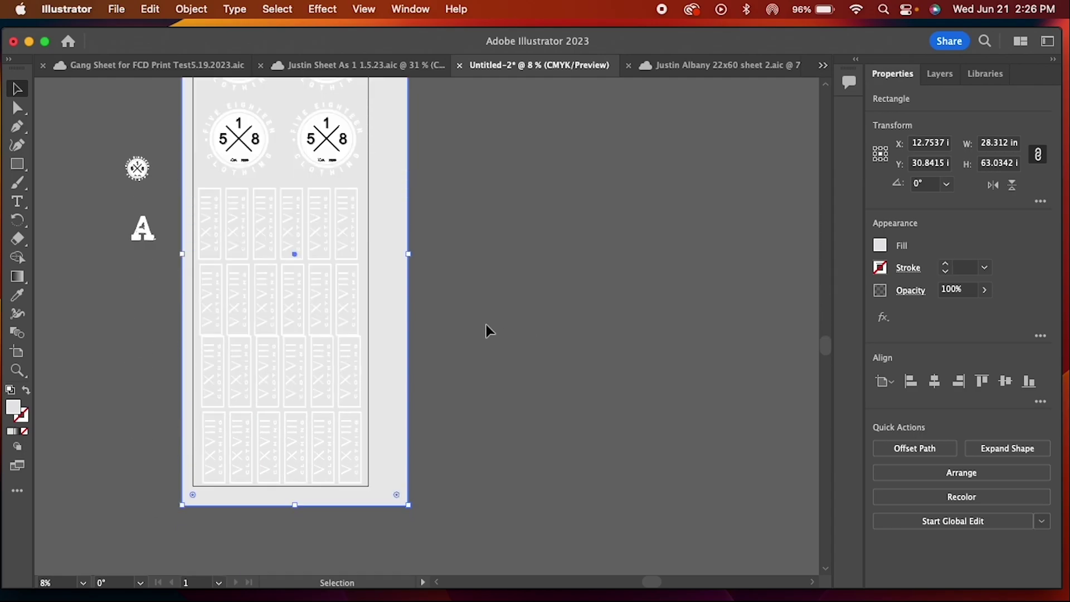
scroll(486, 325, "up", 2)
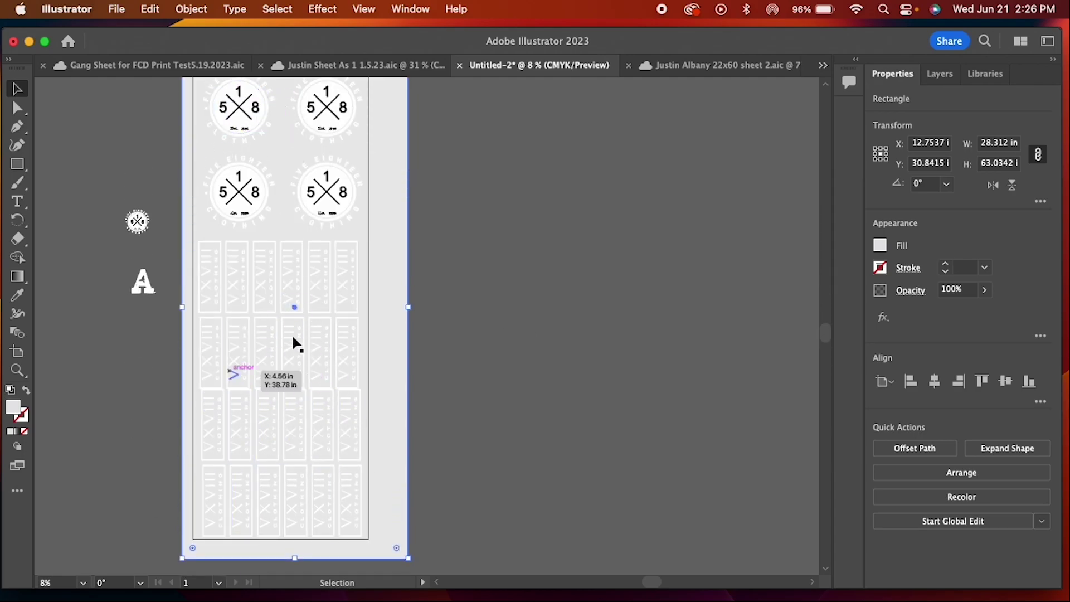
Step: Pull the grey background rectangle clear of the artboard again and turn on the transparency grid
left_click_drag(405, 338, 735, 308)
left_click(782, 265)
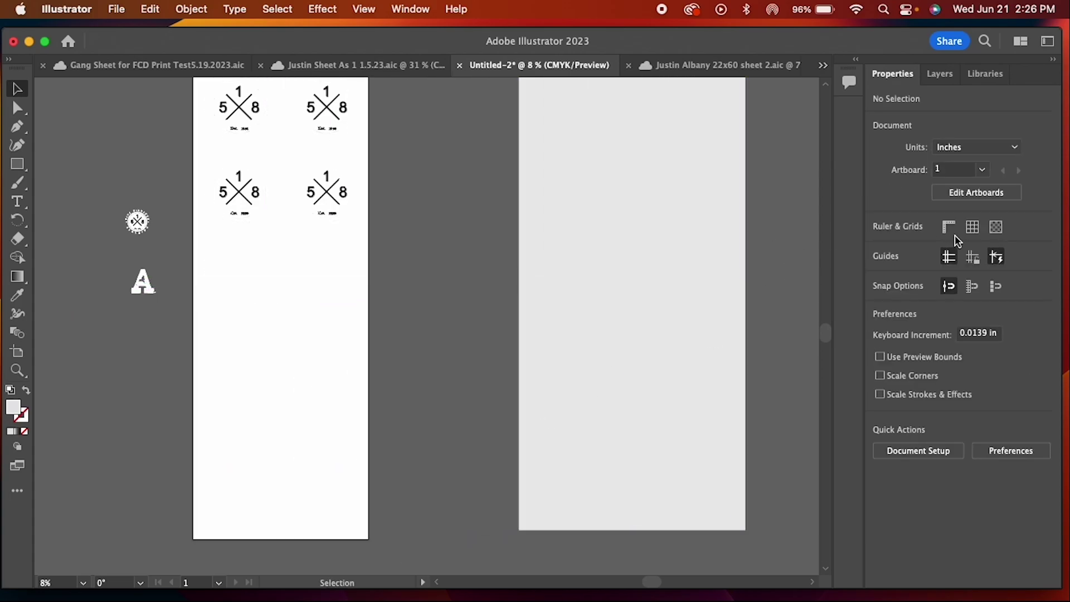
left_click(994, 228)
Step: Shift the upper two VXVIII rows up and slightly right, leaving a gap above the lower two rows
left_click(241, 470)
left_click_drag(212, 506, 207, 510)
left_click(404, 269)
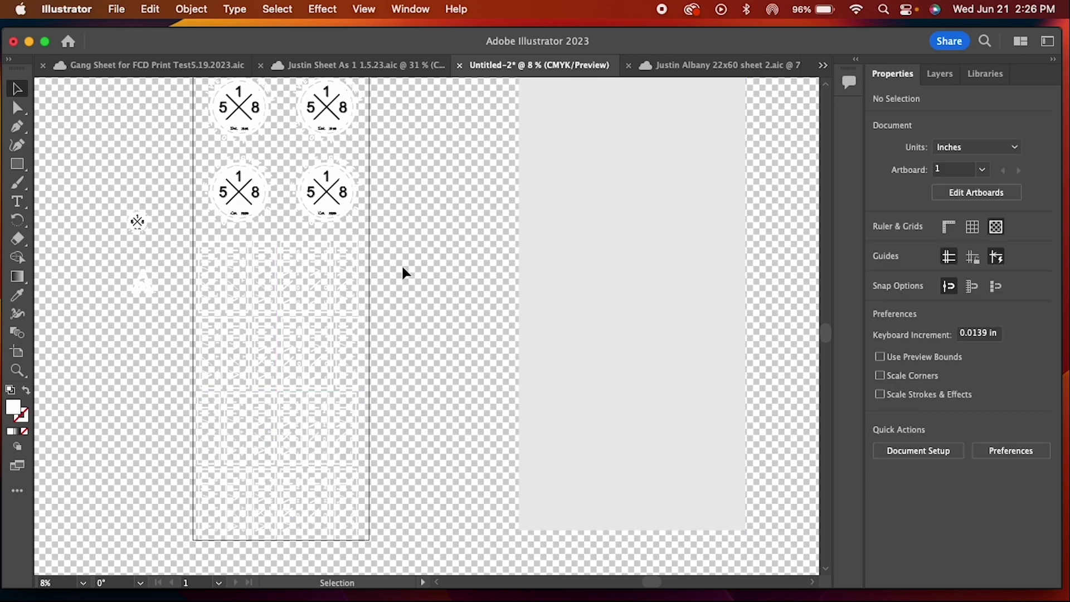
left_click_drag(206, 356, 206, 355)
left_click_drag(206, 355, 213, 344)
left_click(428, 387)
left_click_drag(438, 402, 220, 511)
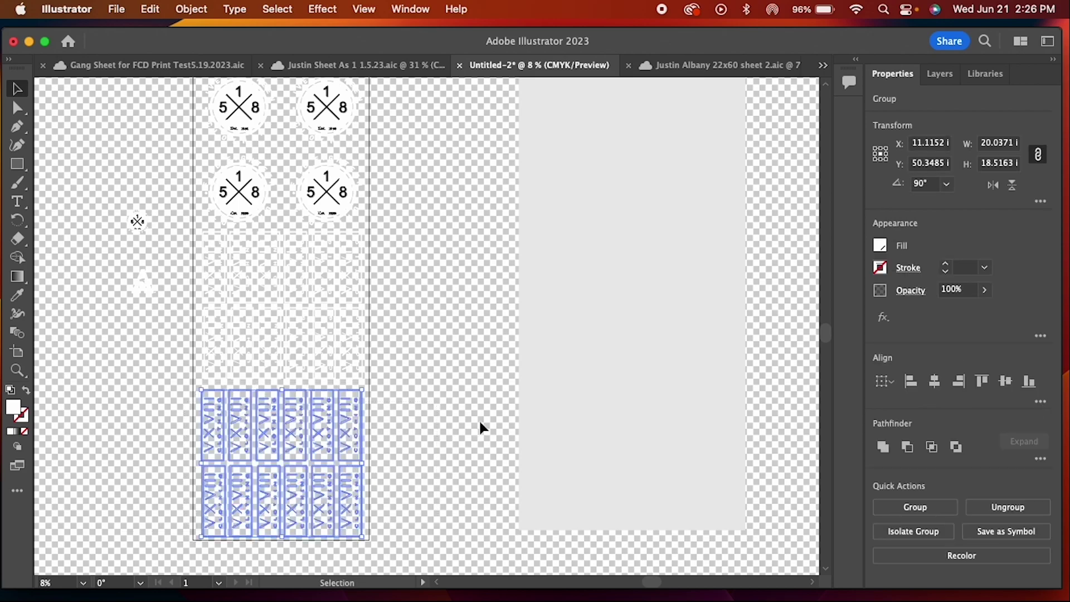
left_click(480, 422)
Step: Return the grey background rectangle behind the artboard and turn off the transparency grid
left_click_drag(608, 349, 277, 366)
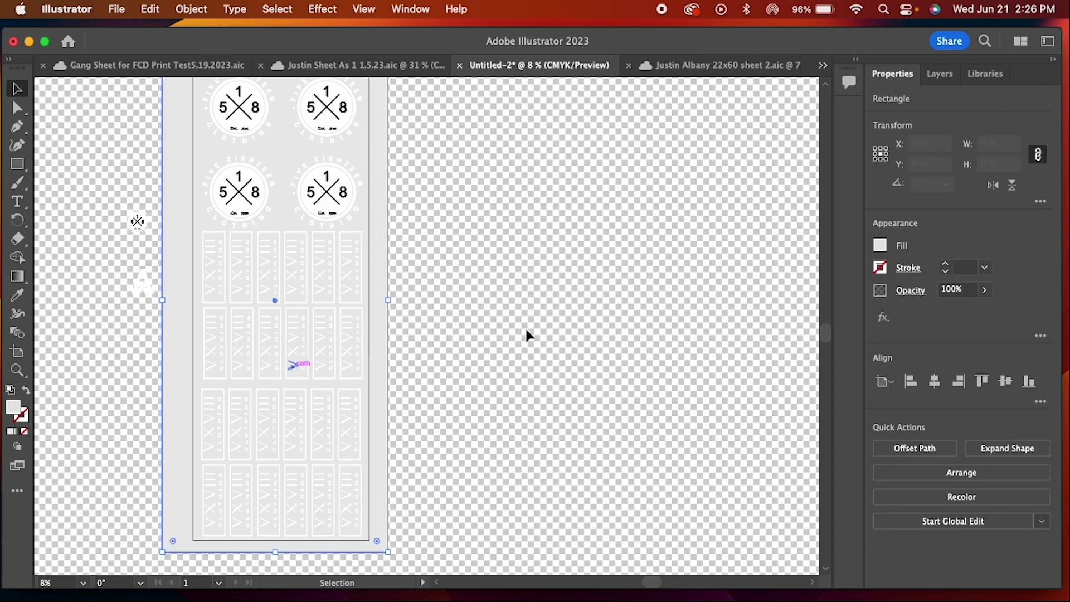
left_click(672, 284)
key("super+shift+d")
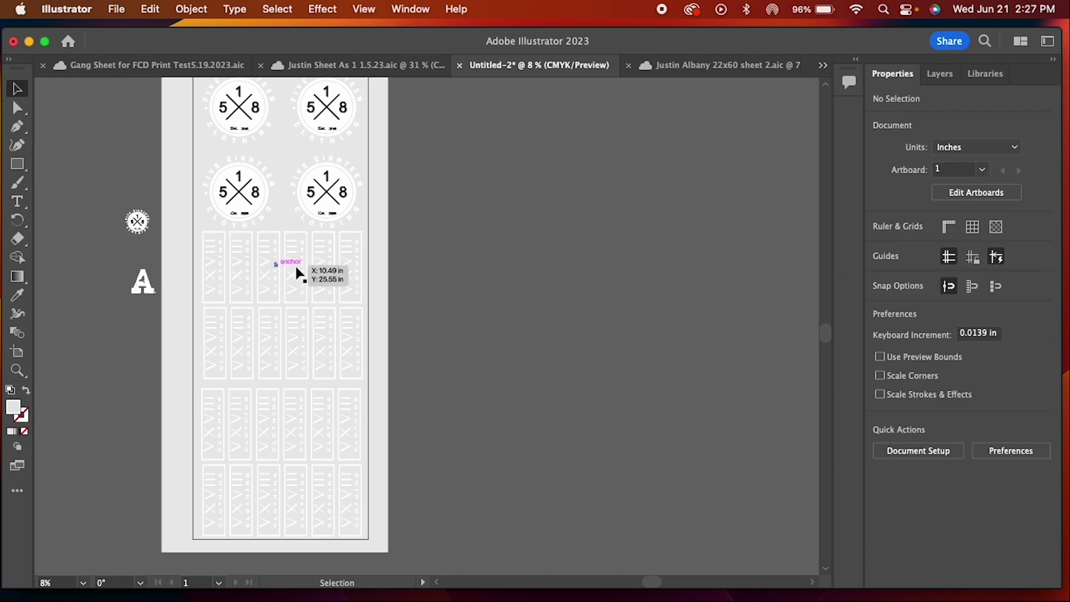
Step: Nudge the two lower large Five Eighteen emblems up slightly, away from the VXVIII rows
scroll(463, 259, "up", 3)
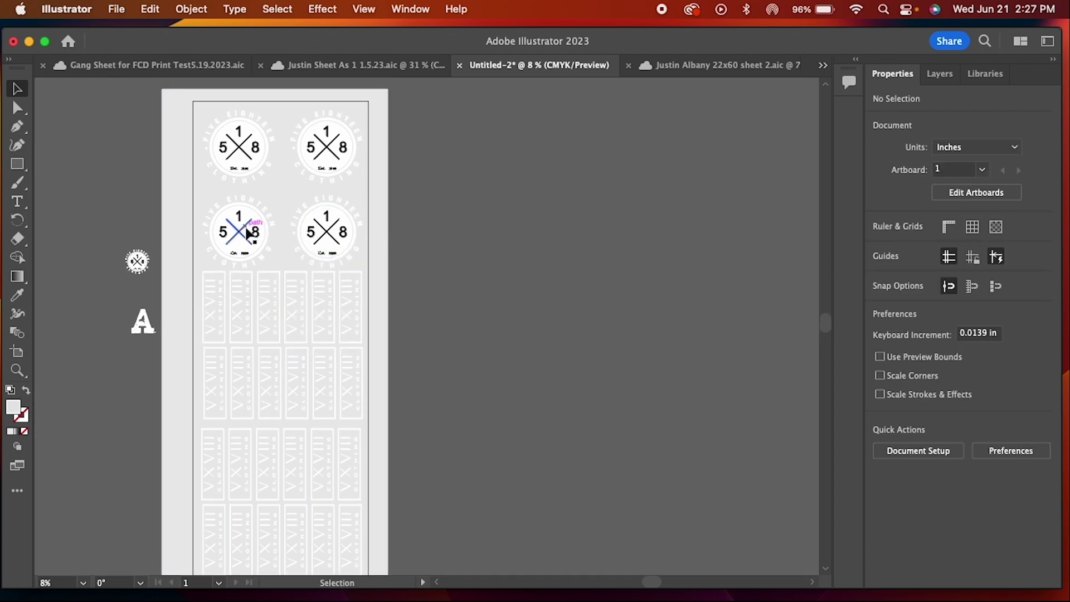
left_click_drag(245, 231, 245, 224)
left_click_drag(326, 232, 327, 228)
left_click(440, 377)
scroll(440, 377, "down", 8)
scroll(440, 377, "up", 12)
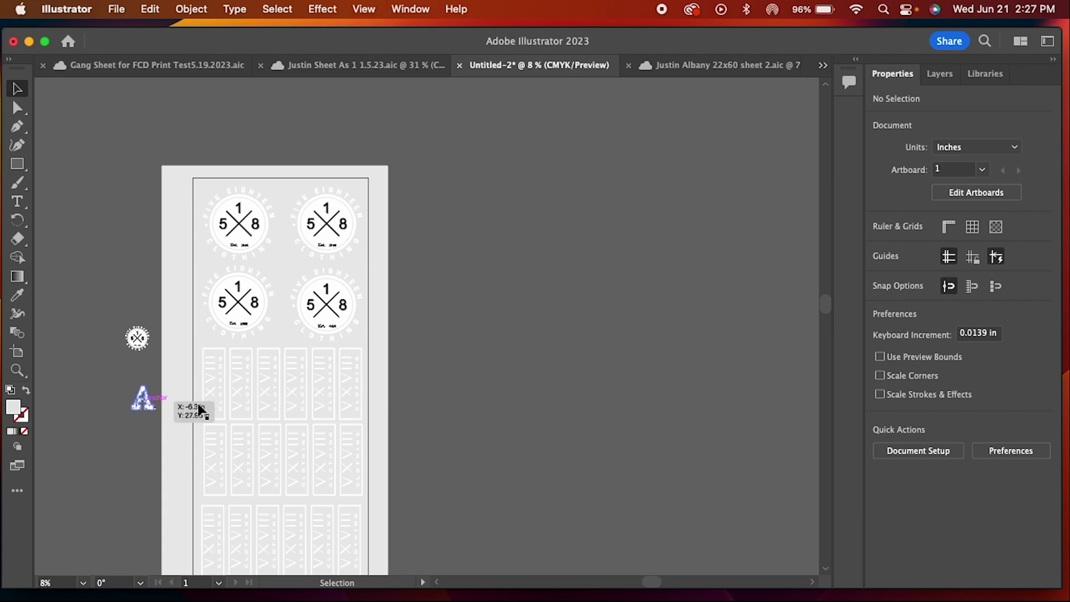
Step: Place the small Five Eighteen emblem and a copy in the centre gaps, one between the four large emblems and one just above the VXVIII logos
scroll(512, 373, "down", 5)
scroll(478, 359, "down", 1)
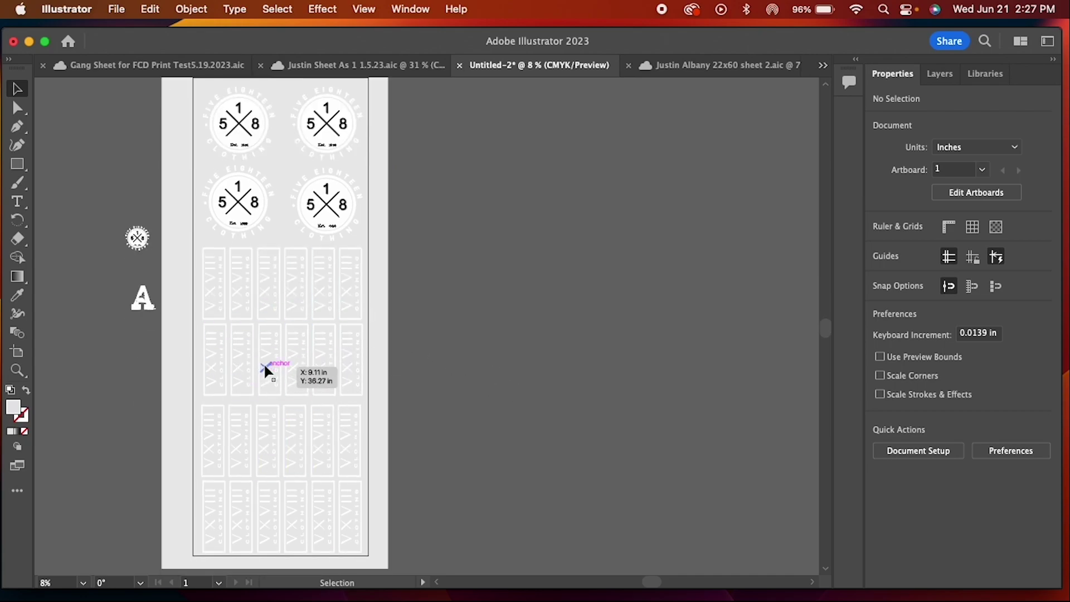
scroll(84, 440, "up", 8)
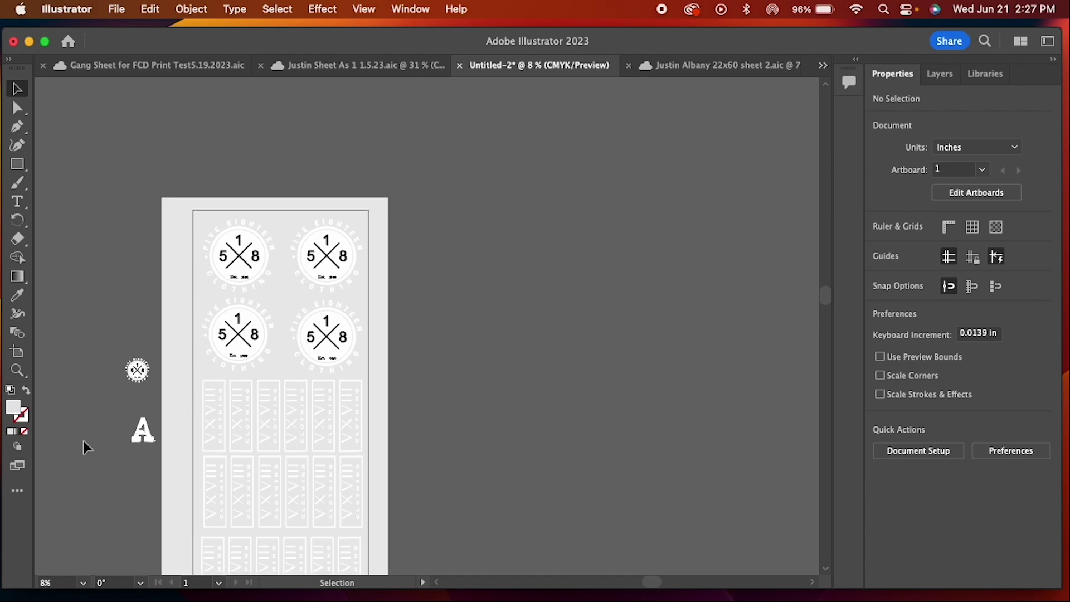
left_click_drag(139, 377, 283, 368)
left_click(446, 332)
Step: Spread the two lower large emblems slightly apart, the left one outward to the left and the right one to the right
left_click(59, 551)
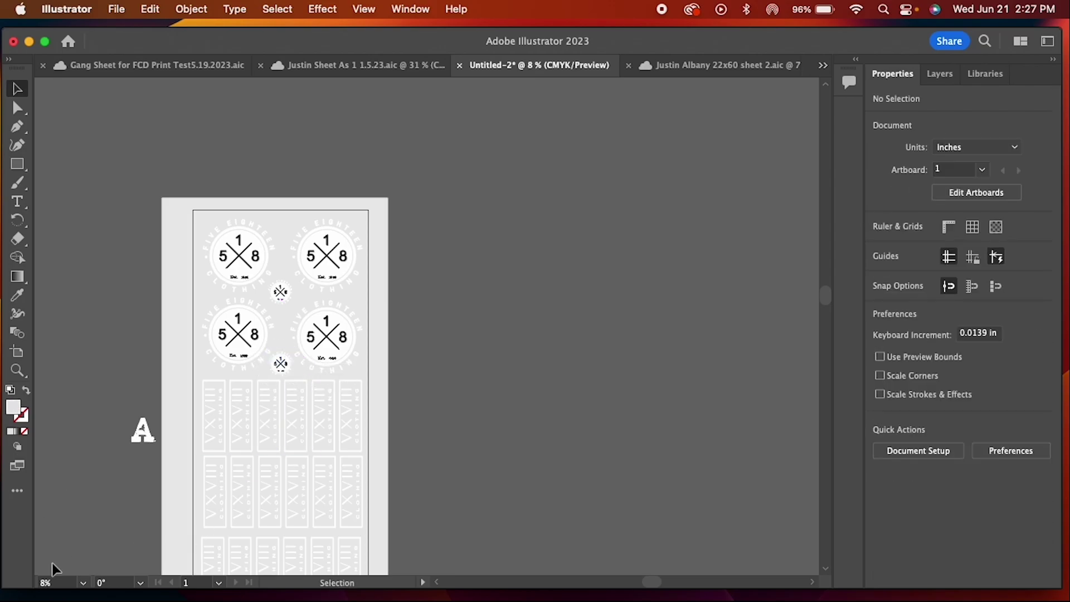
scroll(43, 584, "up", 15)
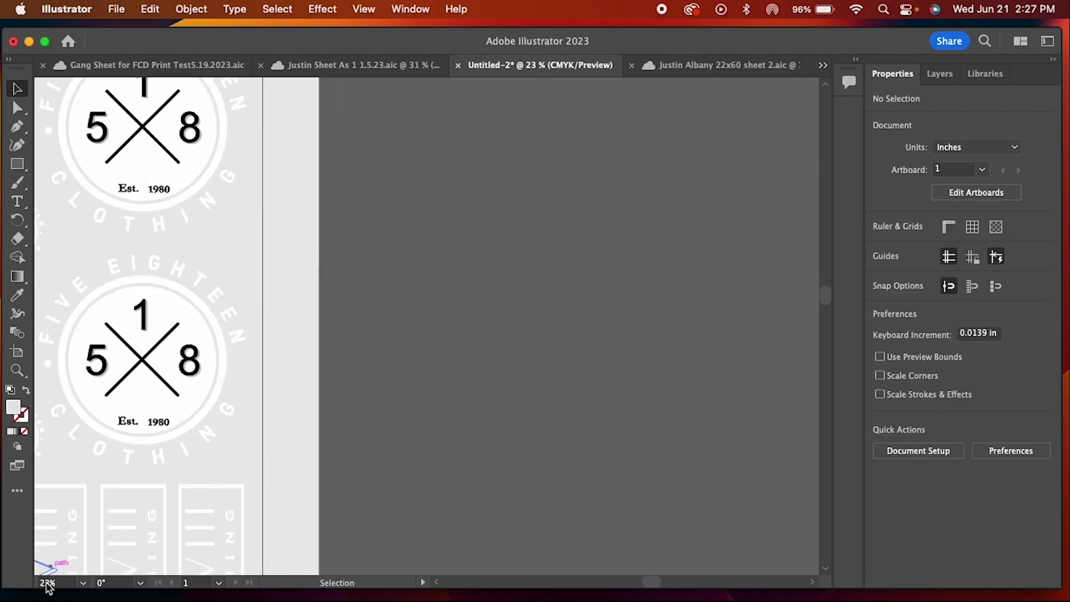
left_click_drag(659, 584, 631, 580)
left_click_drag(306, 358, 293, 357)
left_click_drag(511, 352, 521, 348)
scroll(59, 400, "up", 1)
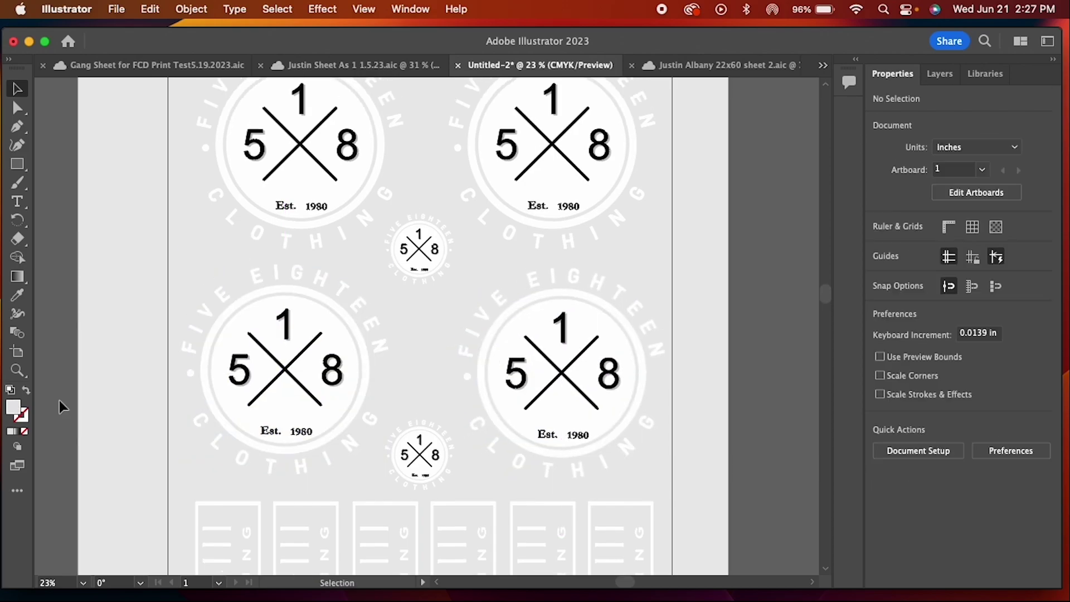
Step: Move the small letter A into the gap between the tops of the two upper emblems and turn it upside down
scroll(59, 400, "down", 6)
left_click_drag(41, 509, 153, 289)
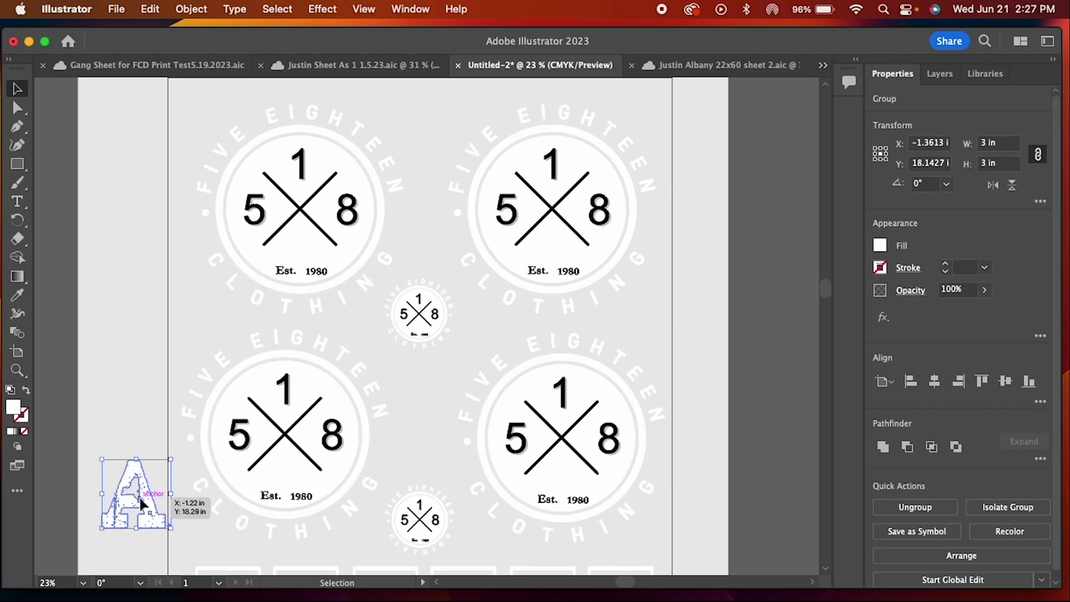
left_click_drag(139, 499, 436, 125)
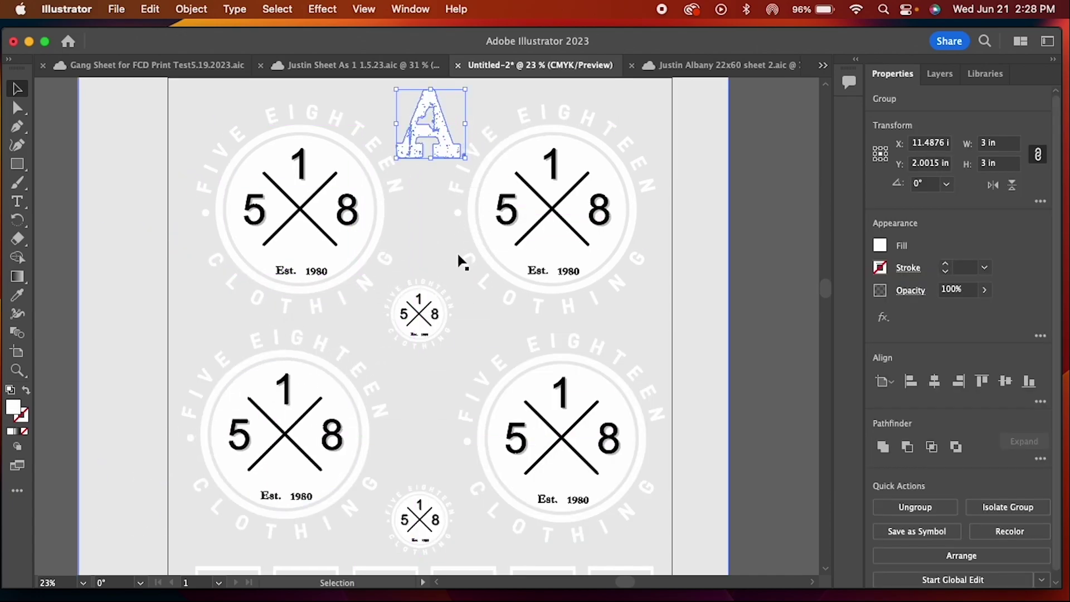
scroll(458, 252, "up", 1)
left_click(918, 184)
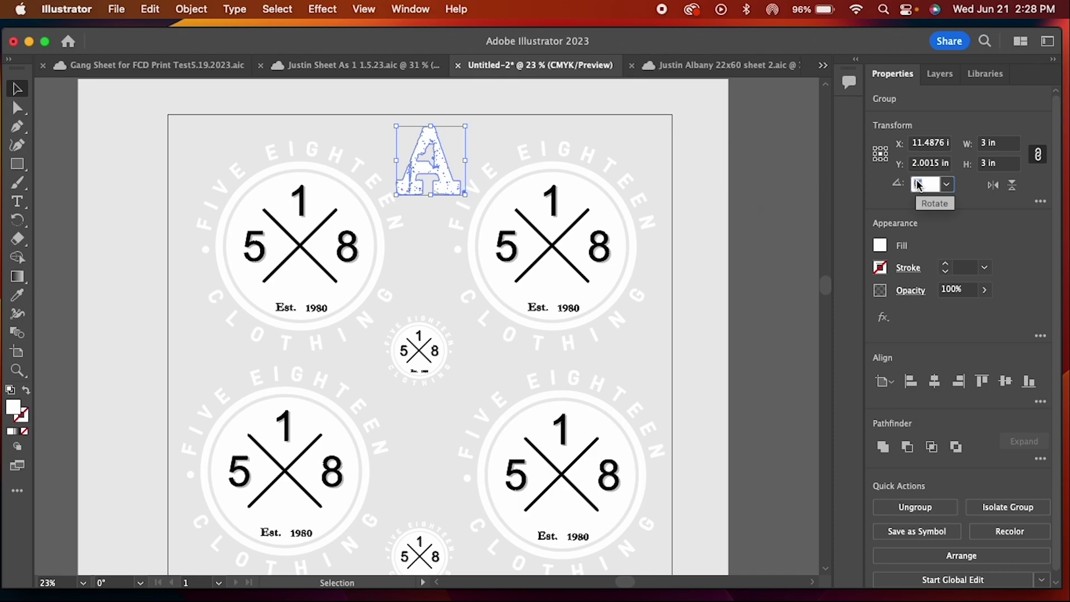
type("90")
key("Return")
double_click(925, 186)
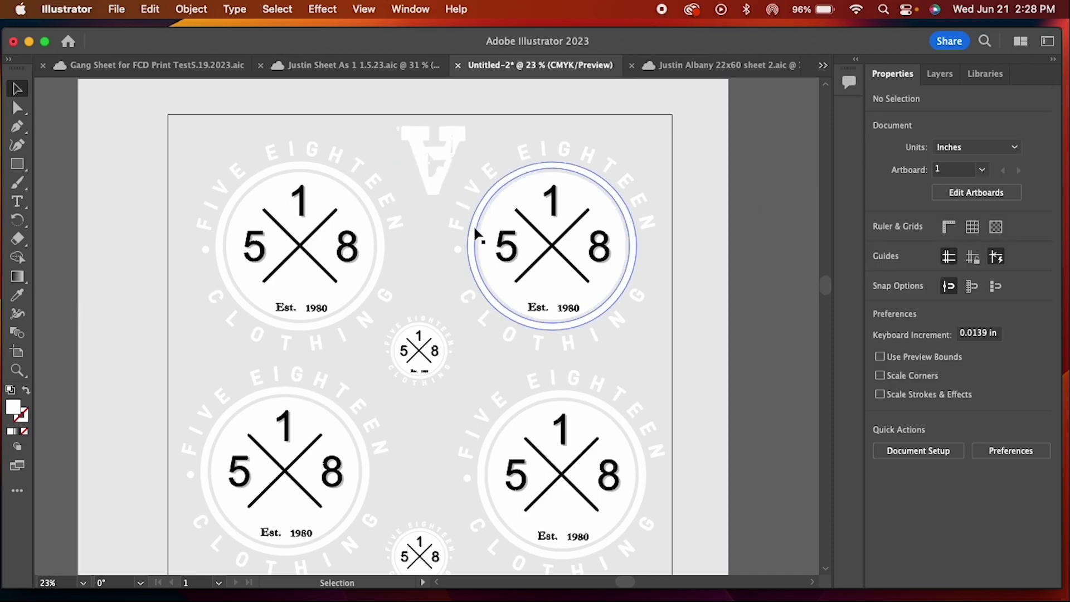
Step: Place a copy of the letter A at the artboard's right edge between the upper and lower emblems, rotated to 90°
left_click_drag(431, 163, 641, 358)
left_click(737, 334)
double_click(925, 184)
type("90")
key("Return")
Step: Place another letter A copy at the artboard's left edge between the upper and lower emblems, rotated to 270°
left_click(784, 349)
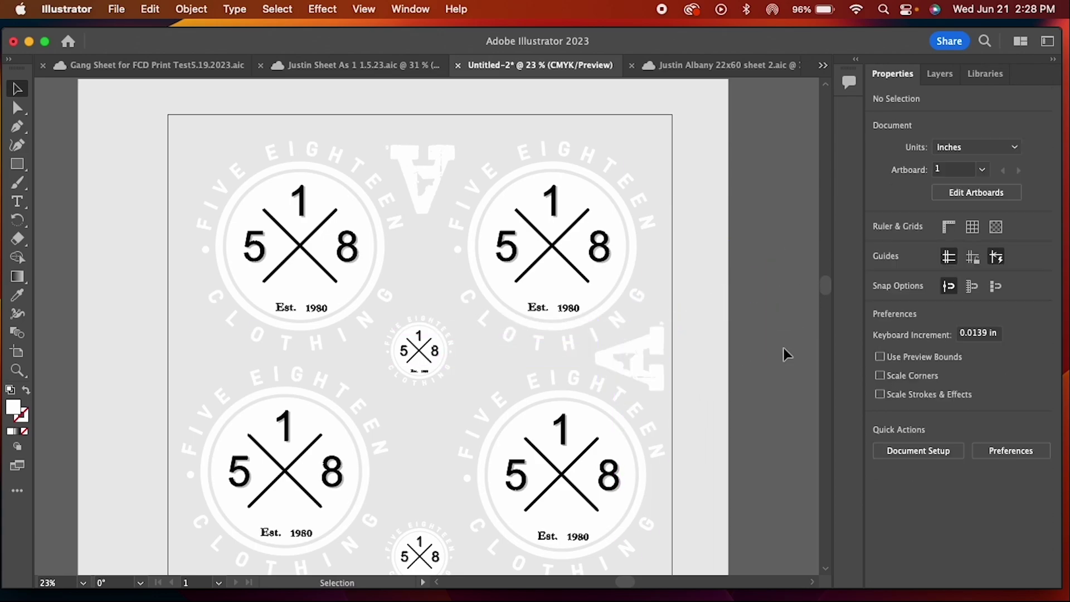
left_click_drag(425, 168, 104, 184)
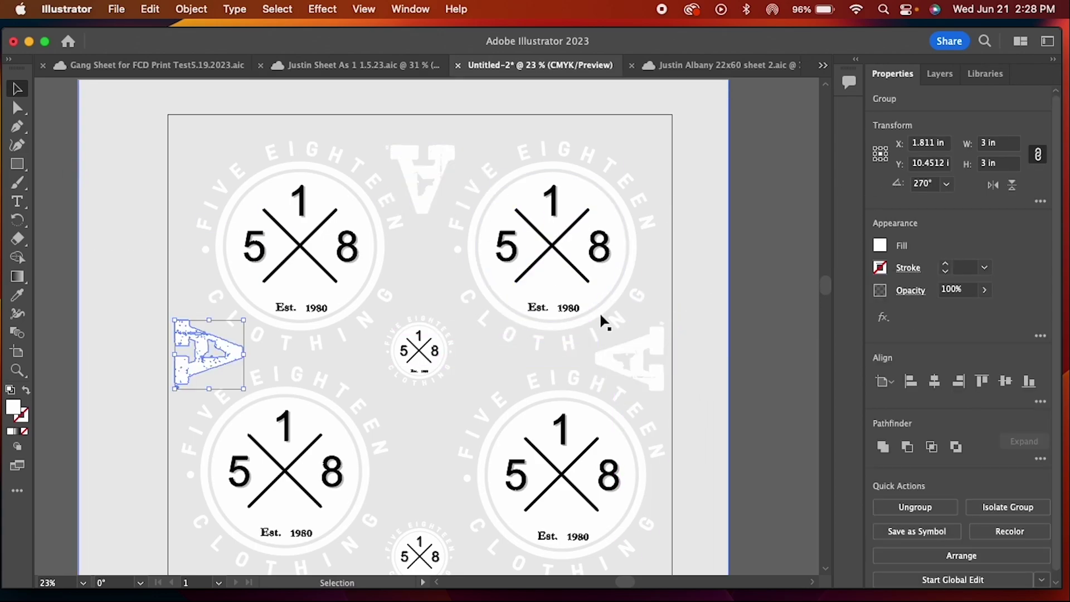
left_click(750, 266)
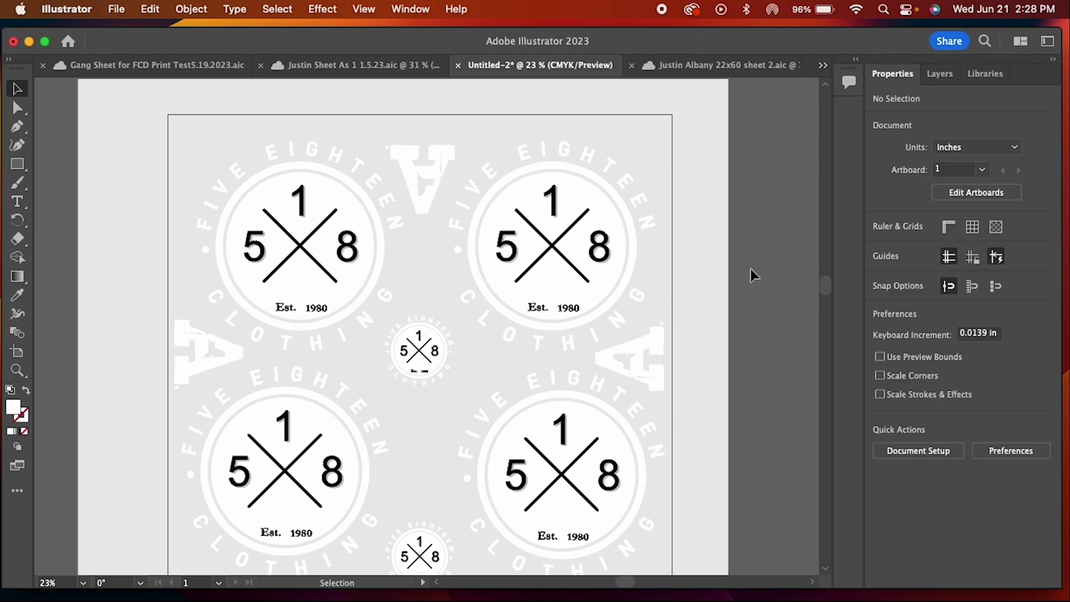
Step: Place a copy of the small emblem just below the upper small one in the central gap, and shift the upper one slightly up
scroll(747, 277, "down", 3)
scroll(746, 278, "down", 1)
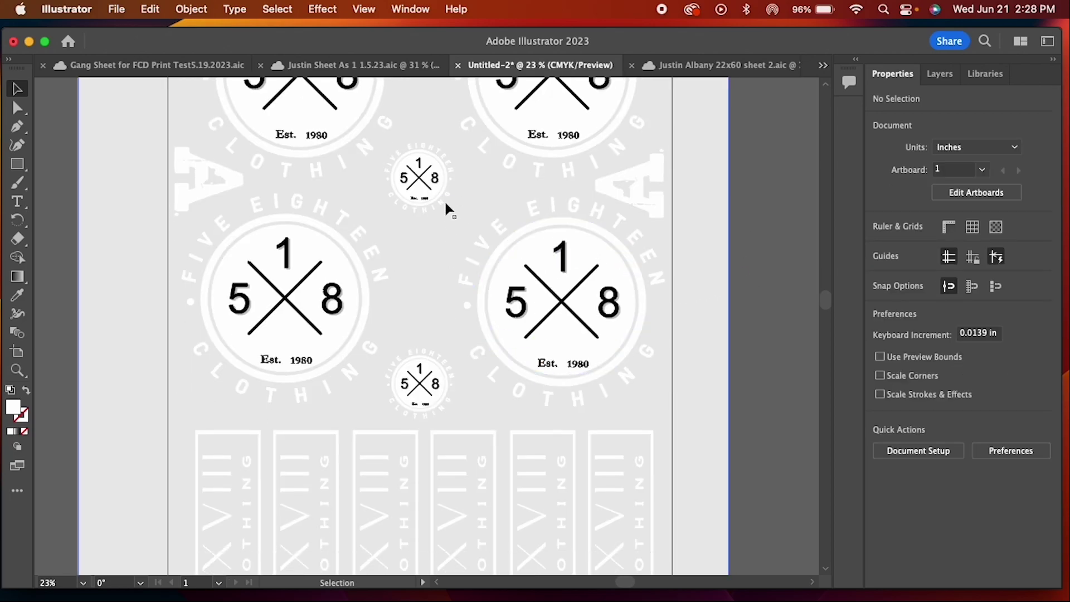
scroll(744, 333, "up", 2)
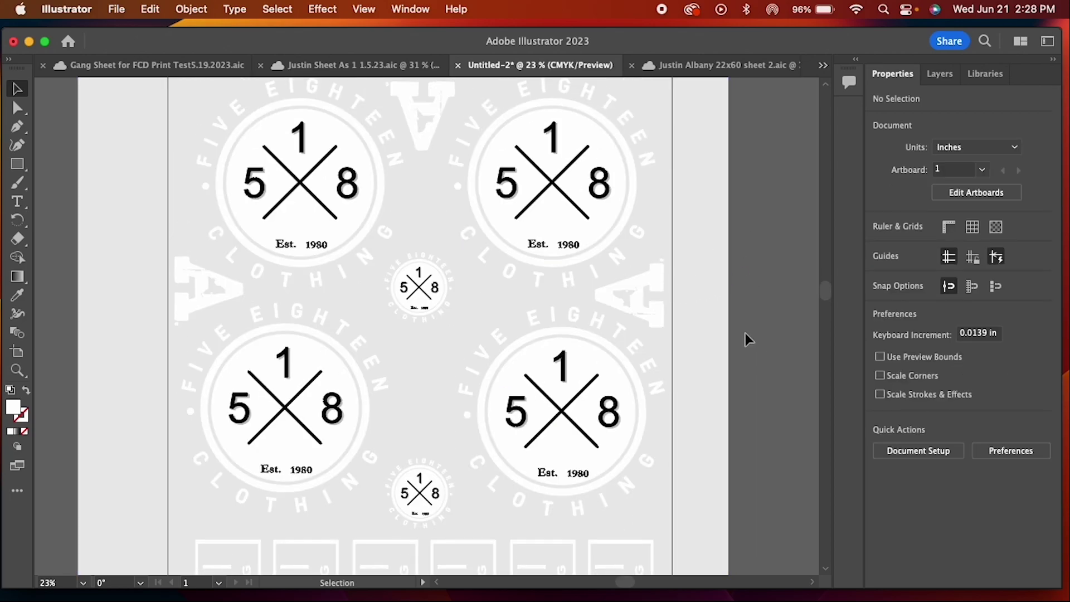
scroll(744, 333, "down", 3)
left_click_drag(415, 166, 420, 239)
left_click_drag(416, 151, 421, 140)
left_click_drag(427, 232, 426, 226)
left_click(767, 336)
Step: Delete the light gray background rectangle behind the full gang sheet and show the transparency grid
scroll(767, 336, "down", 10)
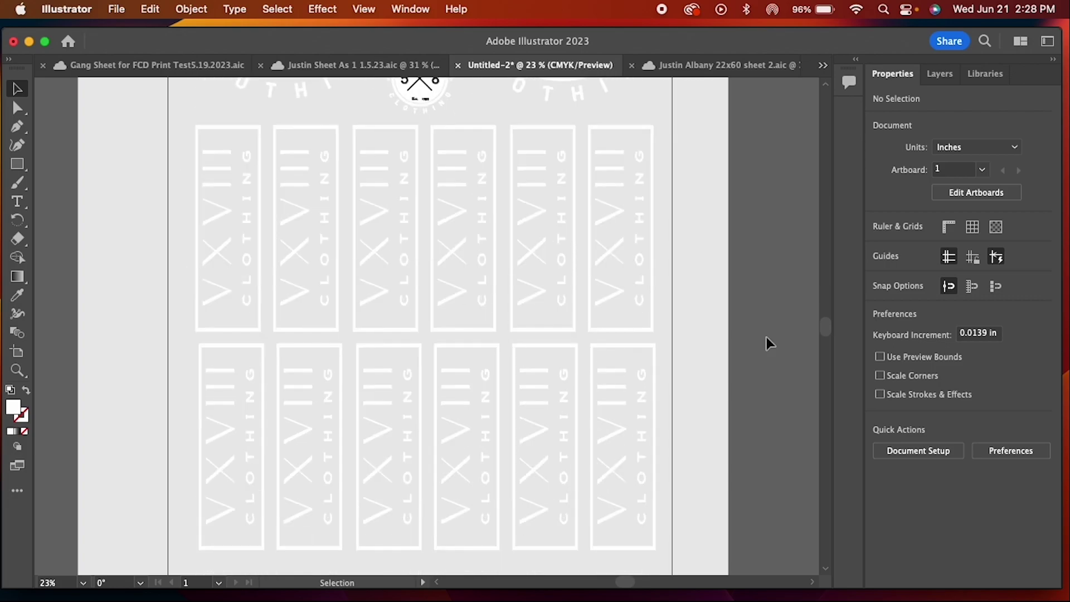
scroll(764, 339, "up", 5)
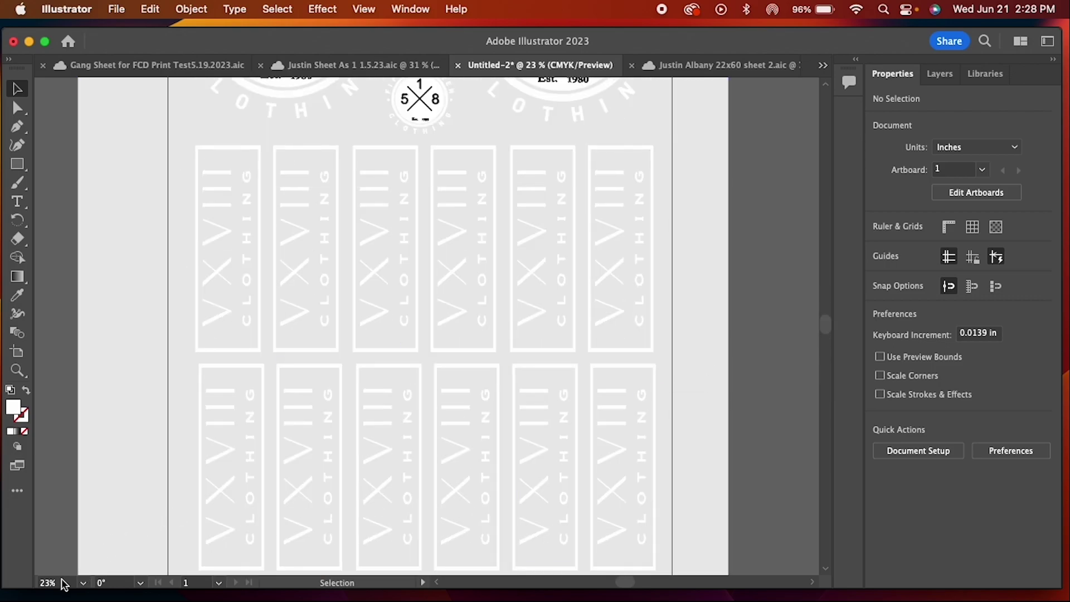
scroll(60, 581, "down", 9)
scroll(60, 583, "down", 6)
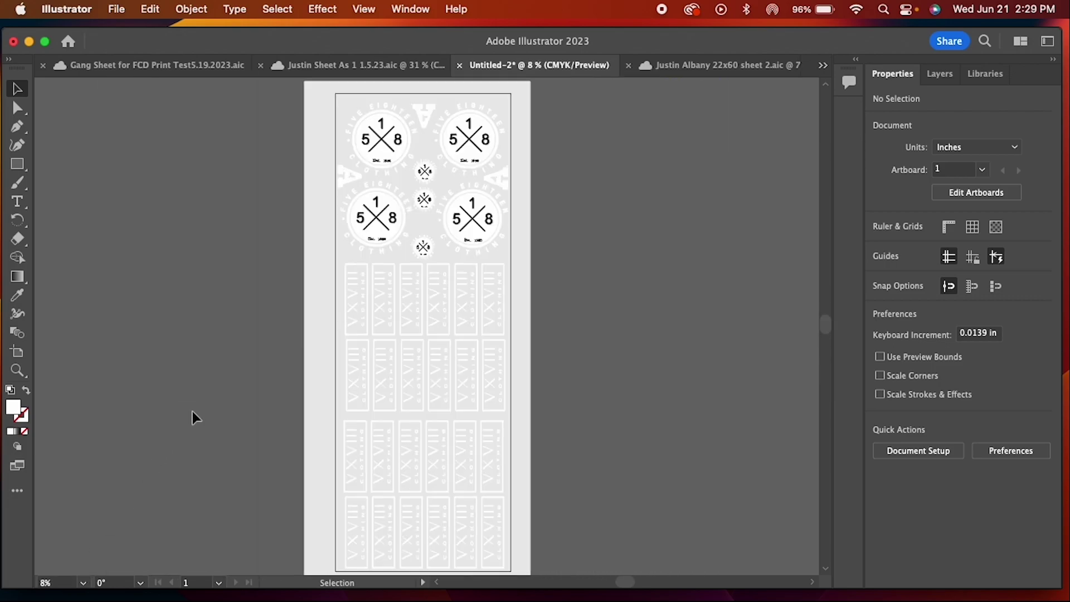
left_click(317, 392)
key("Delete")
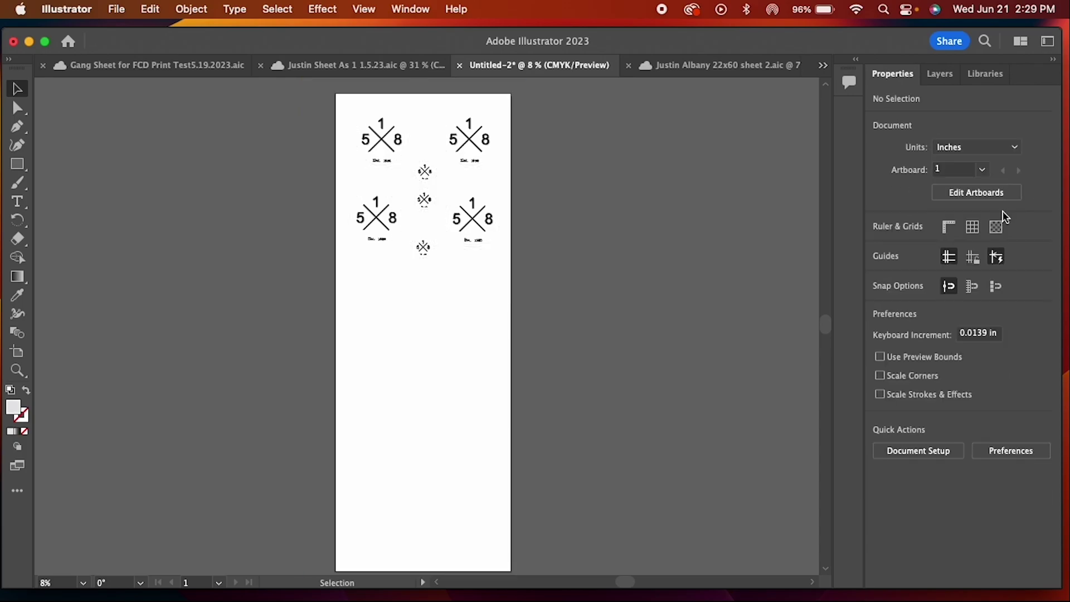
left_click(996, 227)
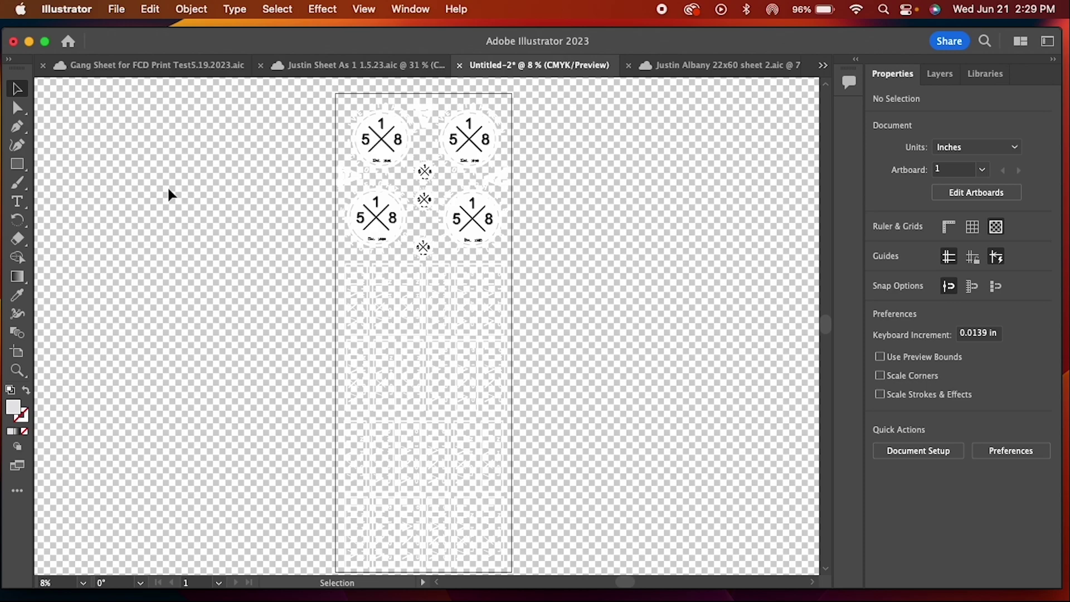
Step: Undo the deletion of the gray background rectangle, deselect it, and hide the transparency grid
left_click(150, 9)
left_click(152, 31)
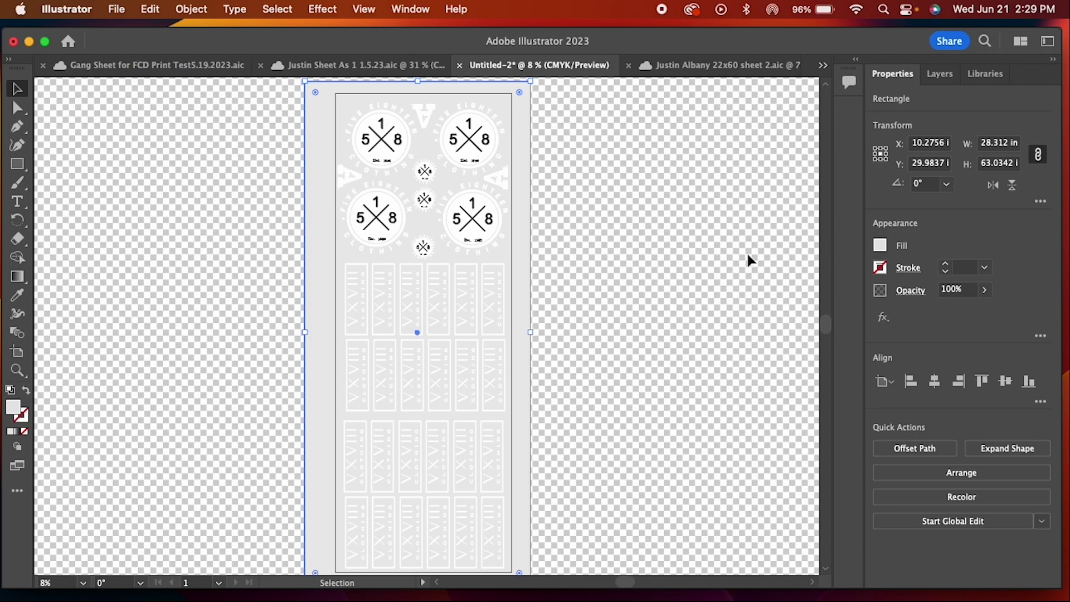
left_click(758, 255)
left_click(991, 228)
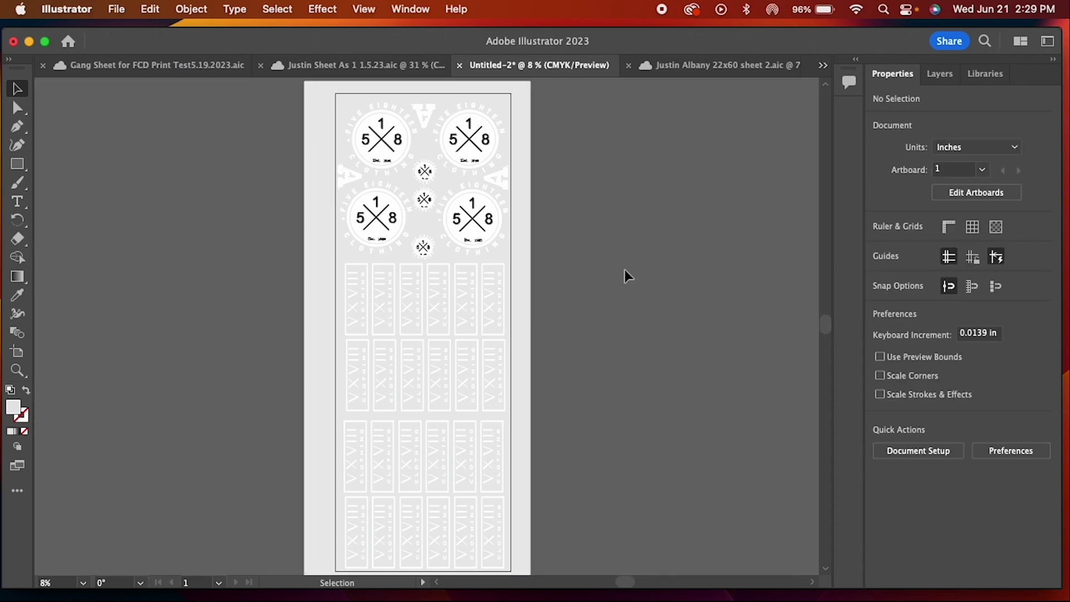